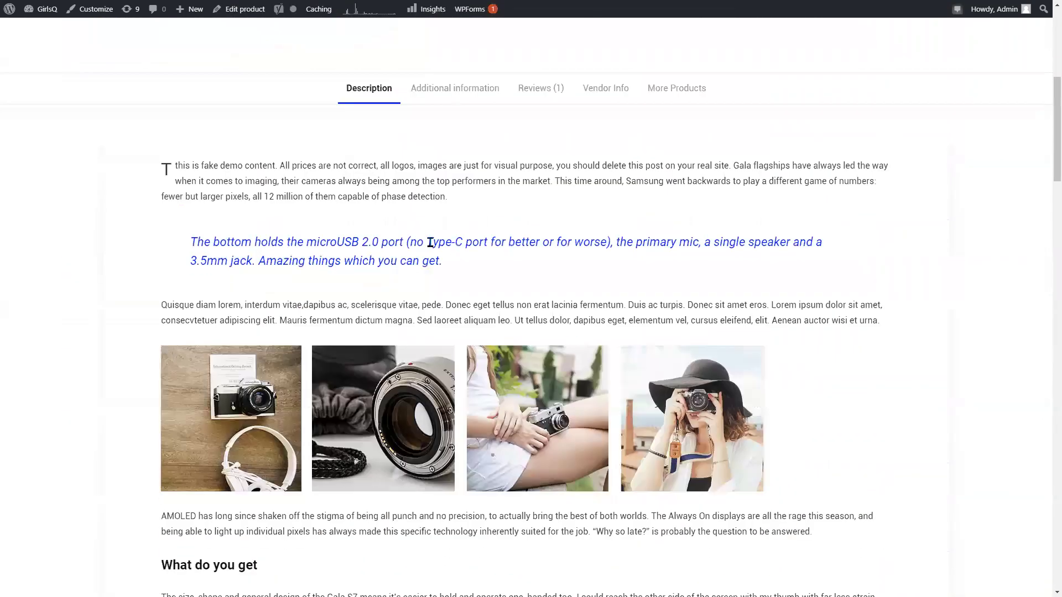
- Compare the Canon EF 70-200mm f/4 L USM and DJI Osmo Active Camera product pages, from header to description, specification and reviews
scroll(363, 352, down, 14)
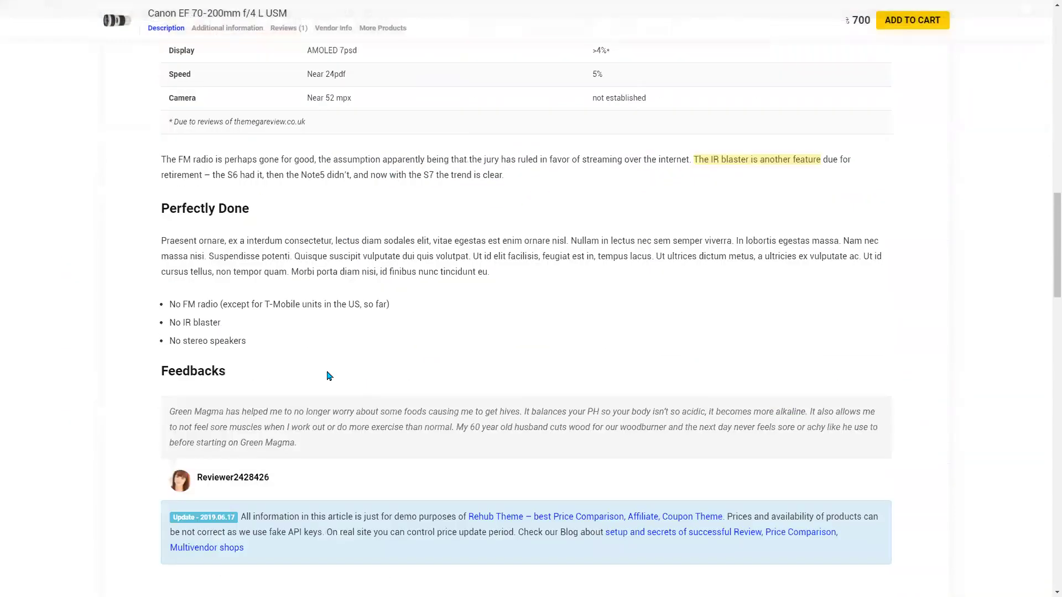
scroll(195, 313, down, 3)
scroll(432, 308, up, 15)
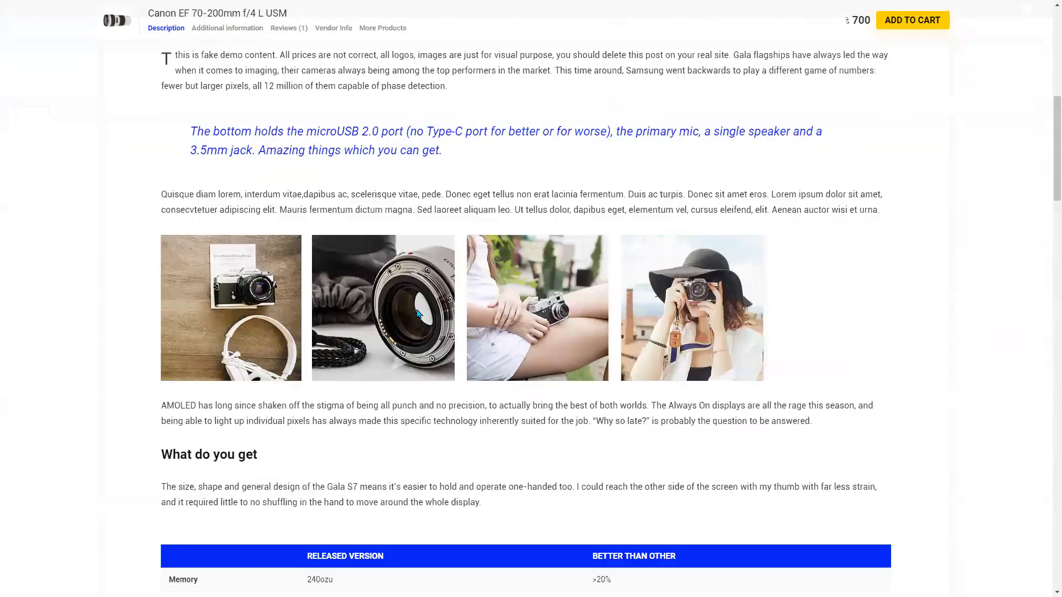
scroll(433, 309, down, 6)
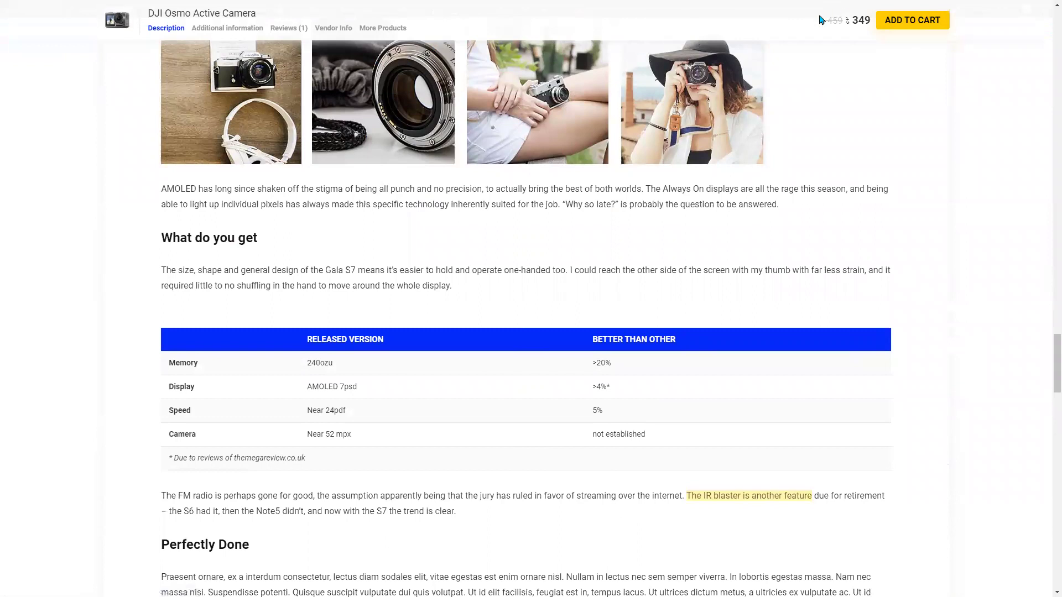
scroll(581, 166, down, 8)
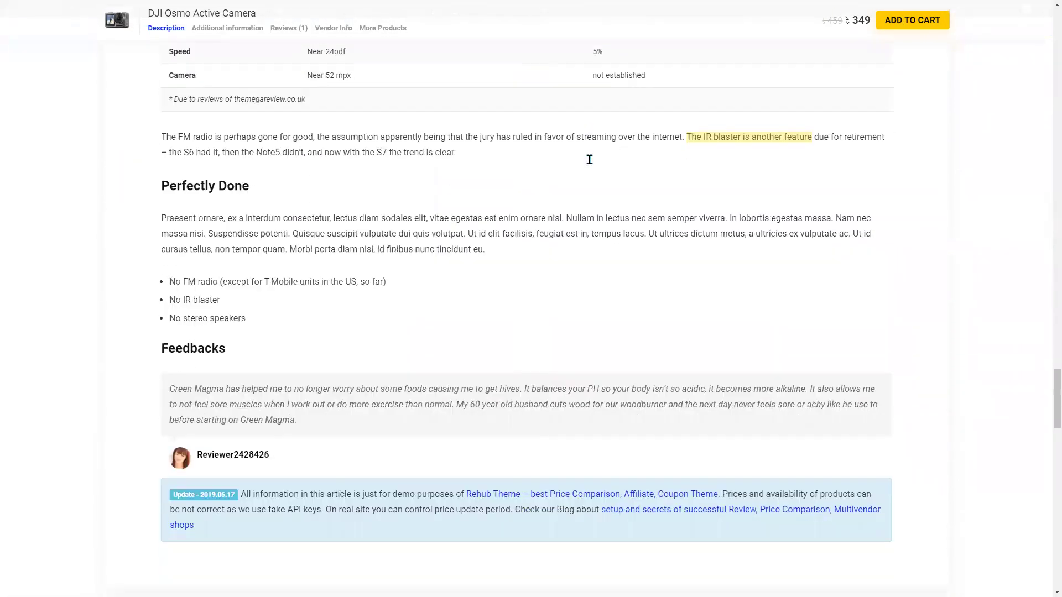
scroll(581, 166, down, 6)
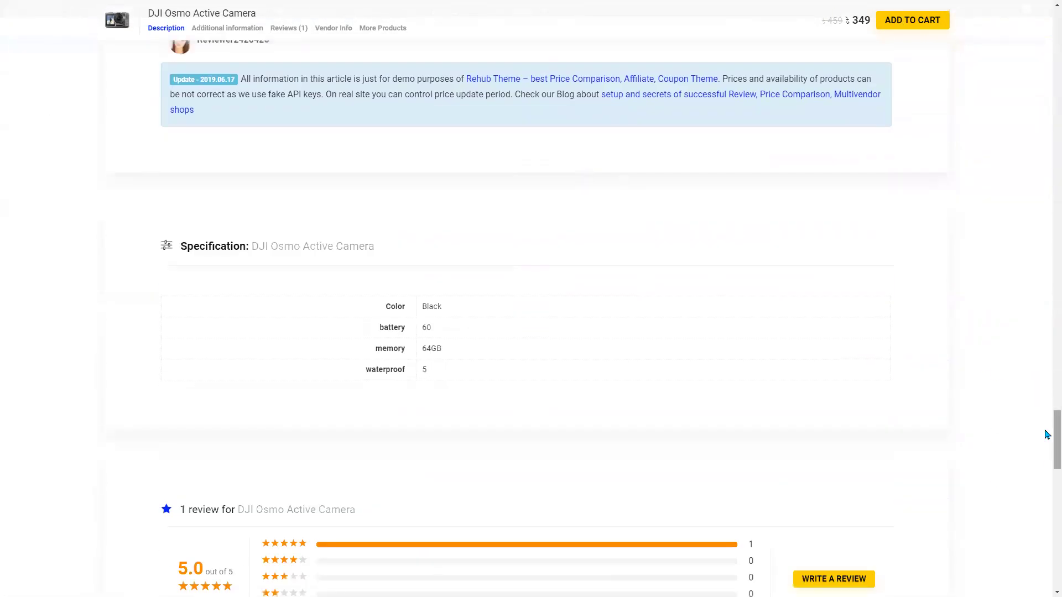
drag(1050, 434, 1047, 224)
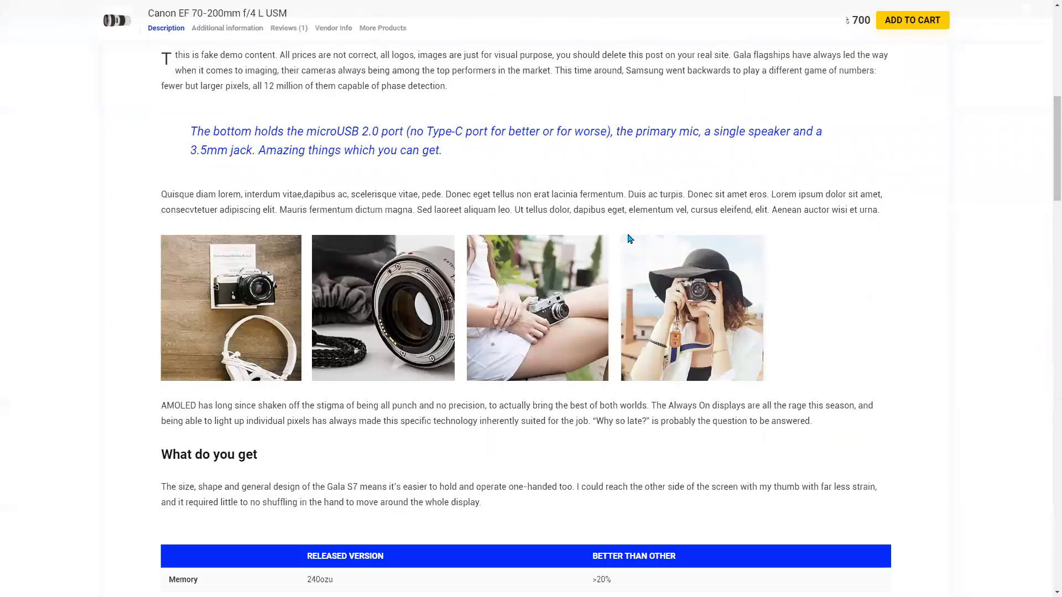
scroll(630, 239, up, 9)
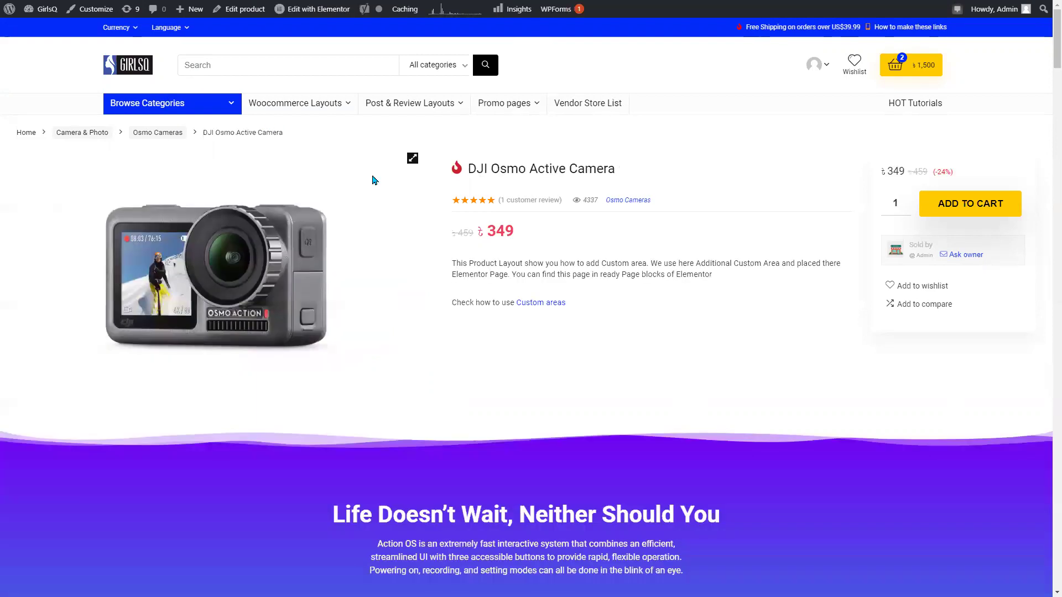
scroll(374, 172, down, 14)
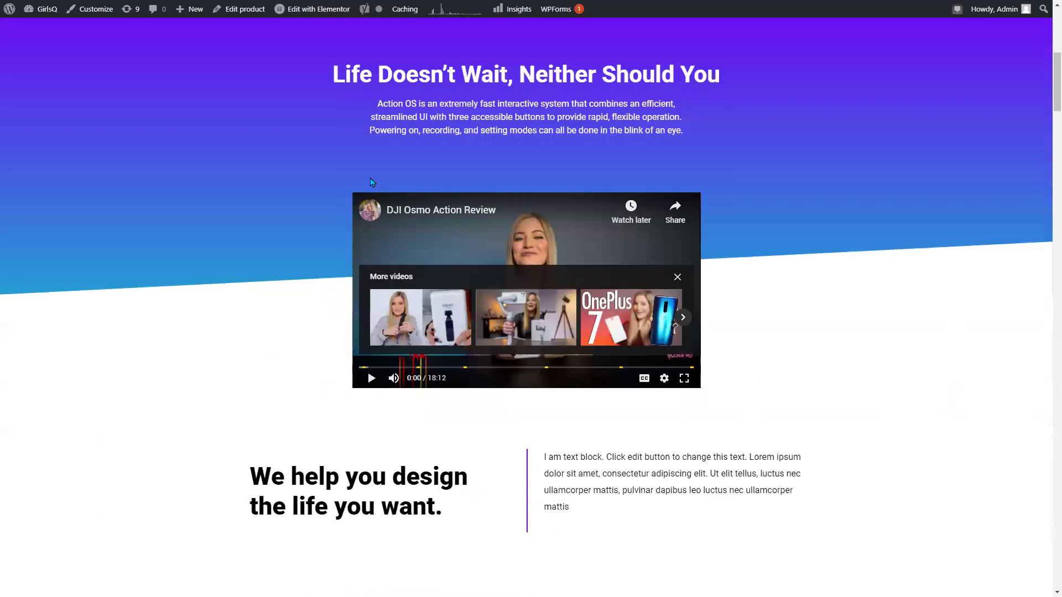
scroll(374, 172, up, 6)
scroll(374, 172, up, 8)
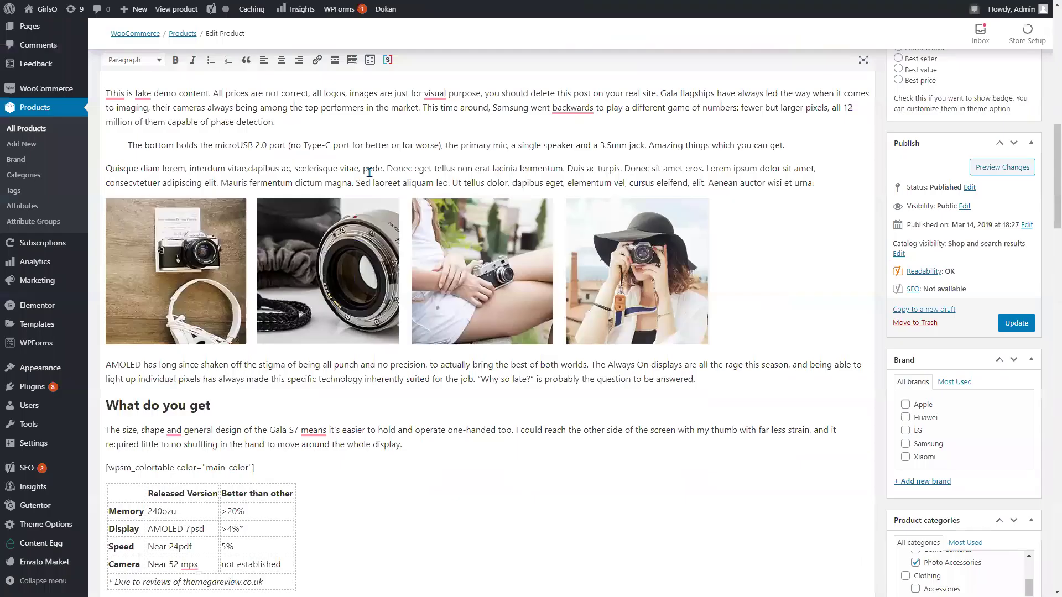
- Examine the Canon EF 70-200mm f/4 L USM product's editor content and compare it with the DJI Osmo Active Camera's published layout
scroll(371, 173, up, 10)
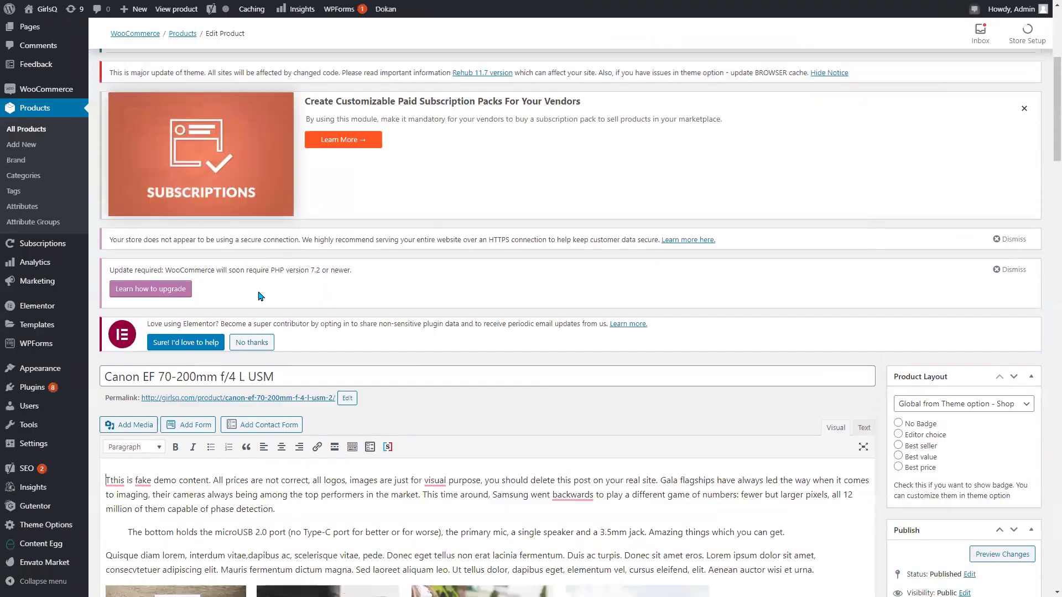
scroll(235, 369, down, 4)
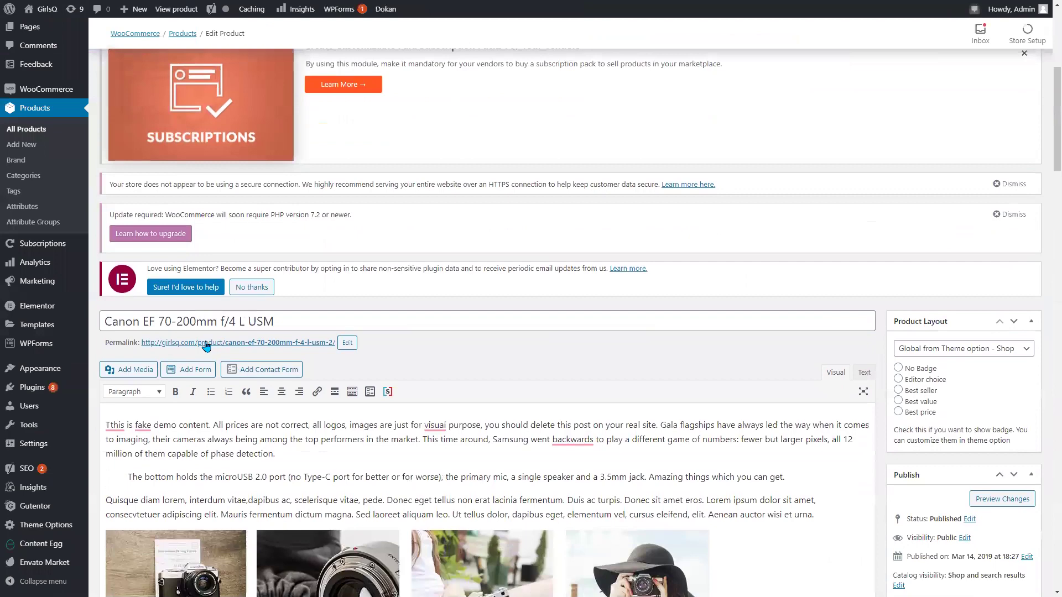
scroll(188, 221, down, 3)
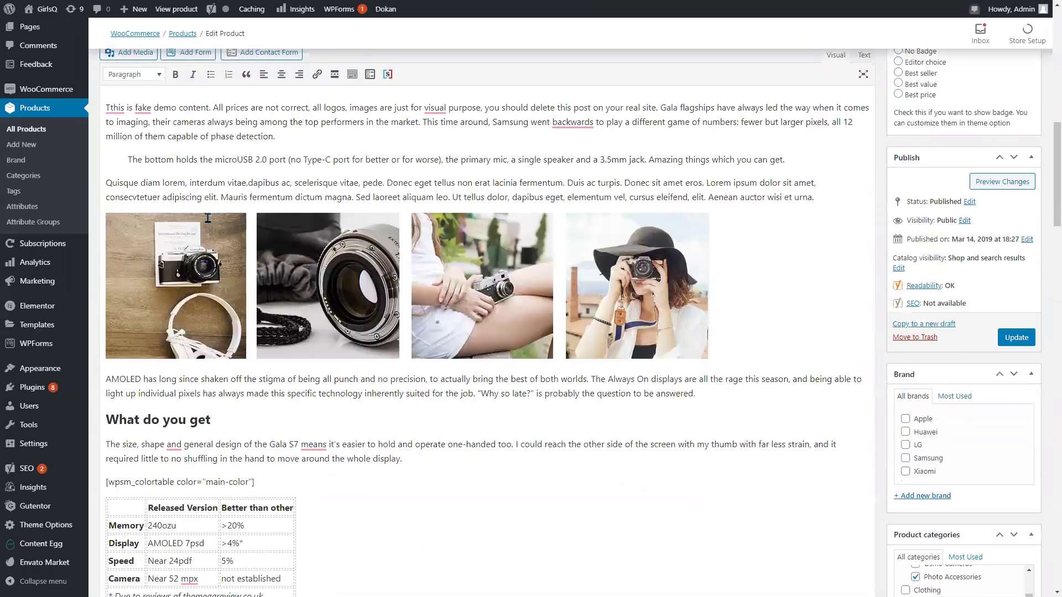
scroll(359, 332, up, 8)
scroll(482, 169, down, 12)
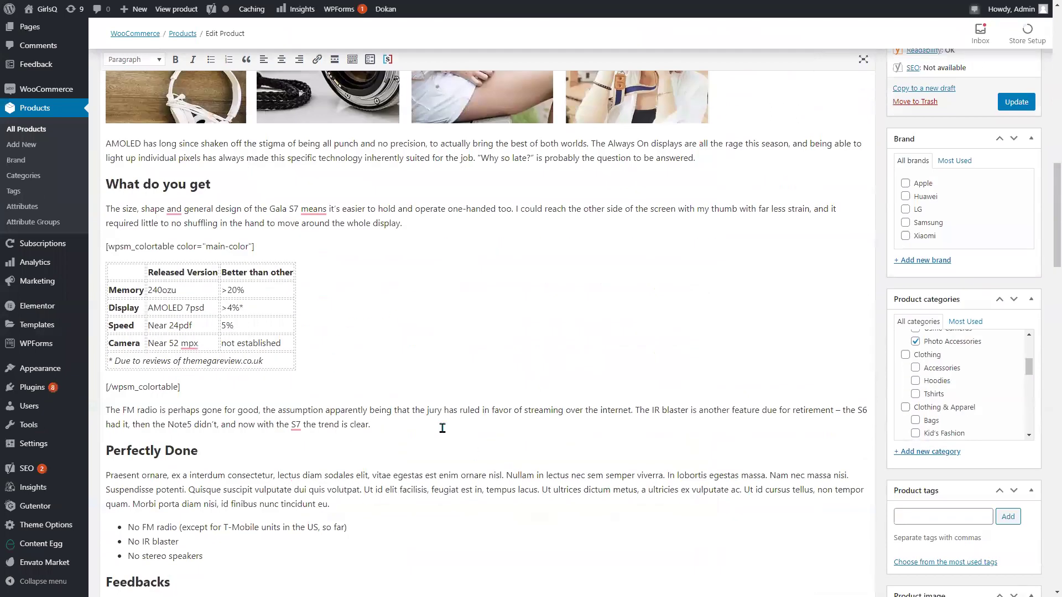
scroll(405, 443, down, 6)
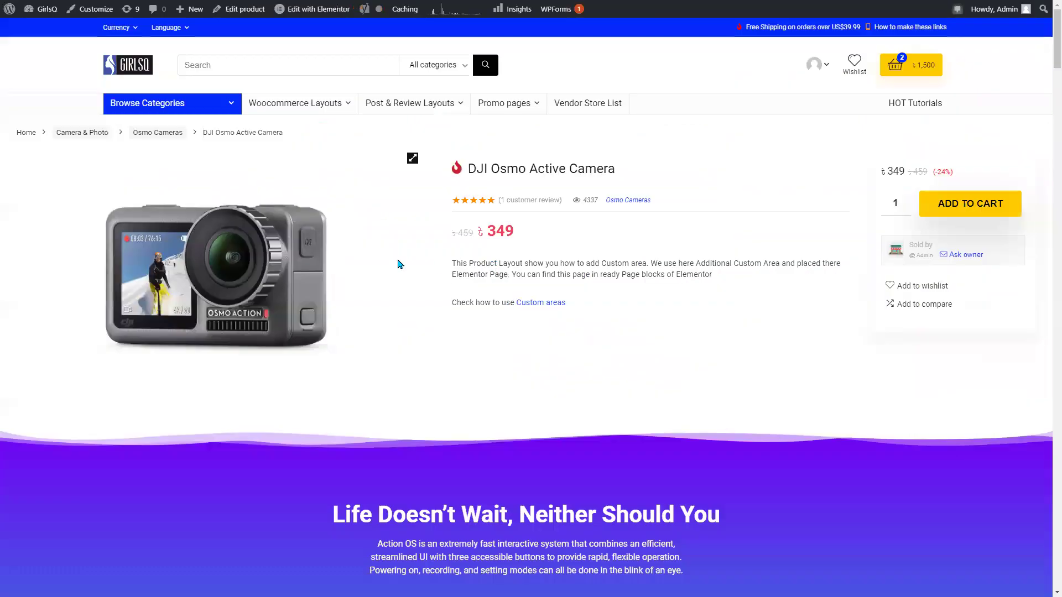
scroll(820, 249, down, 15)
scroll(821, 274, down, 14)
scroll(366, 373, up, 9)
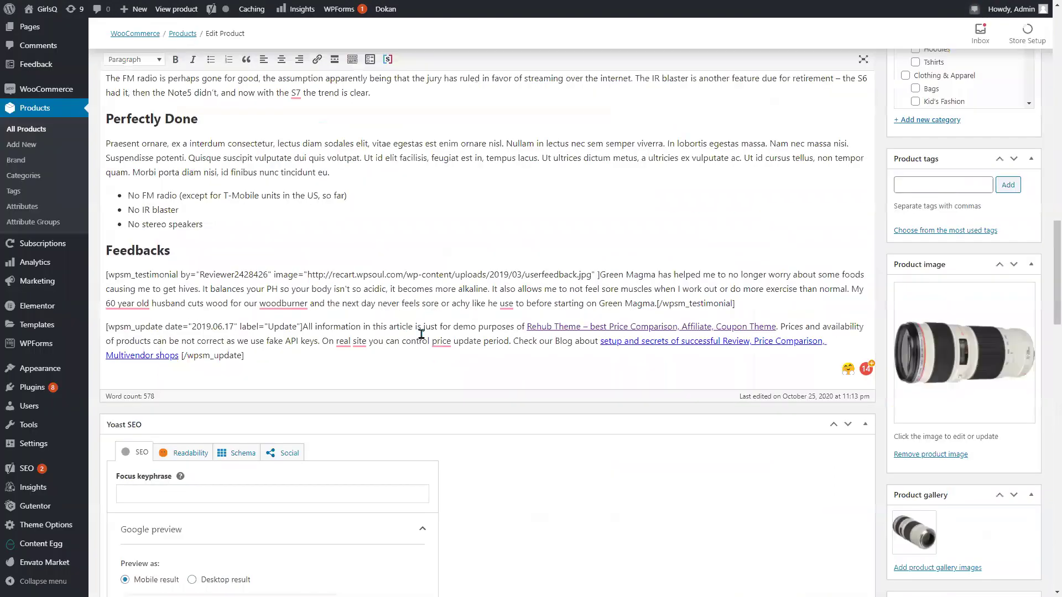
scroll(403, 228, up, 7)
scroll(545, 297, down, 8)
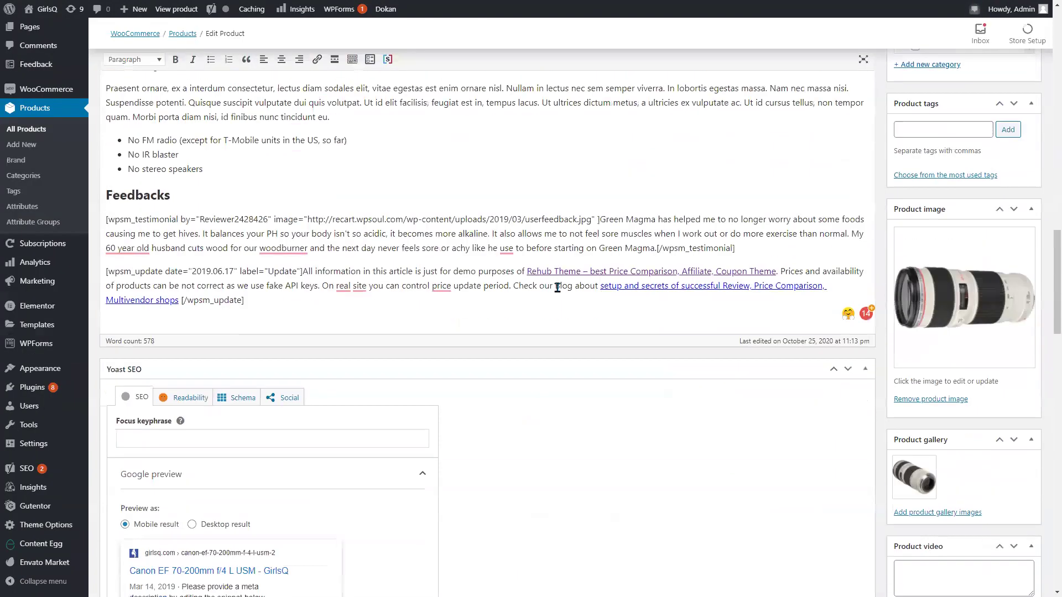
scroll(557, 287, down, 9)
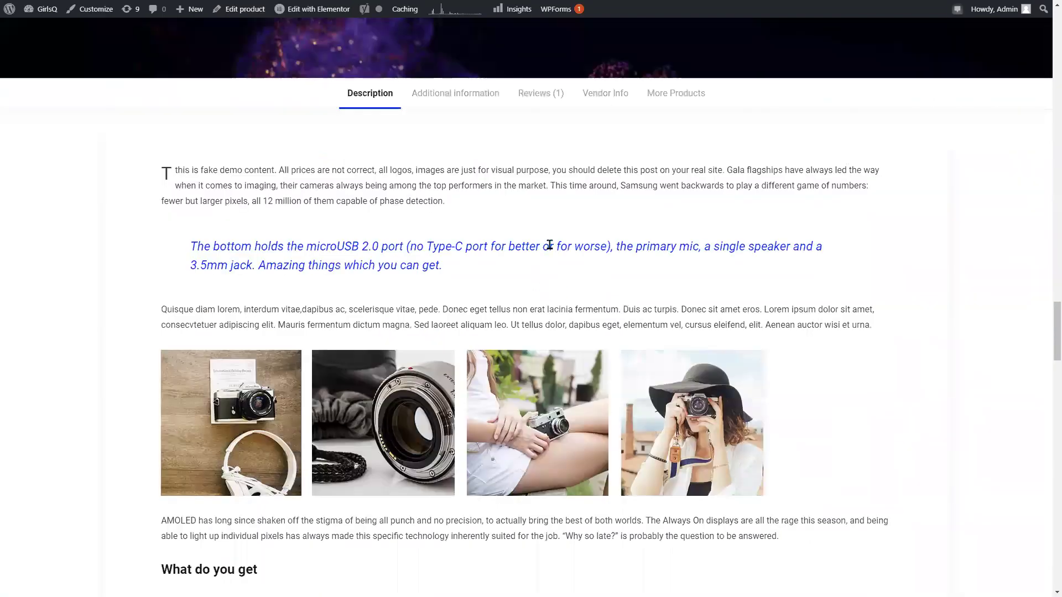
- Inspect the custom sections above the DJI Osmo Active Camera's description and check the Canon lens's product data settings
scroll(549, 245, up, 8)
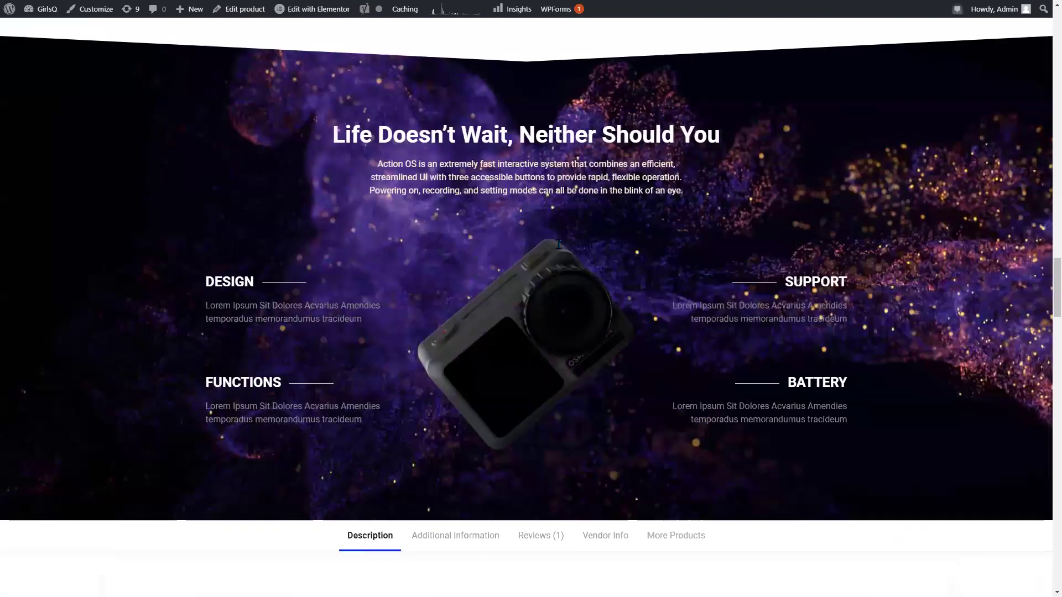
scroll(569, 266, down, 13)
scroll(555, 272, up, 8)
scroll(571, 257, up, 20)
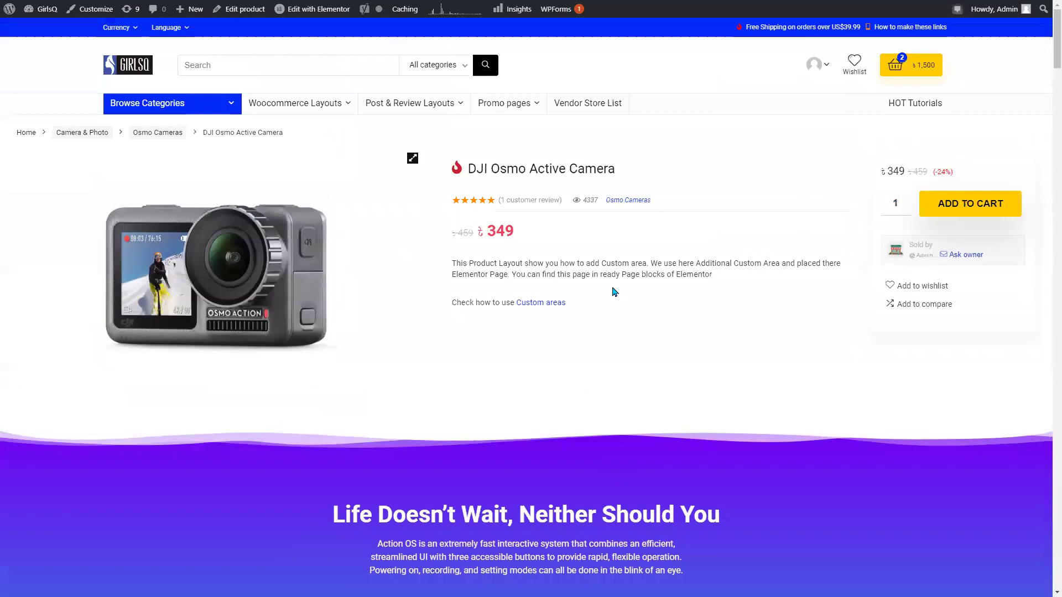
scroll(516, 262, down, 5)
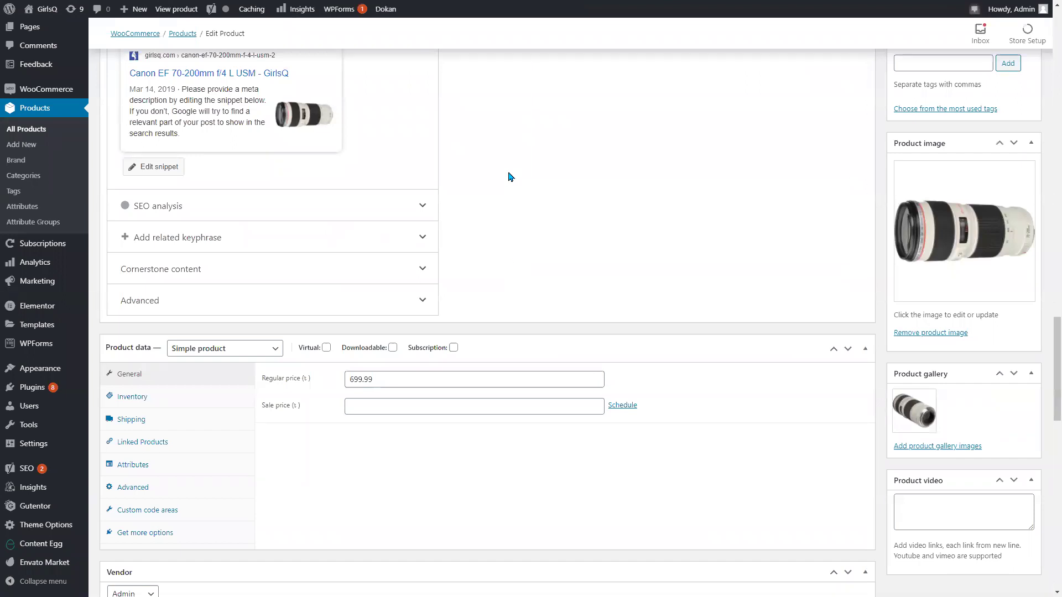
scroll(510, 176, up, 6)
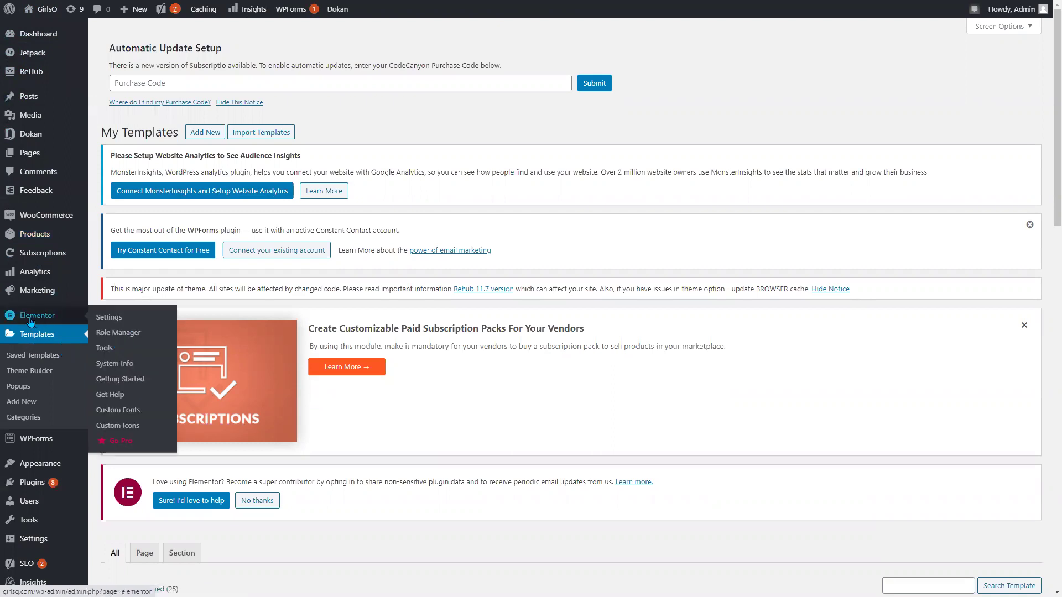
- Look through the saved Elementor templates and their shortcodes, checking them against the custom sections on the DJI Osmo Active Camera page
scroll(36, 335, down, 4)
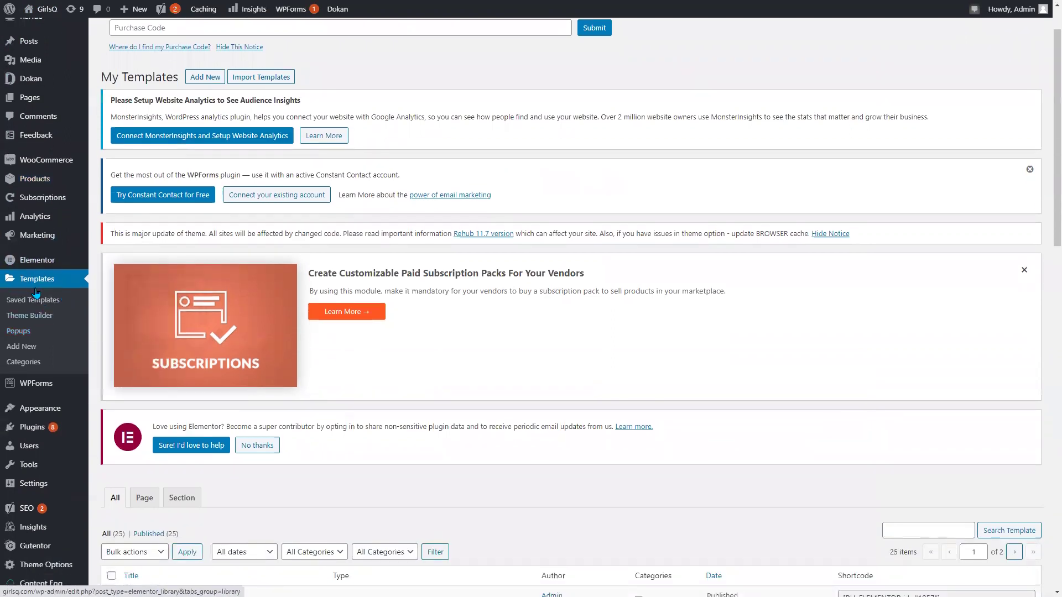
scroll(158, 265, down, 3)
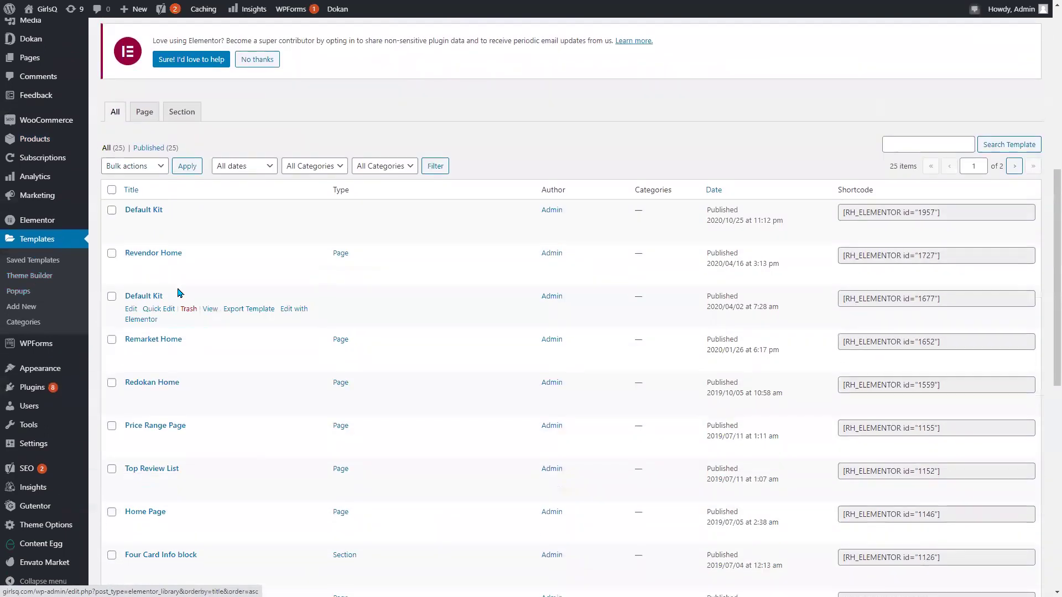
scroll(169, 227, down, 10)
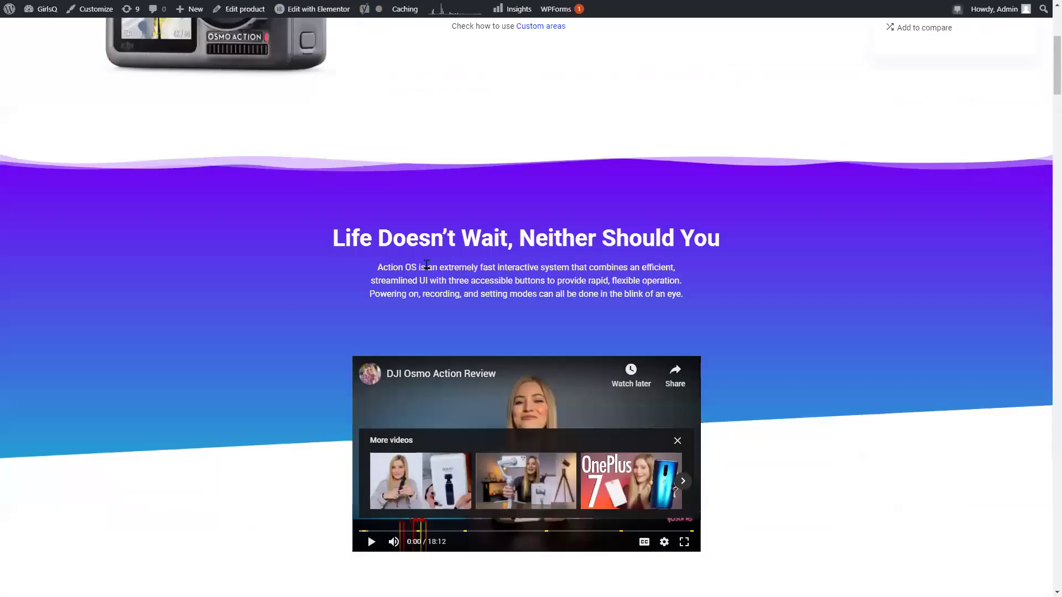
scroll(427, 264, up, 8)
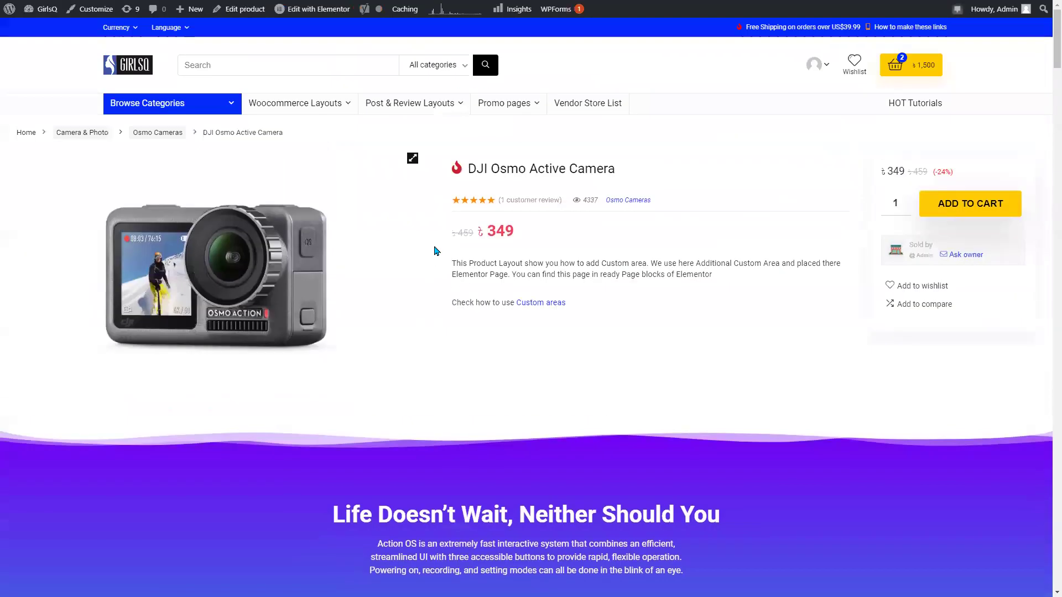
scroll(435, 251, down, 14)
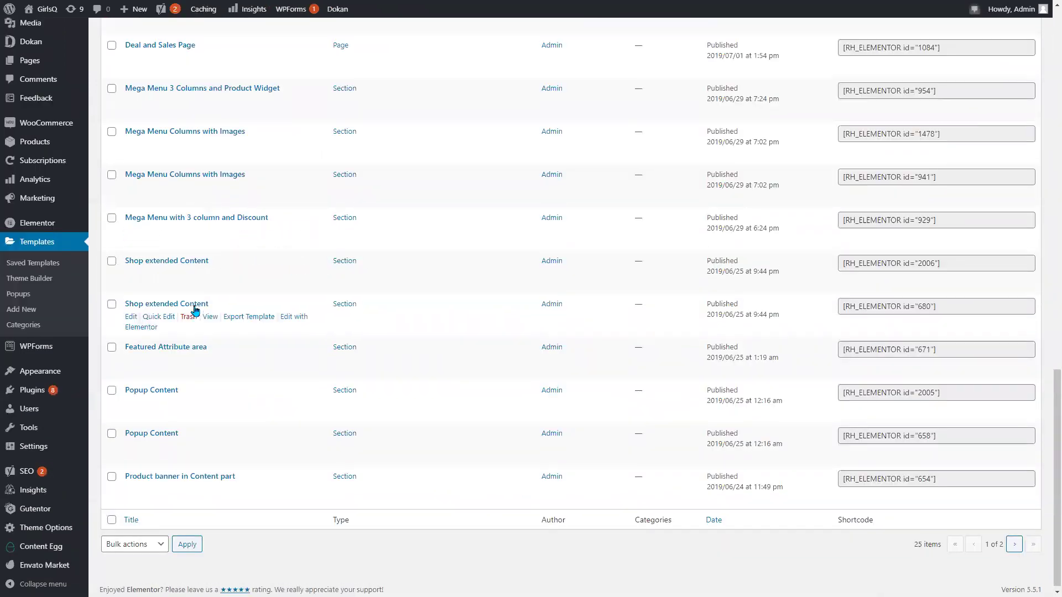
scroll(195, 310, up, 1)
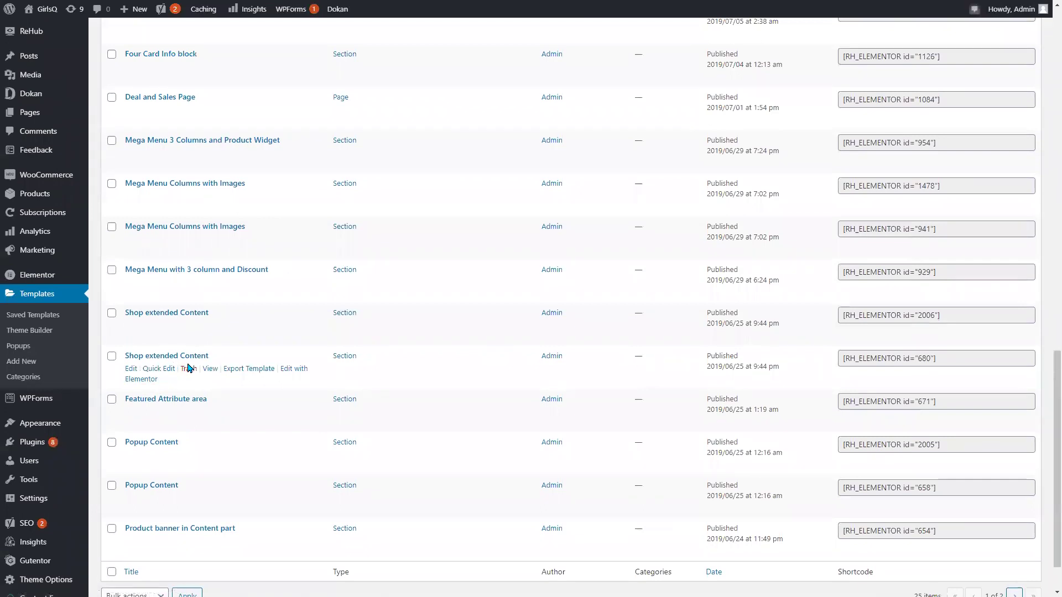
scroll(206, 298, up, 13)
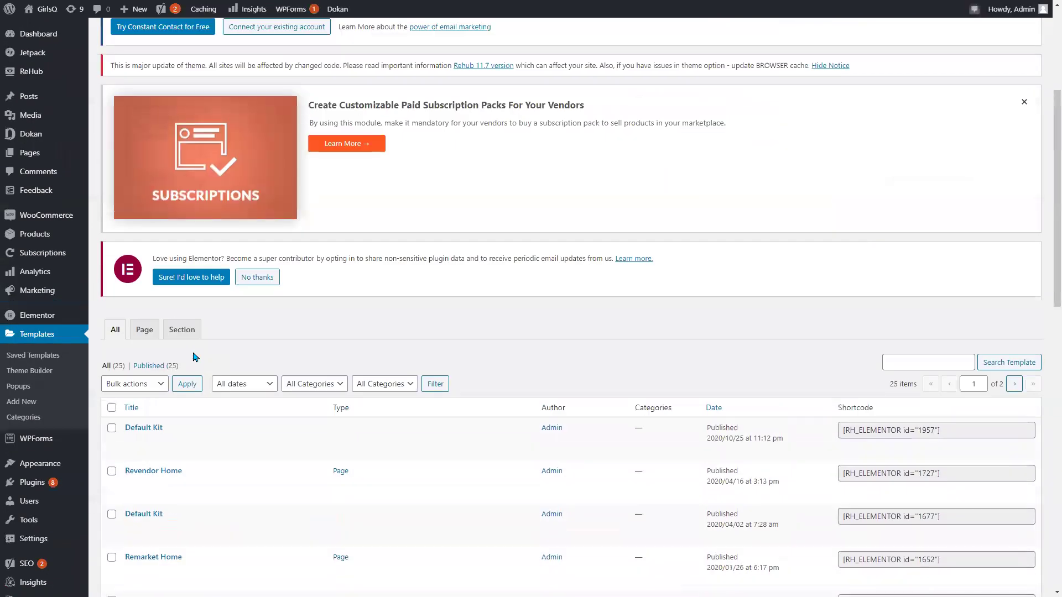
scroll(149, 291, down, 1)
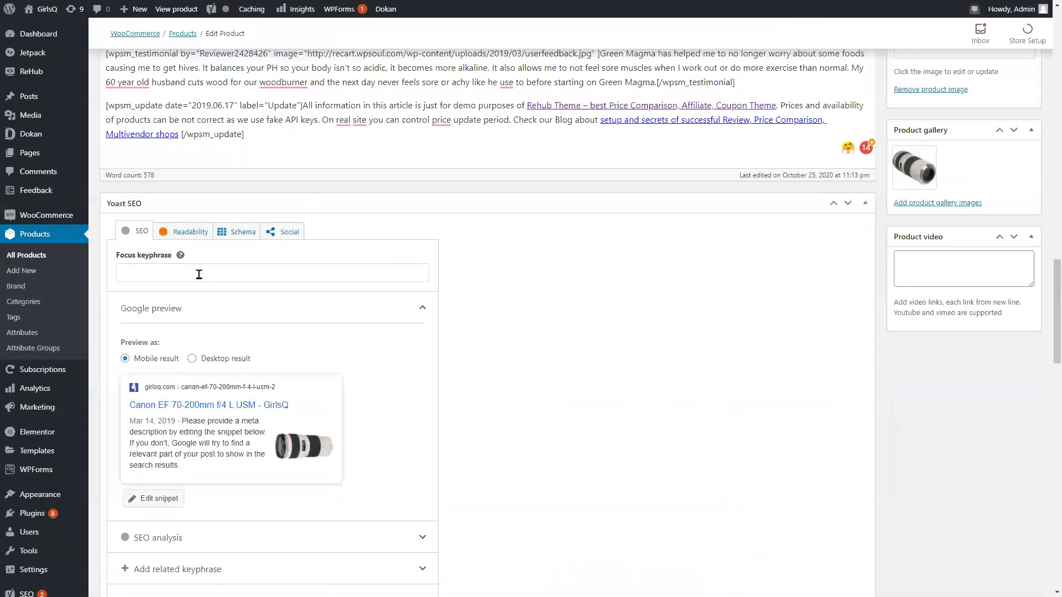
- Review the DJI Osmo Active Camera page's custom Elementor content from the product header down to the description
scroll(199, 274, up, 10)
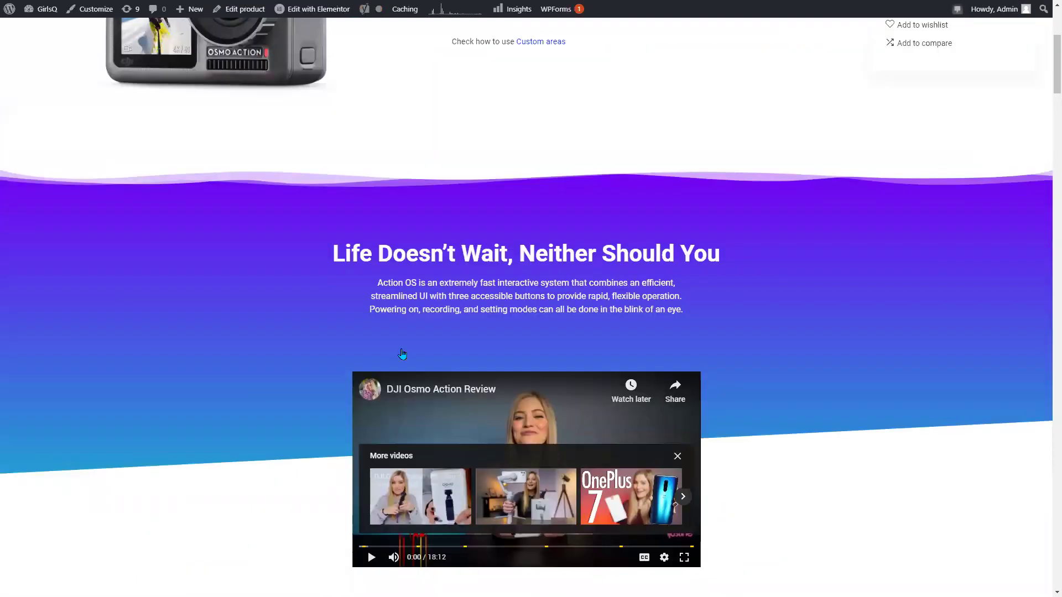
scroll(402, 354, up, 5)
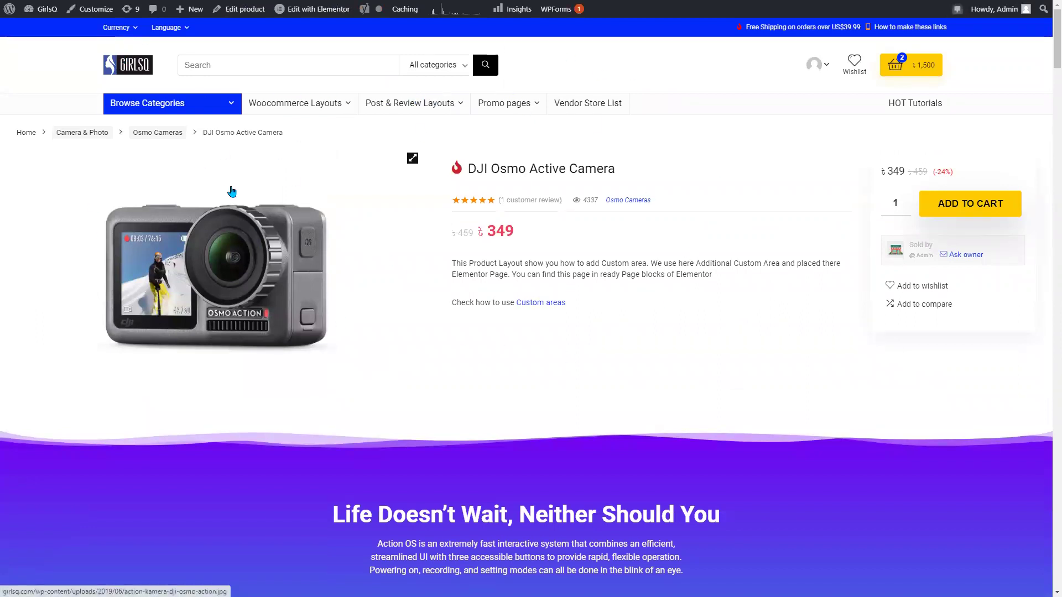
scroll(348, 282, down, 4)
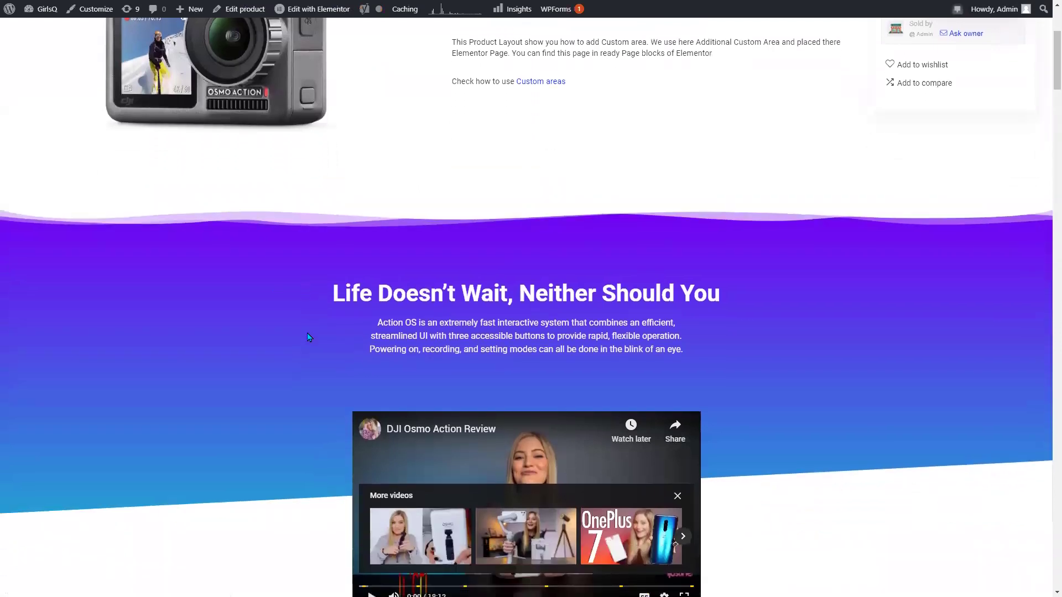
scroll(433, 431, down, 20)
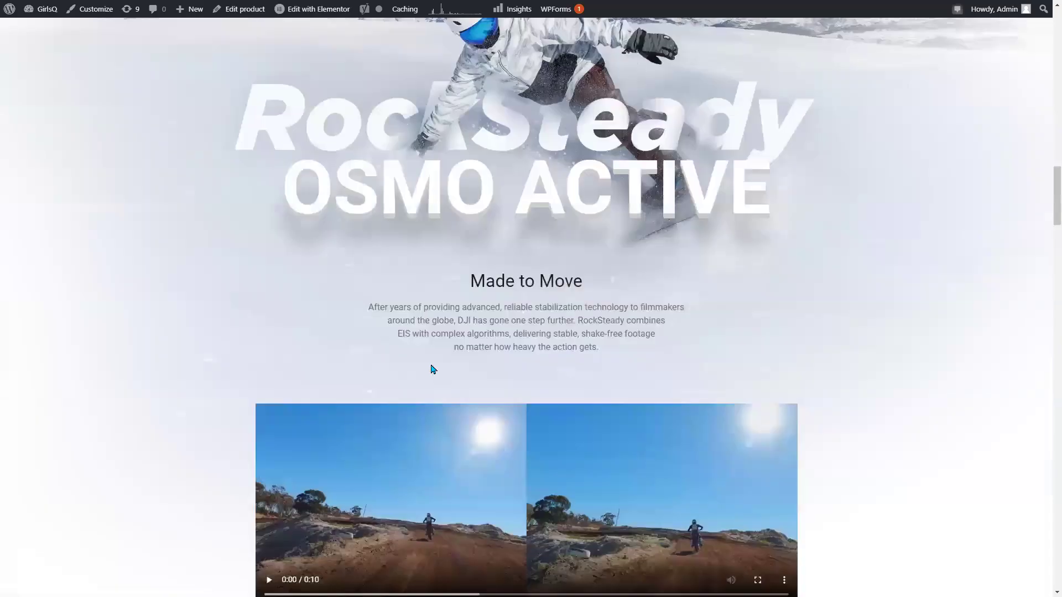
scroll(426, 332, down, 20)
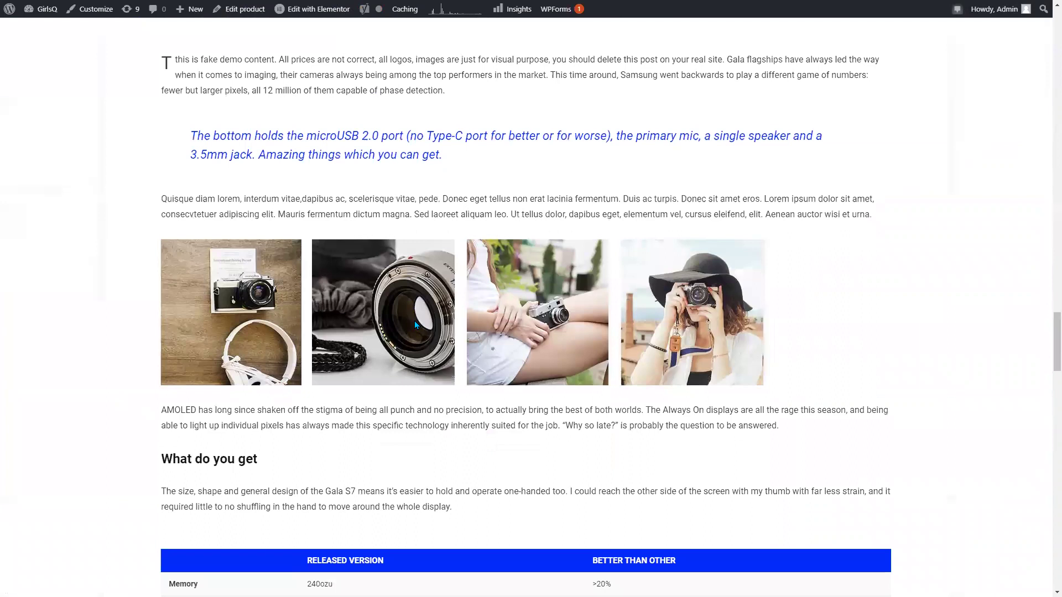
scroll(422, 298, up, 6)
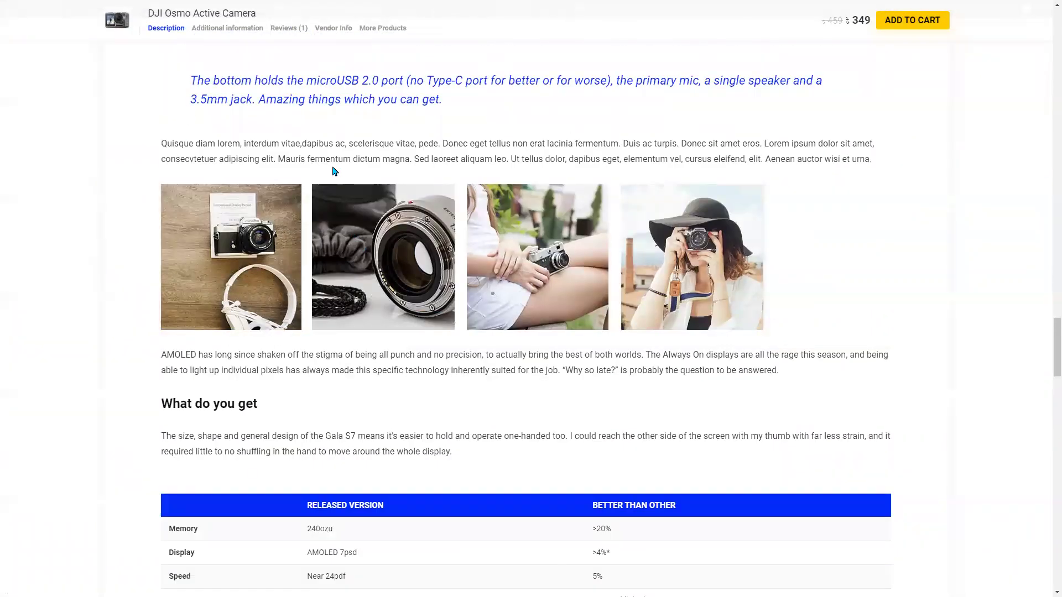
- Look through the list of saved Elementor templates for the Shop extended Content section
key(ctrl+Tab)
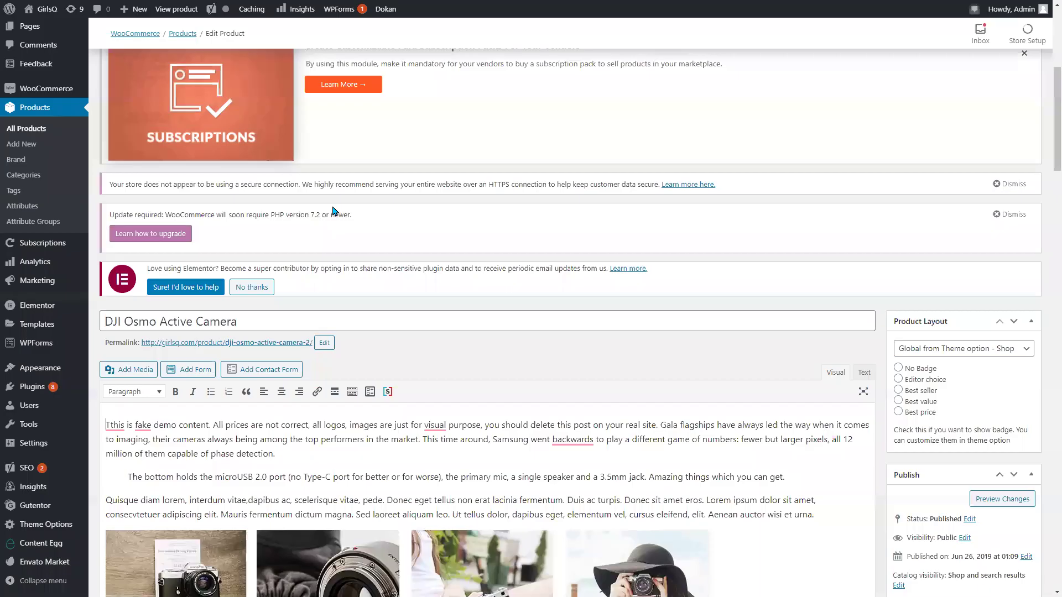
key(ctrl+Tab)
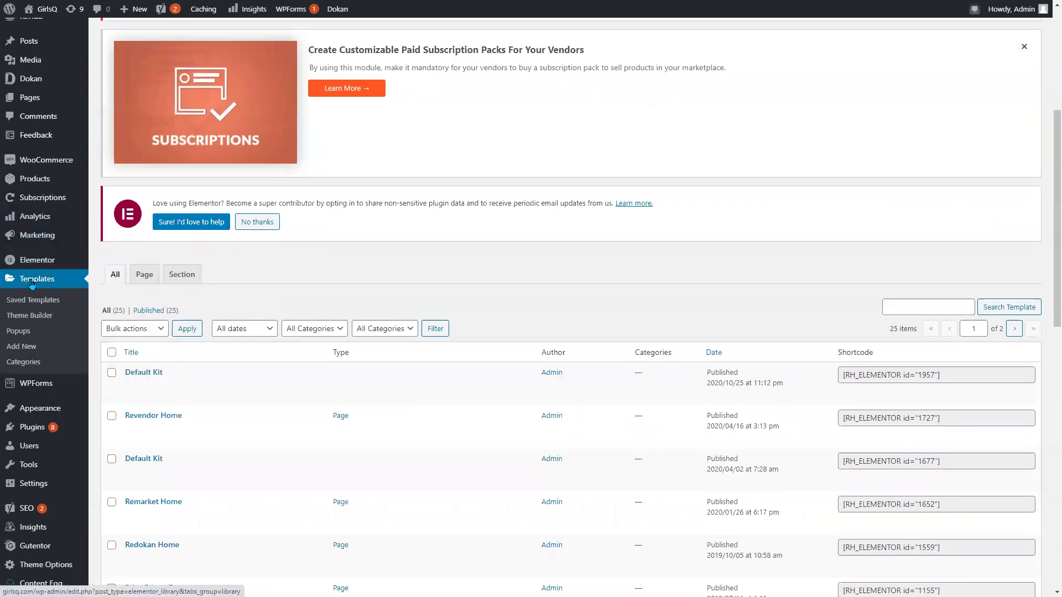
scroll(202, 299, down, 10)
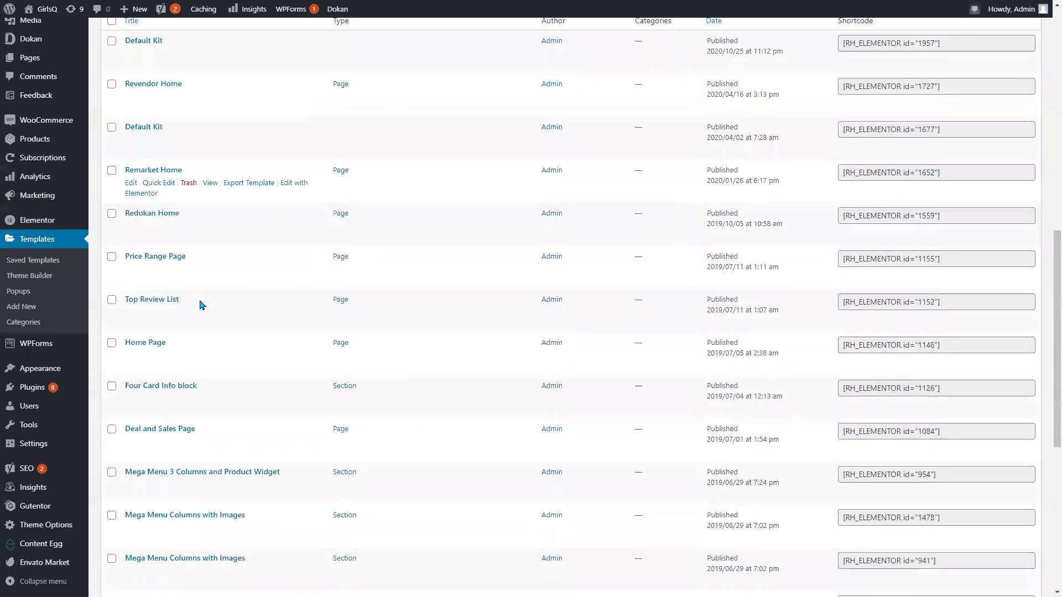
scroll(202, 318, down, 3)
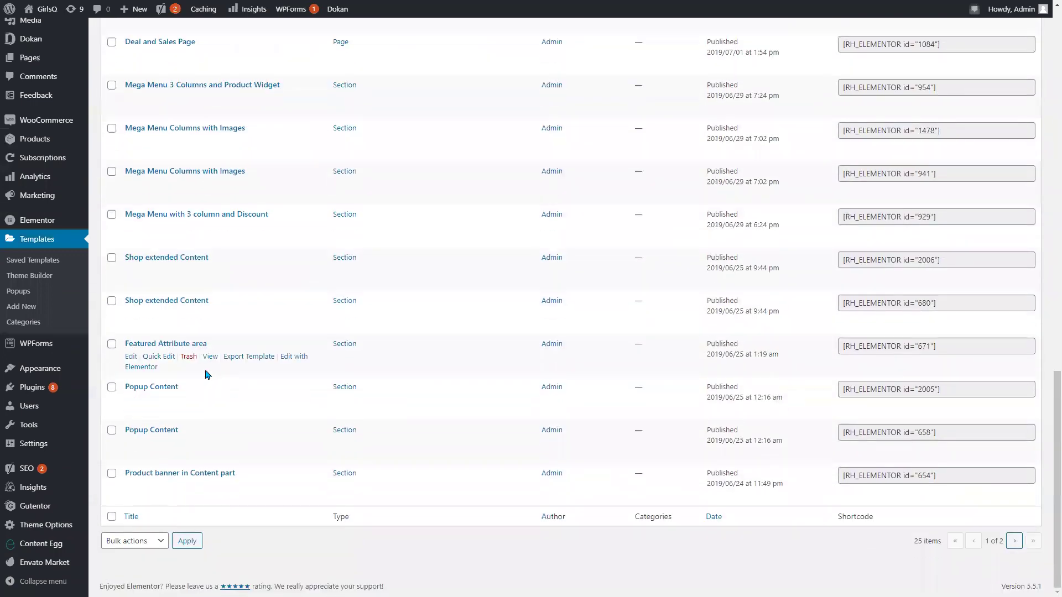
scroll(205, 375, up, 12)
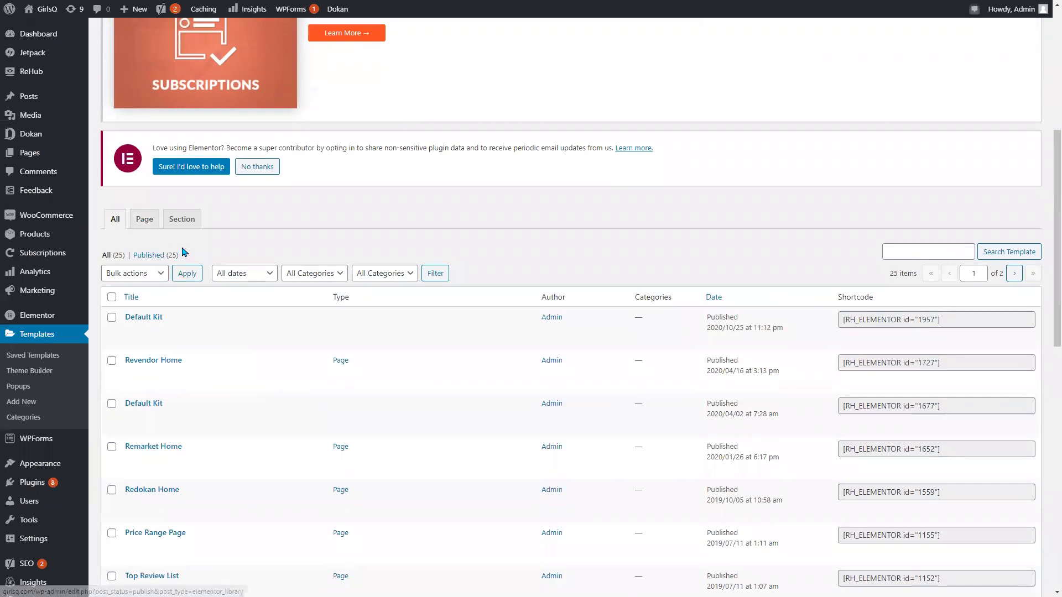
scroll(218, 271, down, 10)
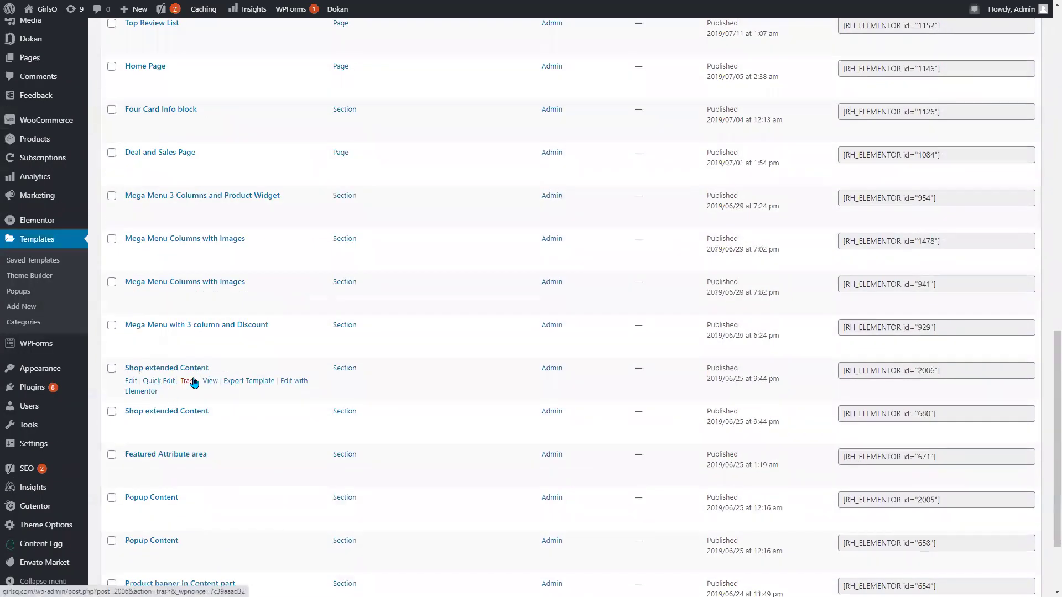
- View the Shop extended Content template's layout and select its shortcode [RH_ELEMENTOR id="2006"] in the template list
click(211, 381)
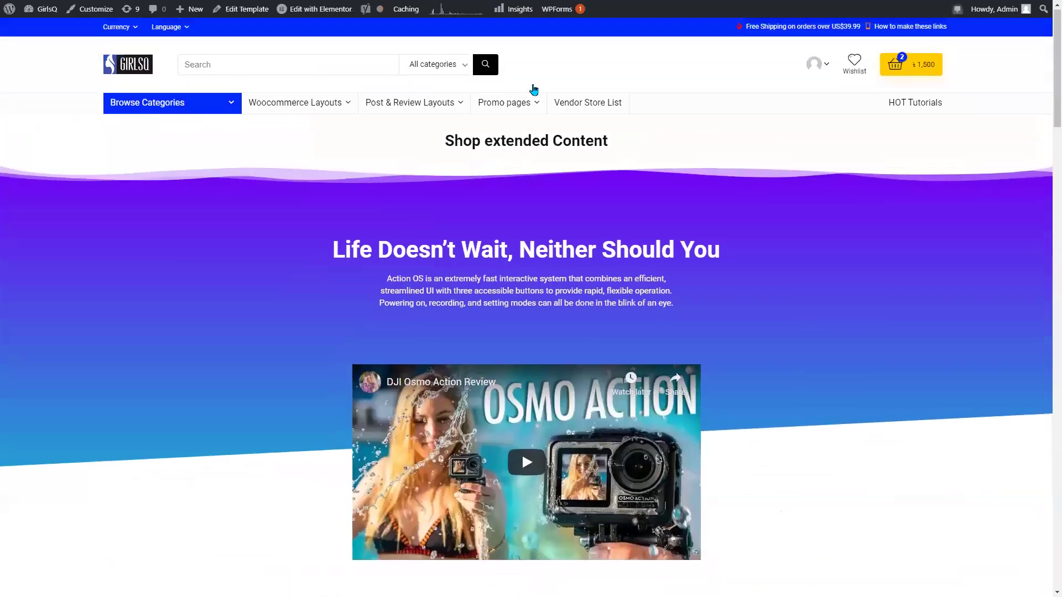
drag(434, 142, 618, 148)
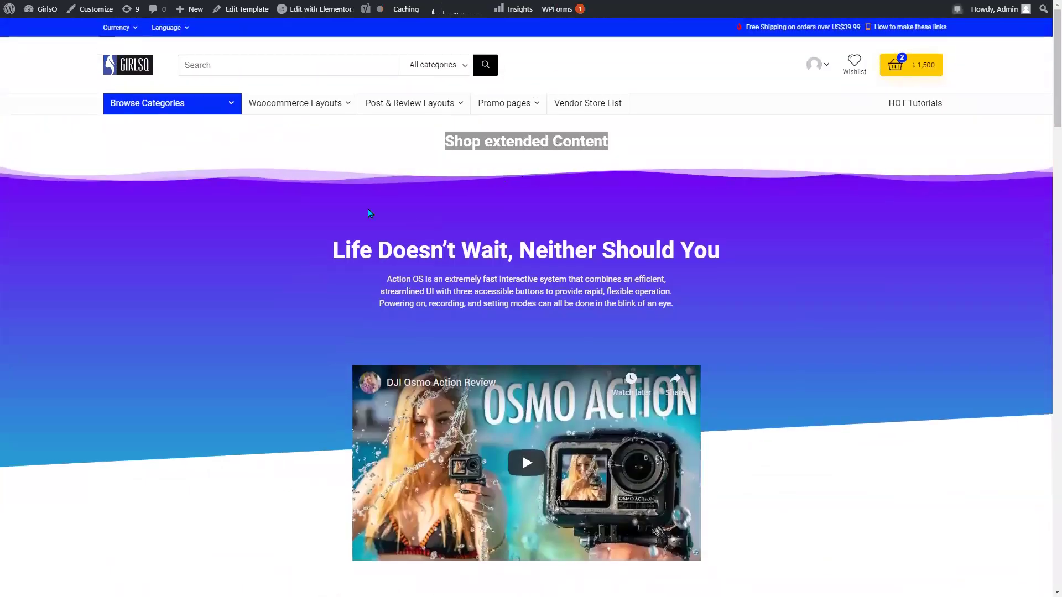
scroll(369, 213, down, 20)
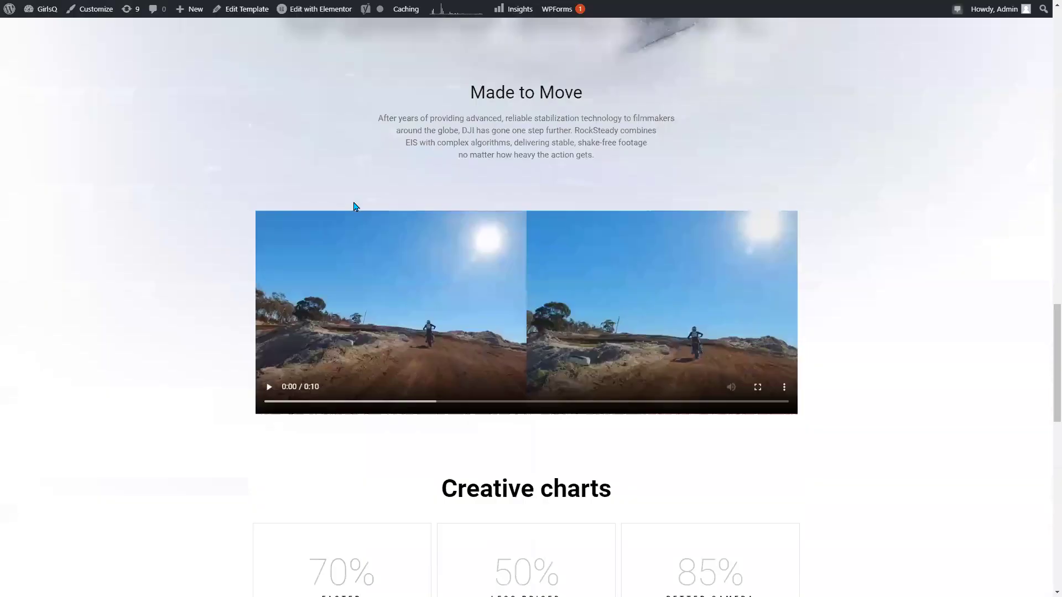
scroll(355, 206, down, 4)
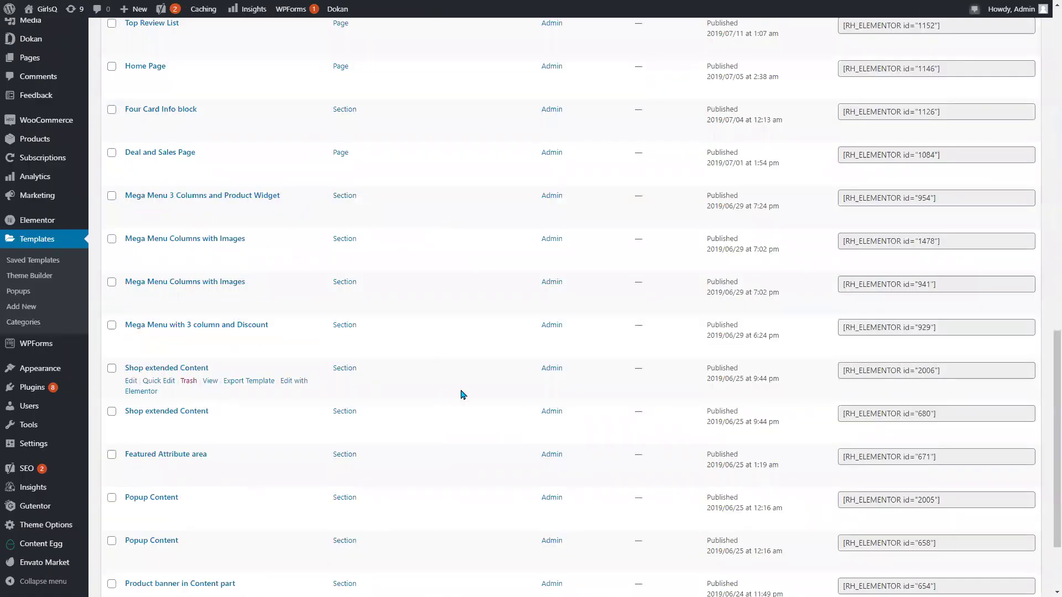
drag(965, 372, 841, 377)
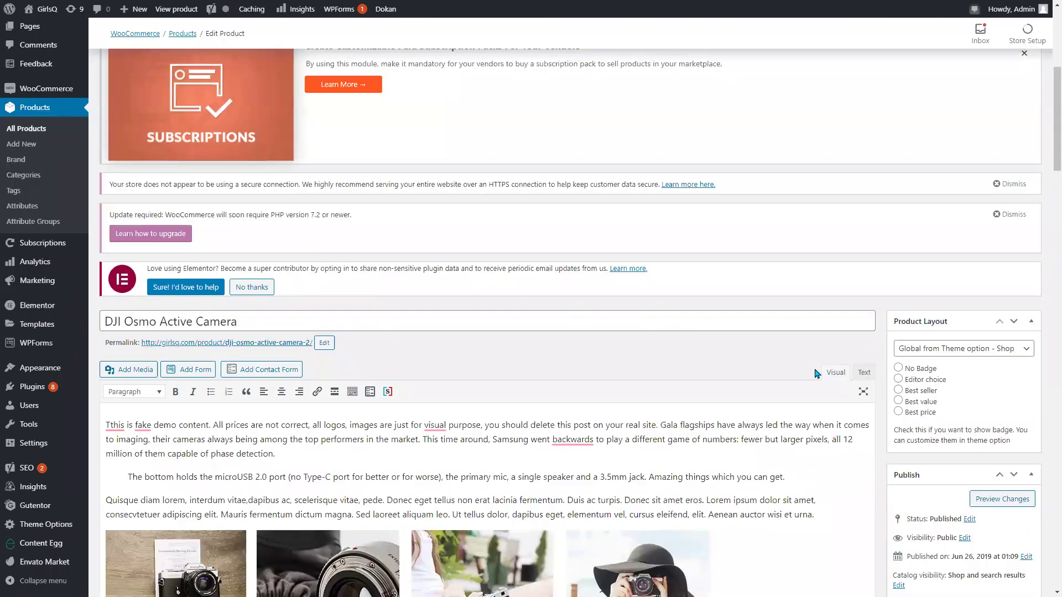
- Check the Additional Section shortcode in the DJI Osmo Active Camera's custom code areas and compare its published content with the template preview
scroll(630, 254, down, 3)
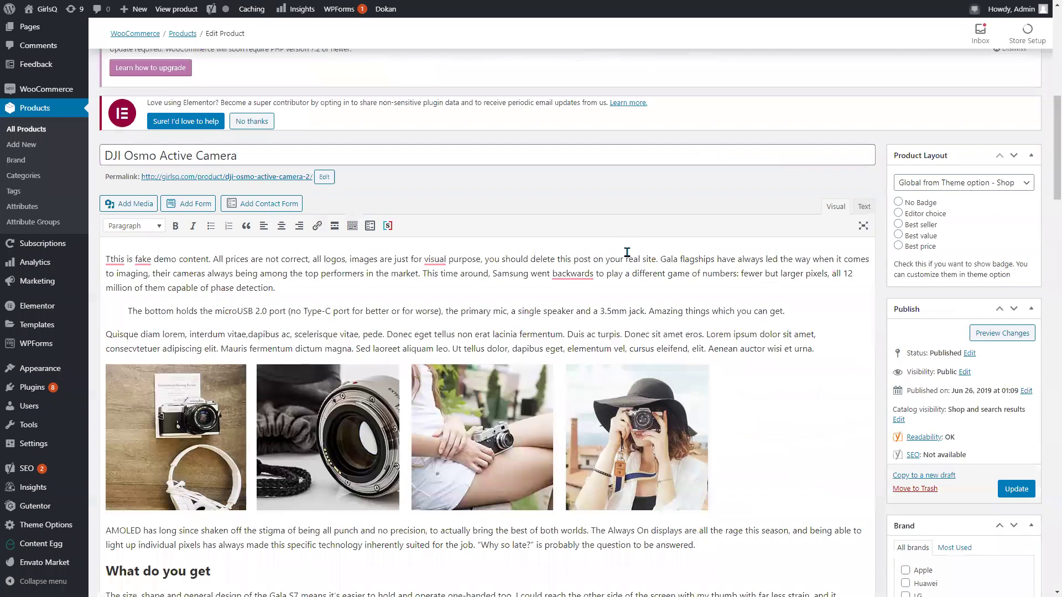
scroll(405, 216, up, 4)
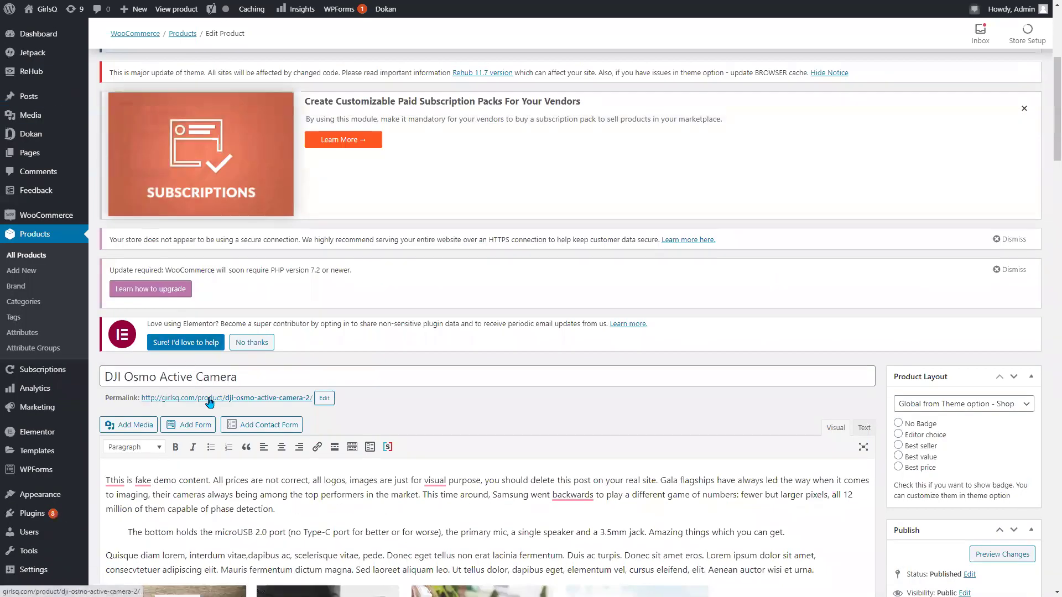
scroll(250, 379, down, 3)
scroll(238, 381, down, 8)
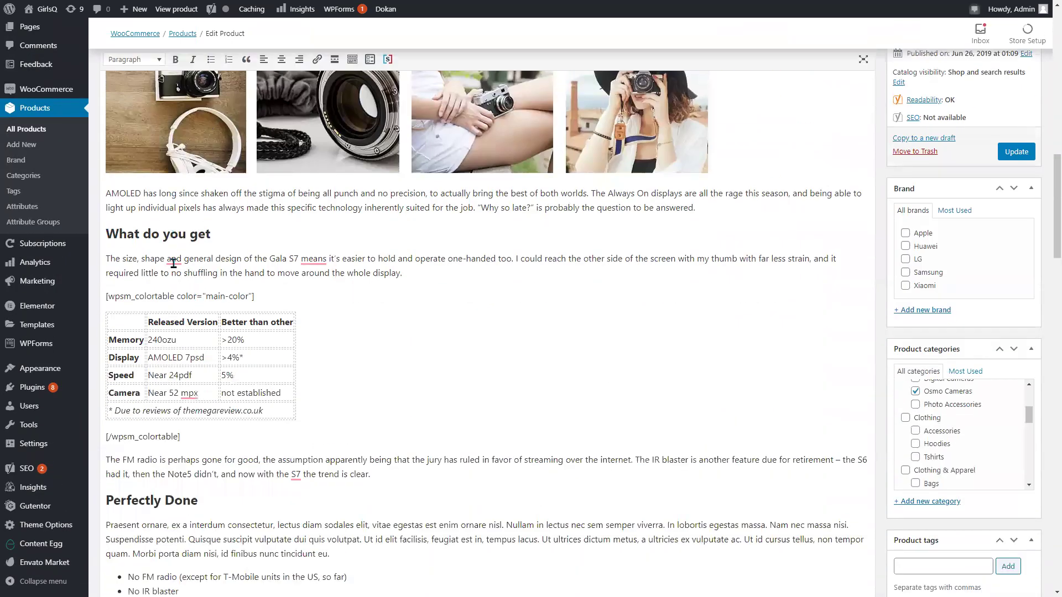
scroll(209, 206, up, 6)
scroll(243, 169, down, 20)
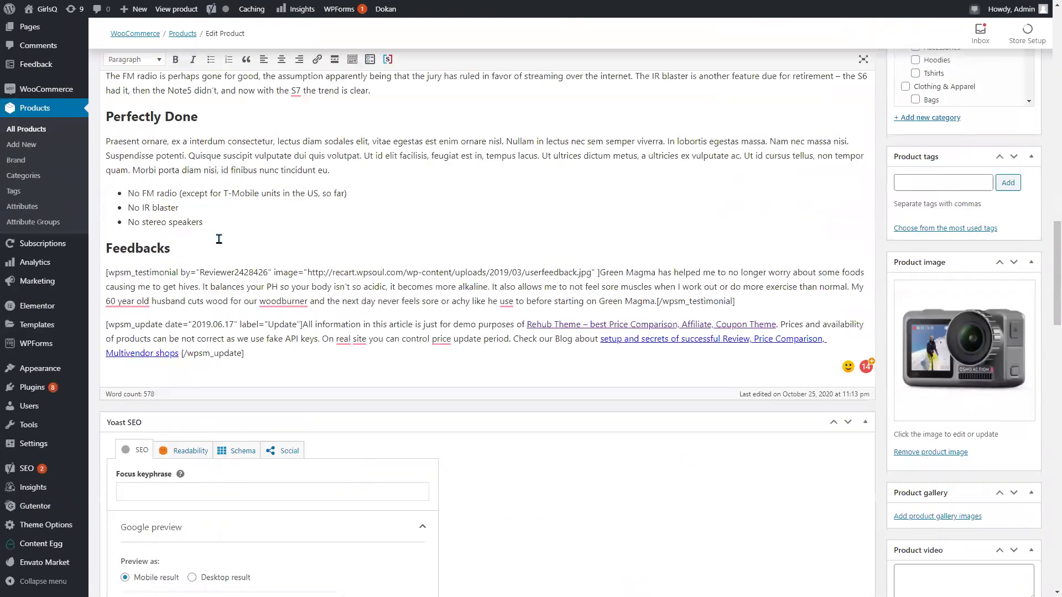
scroll(198, 244, down, 3)
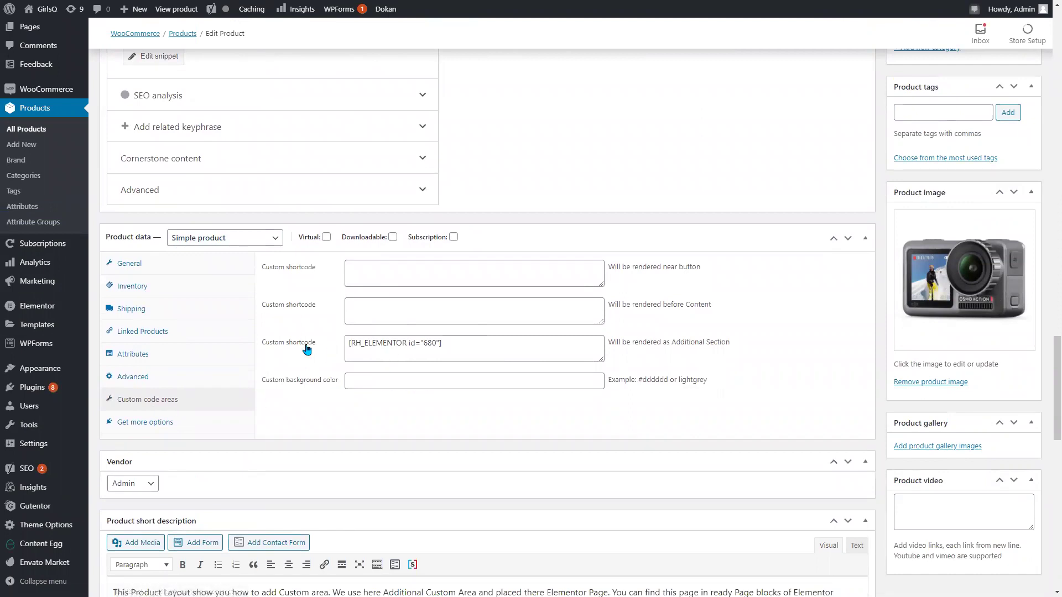
click(489, 352)
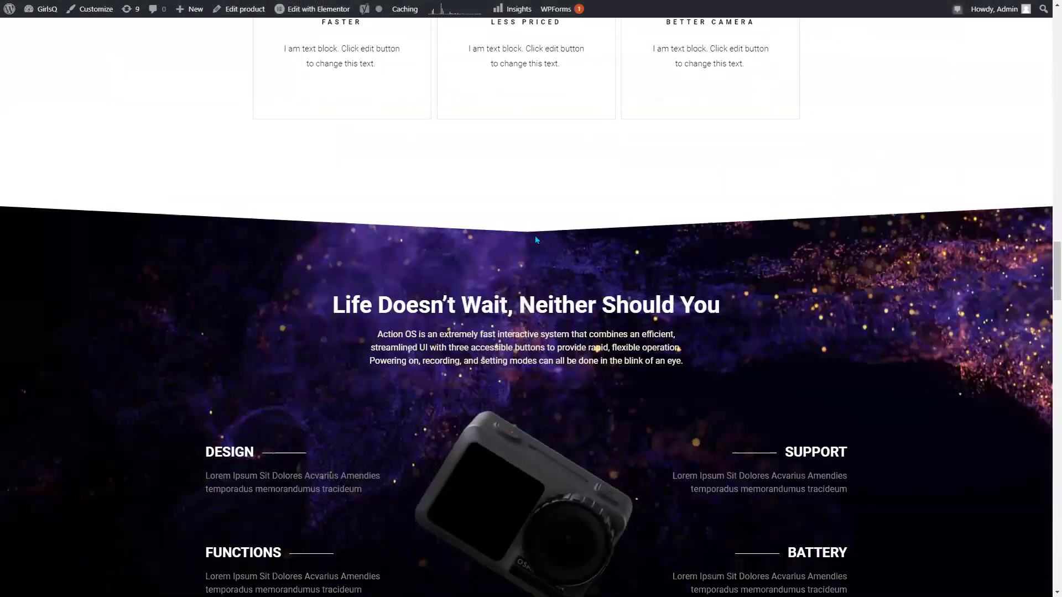
scroll(535, 236, up, 10)
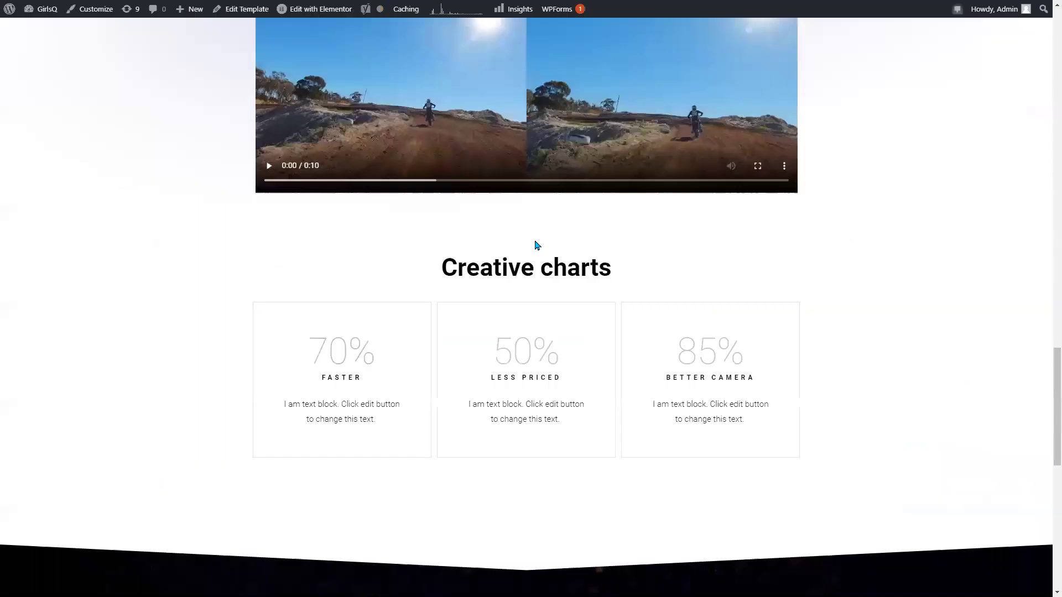
scroll(537, 245, up, 15)
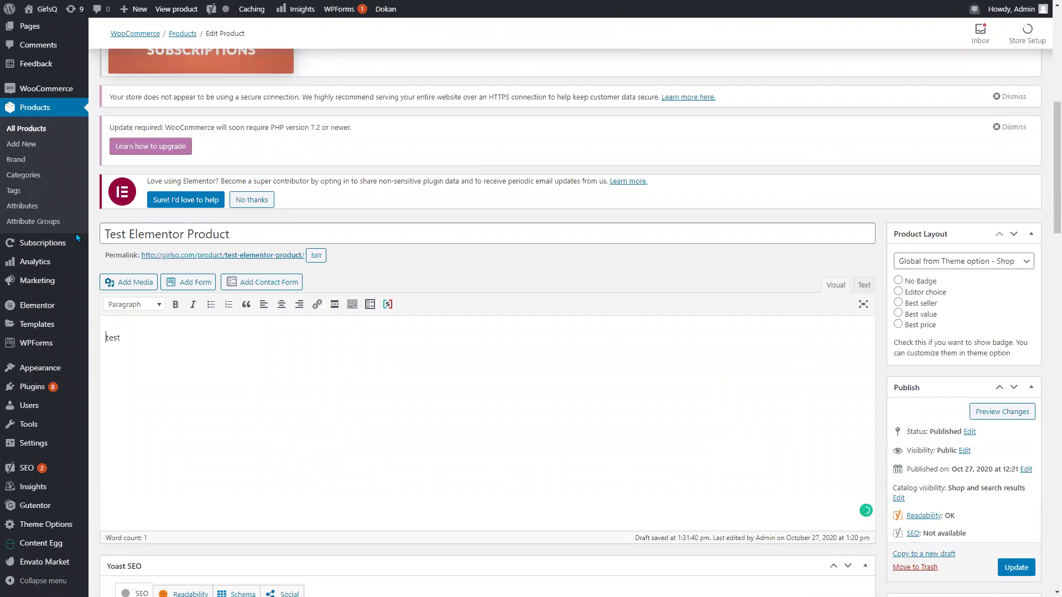
- Look over the Test Elementor Product's edit page from its title and description down to the product data
scroll(221, 158, up, 8)
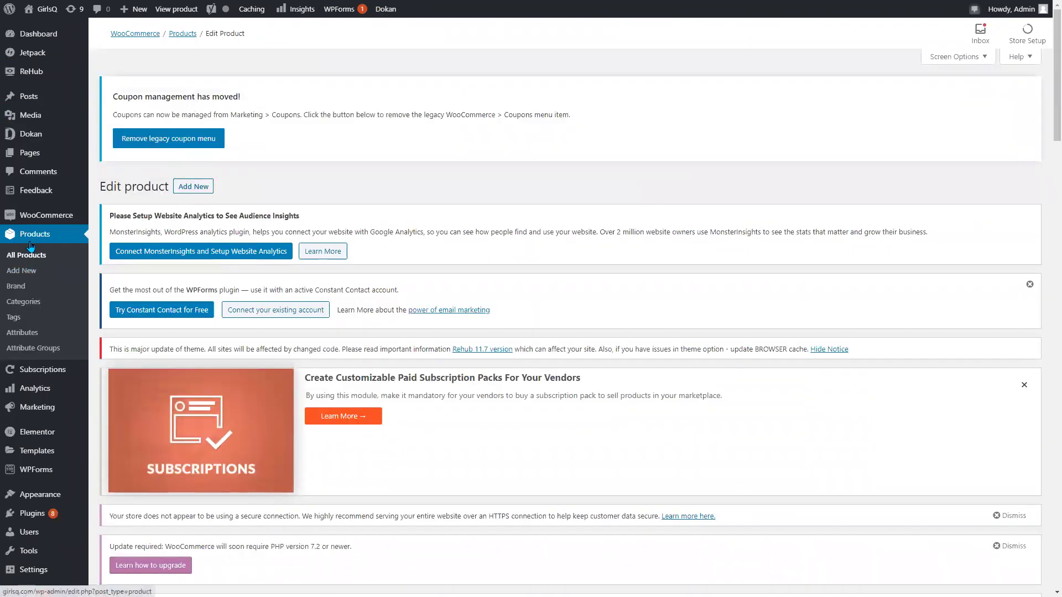
mouse_move(135, 9)
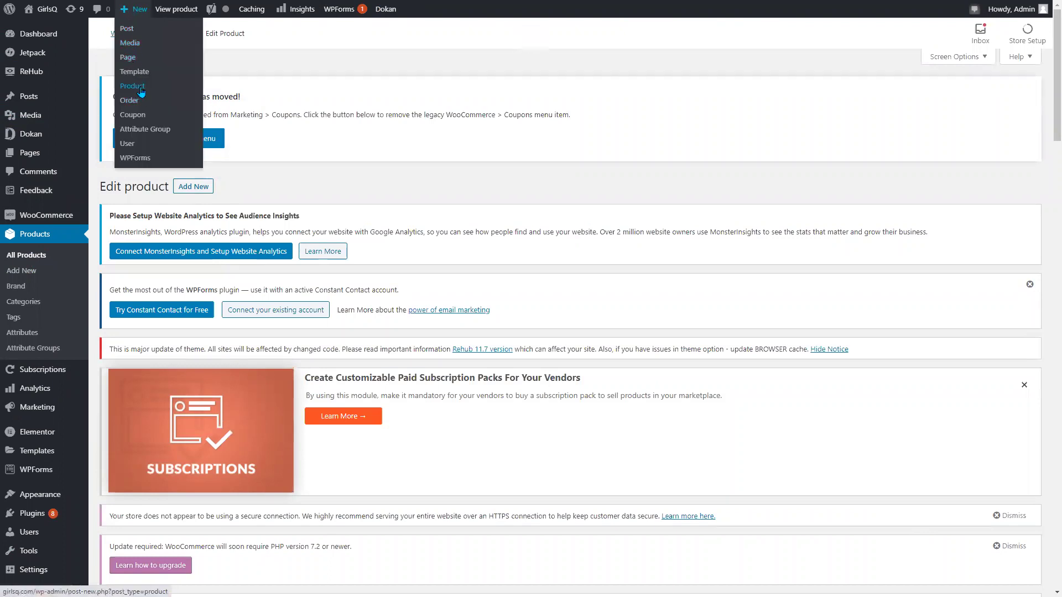
scroll(495, 177, down, 12)
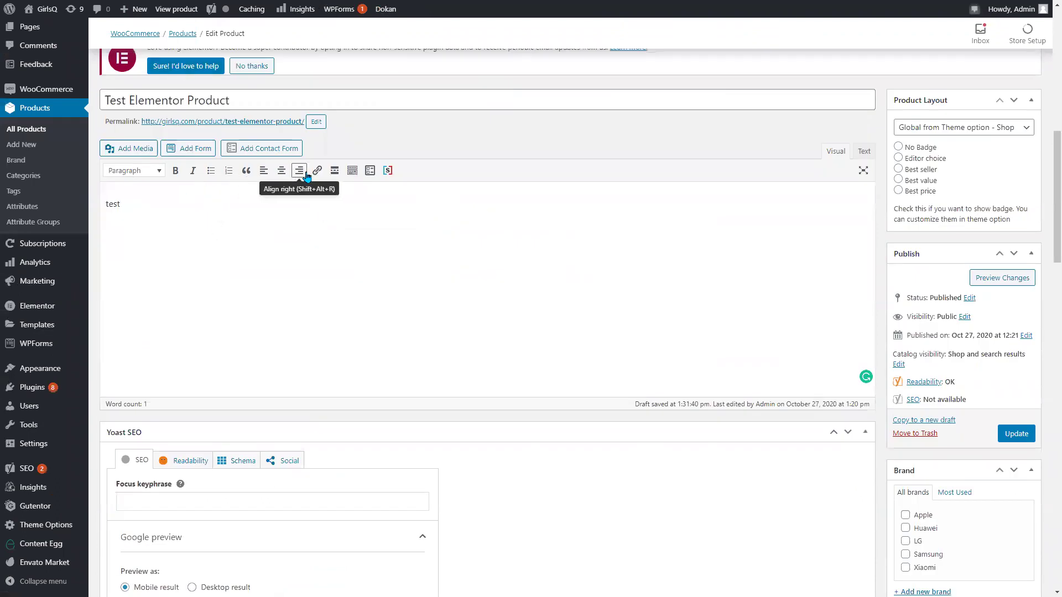
scroll(327, 191, down, 10)
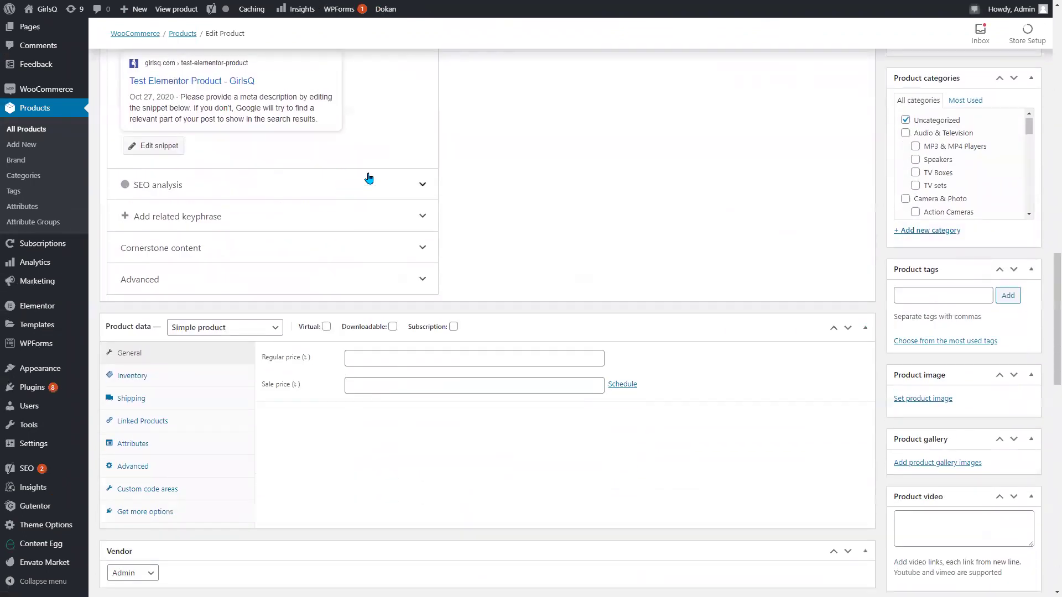
scroll(367, 178, up, 15)
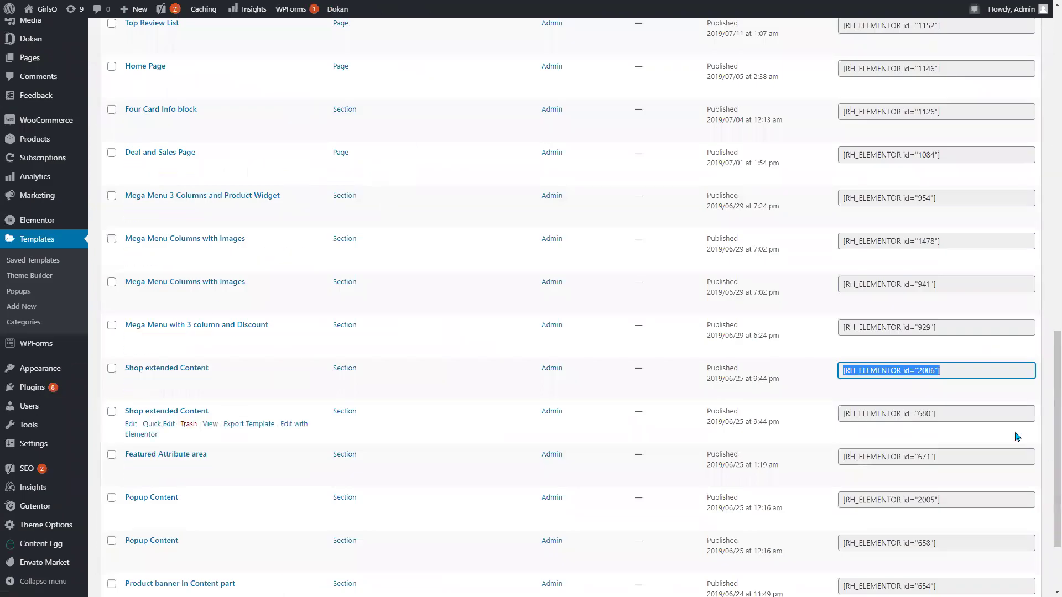
- Copy the Shop extended Content shortcode [RH_ELEMENTOR id="2006"] and open the Test Elementor Product's custom code areas
right_click(940, 371)
click(945, 387)
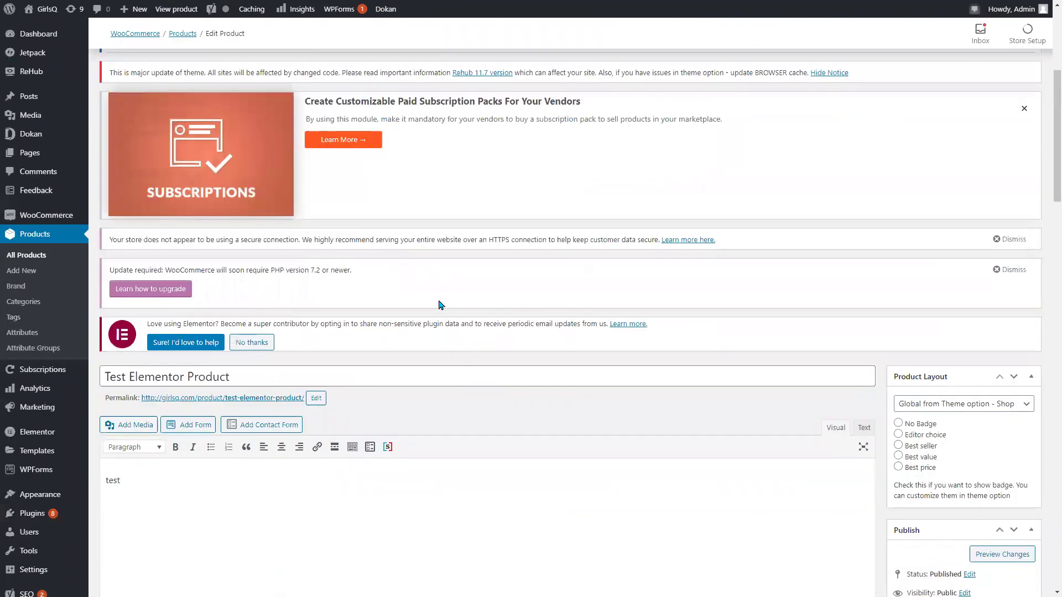
scroll(441, 305, down, 15)
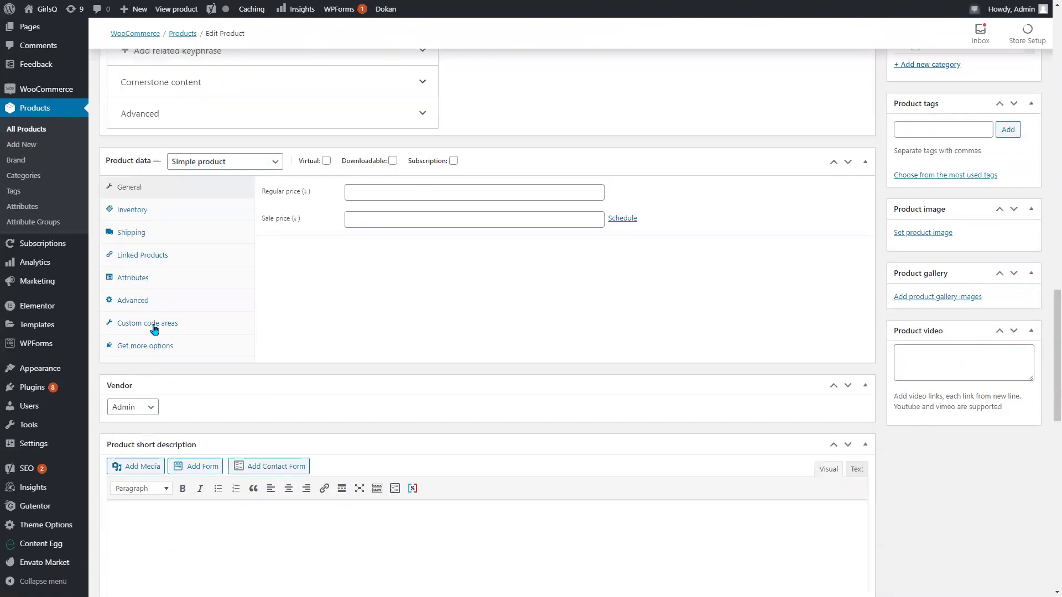
click(155, 328)
- View the published Test Elementor Product page and examine its layout from the title down through the related products
scroll(410, 294, up, 3)
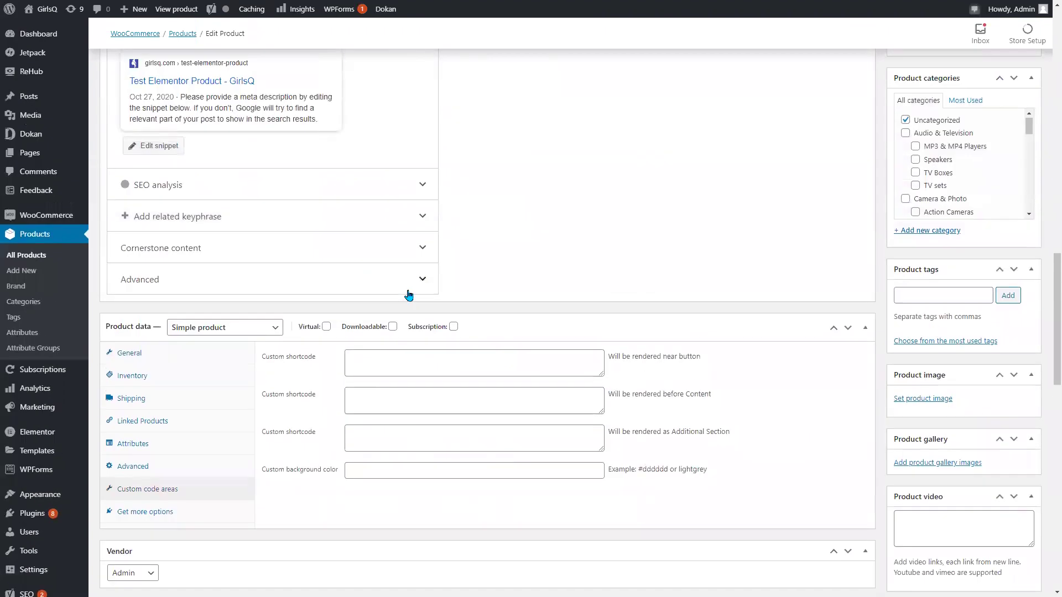
scroll(431, 375, up, 15)
scroll(205, 304, down, 5)
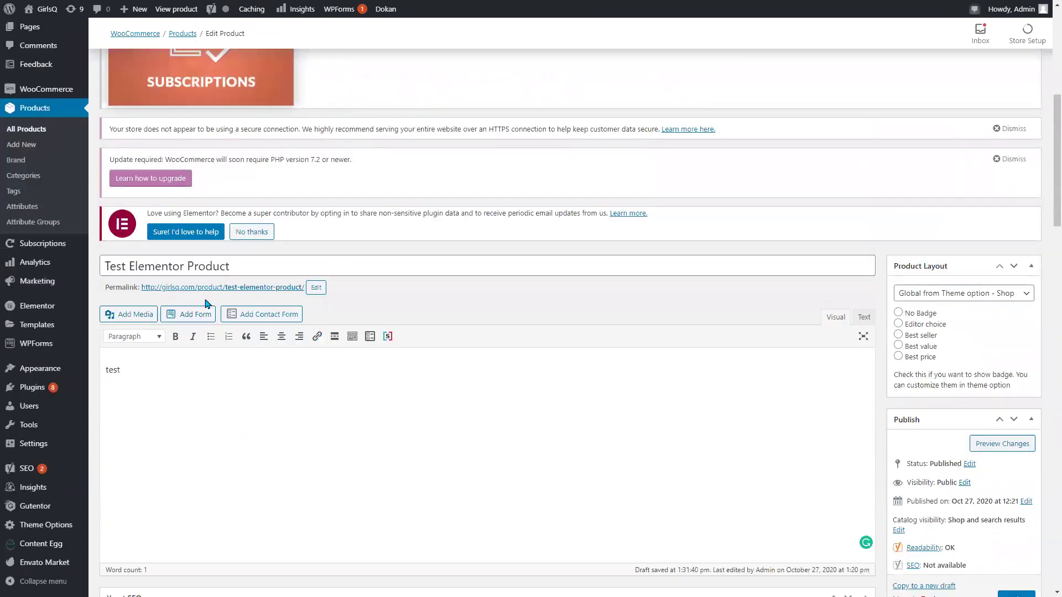
click(173, 288)
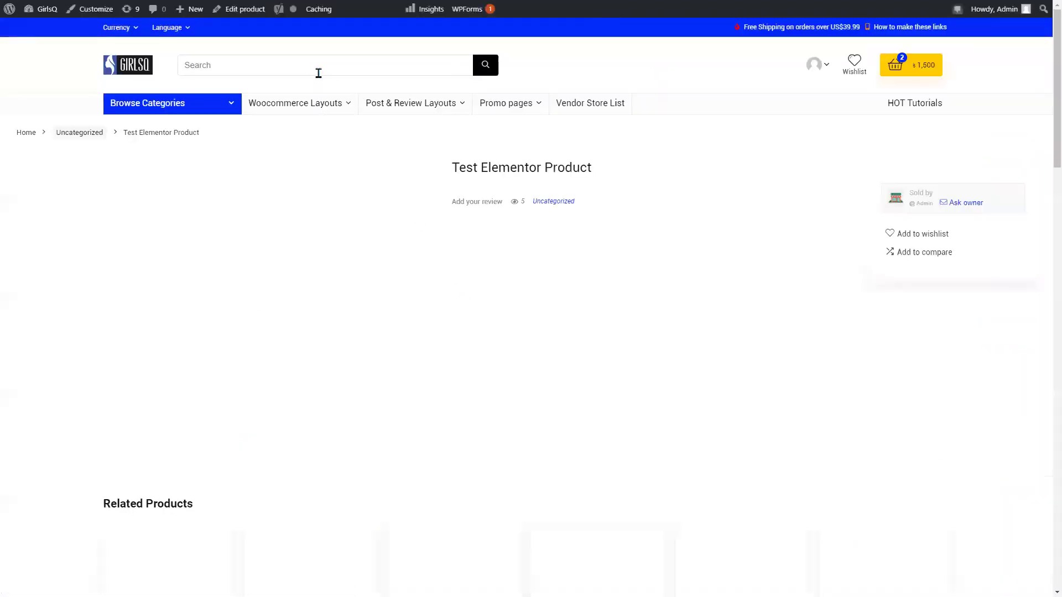
drag(449, 167, 554, 184)
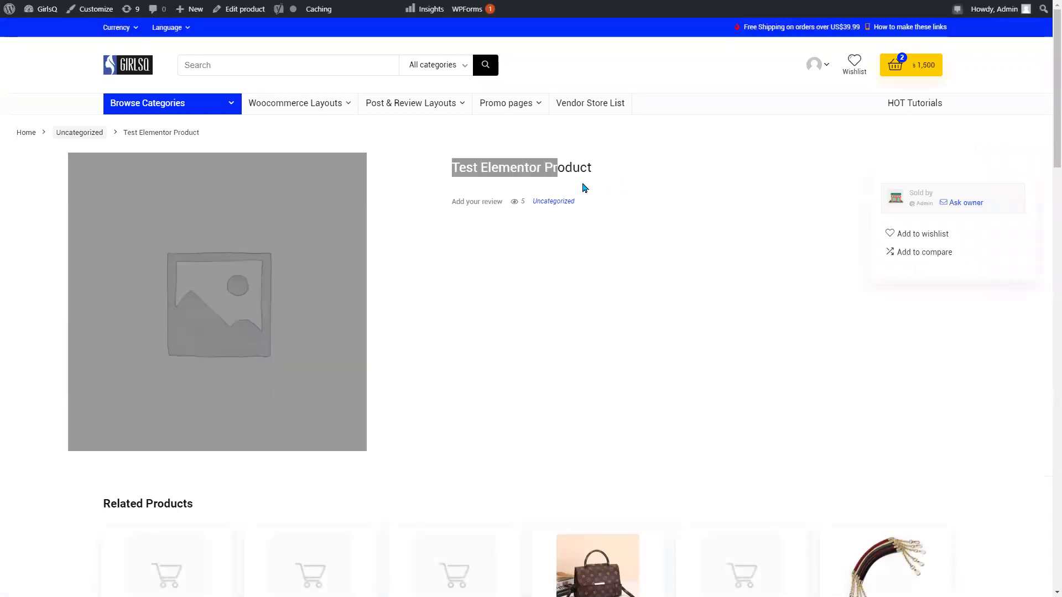
scroll(429, 208, down, 9)
scroll(160, 123, up, 8)
scroll(830, 124, up, 1)
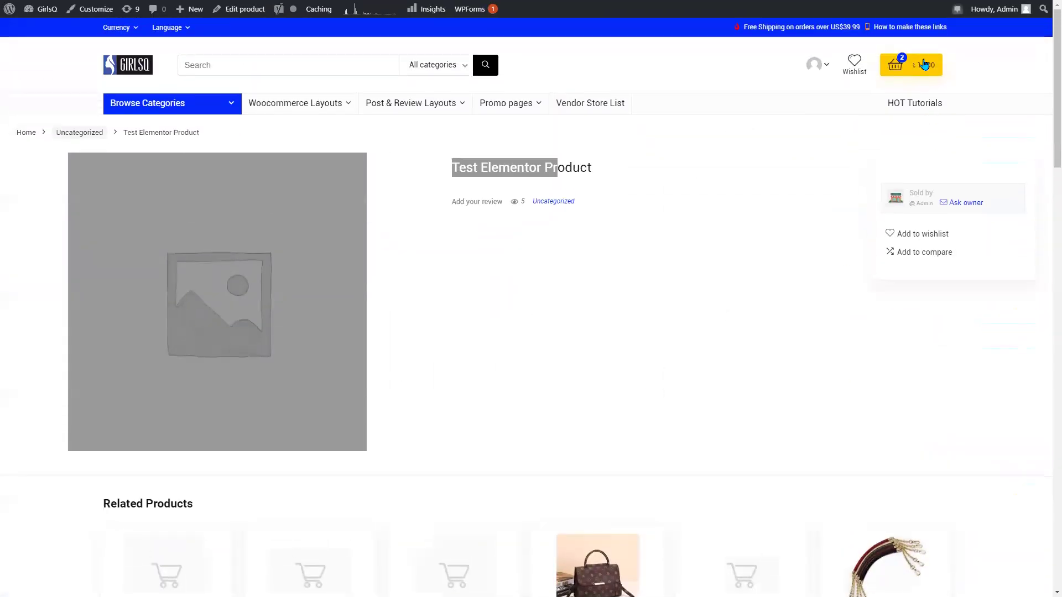
scroll(791, 116, down, 6)
scroll(796, 197, down, 10)
scroll(818, 192, up, 11)
scroll(835, 163, up, 5)
- Reopen the Test Elementor Product for editing and paste [RH_ELEMENTOR id="2006"] as the custom shortcode rendered as Additional Section
click(230, 10)
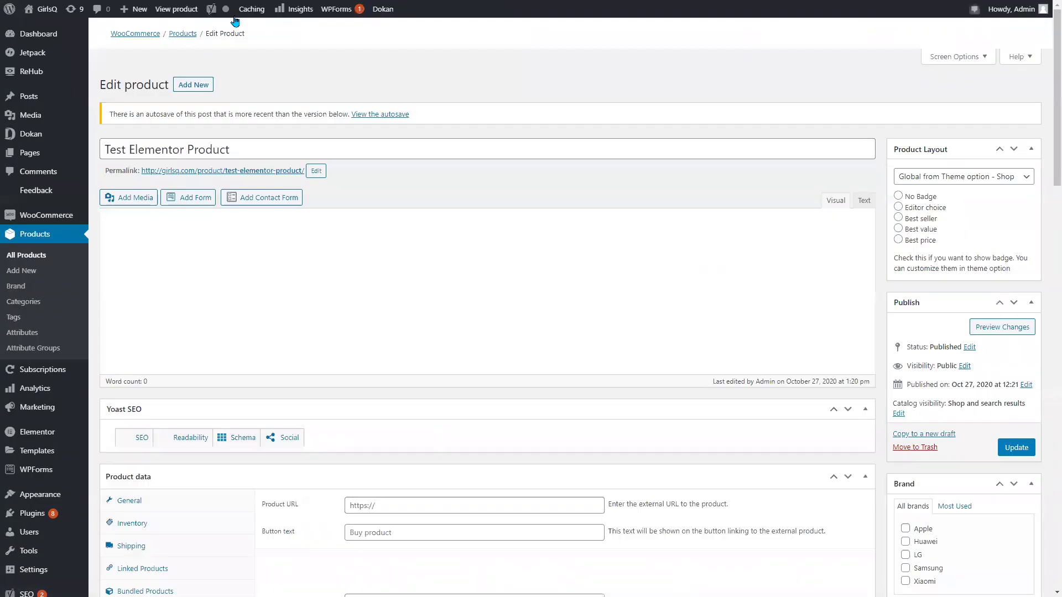
scroll(201, 334, down, 5)
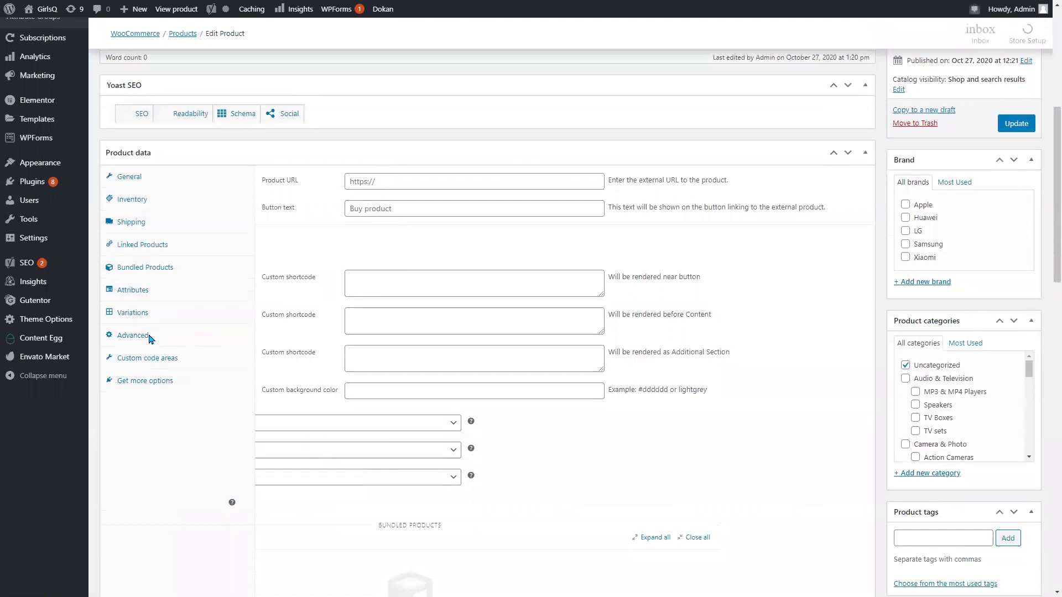
scroll(157, 332, up, 5)
scroll(164, 324, down, 10)
scroll(161, 321, up, 2)
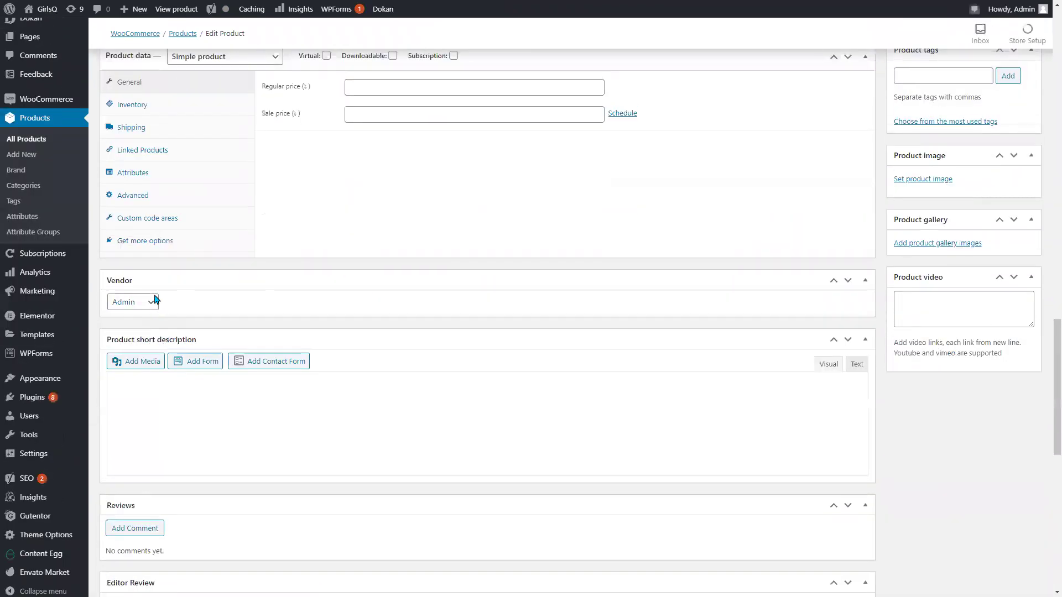
click(155, 313)
click(368, 265)
key(ctrl+v)
scroll(862, 284, up, 7)
scroll(967, 284, down, 1)
scroll(984, 388, up, 10)
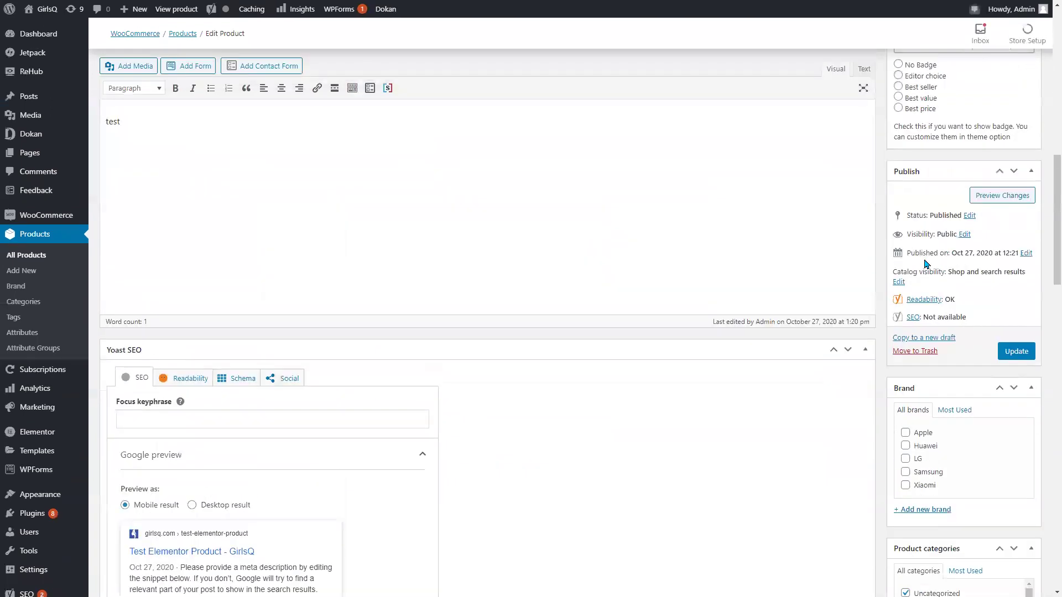
- Update the Test Elementor Product and open its published page
click(1015, 516)
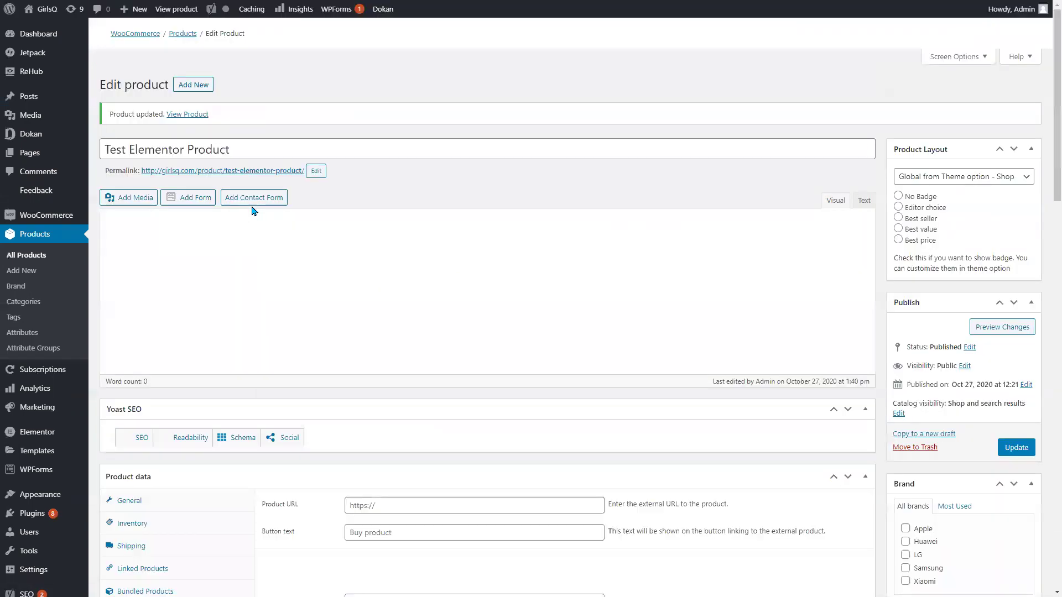
click(248, 172)
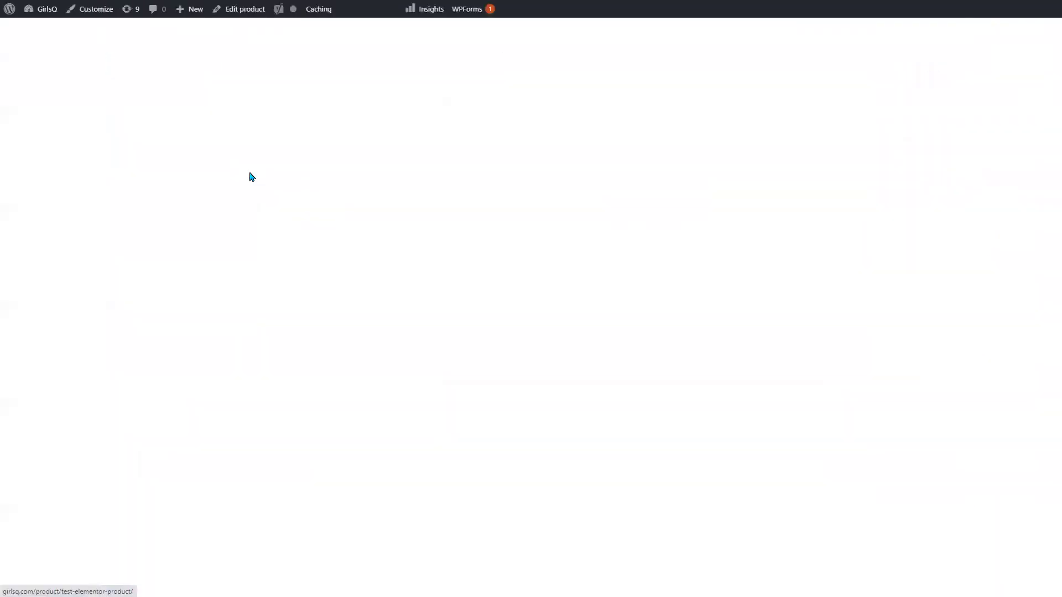
- Examine the Elementor template content on the Test Elementor Product page, from the product header down through the Creative charts and feature sections
scroll(471, 166, down, 5)
scroll(470, 166, down, 3)
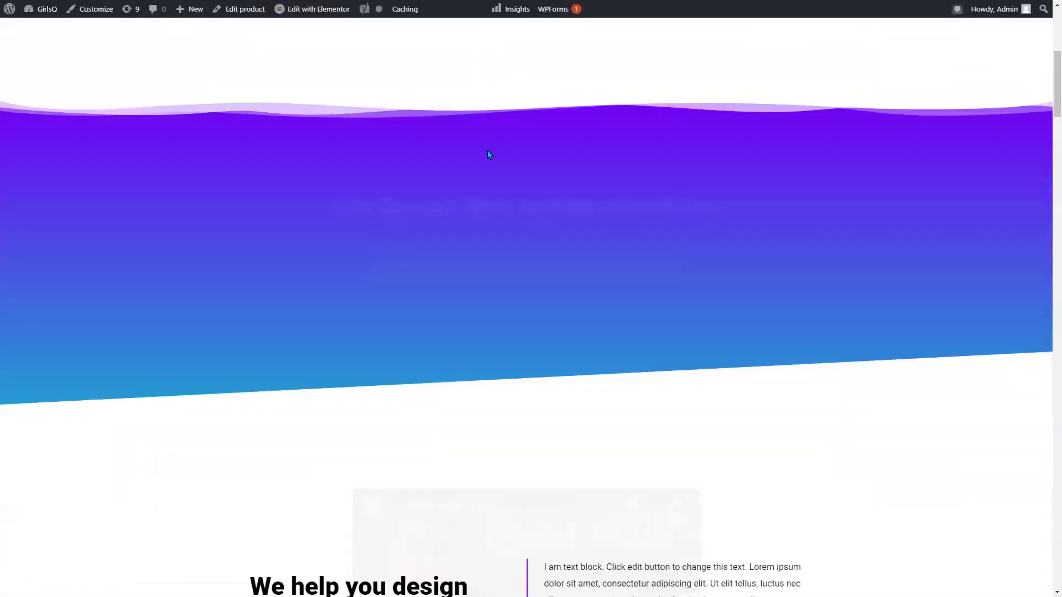
scroll(451, 317, down, 3)
scroll(451, 316, down, 15)
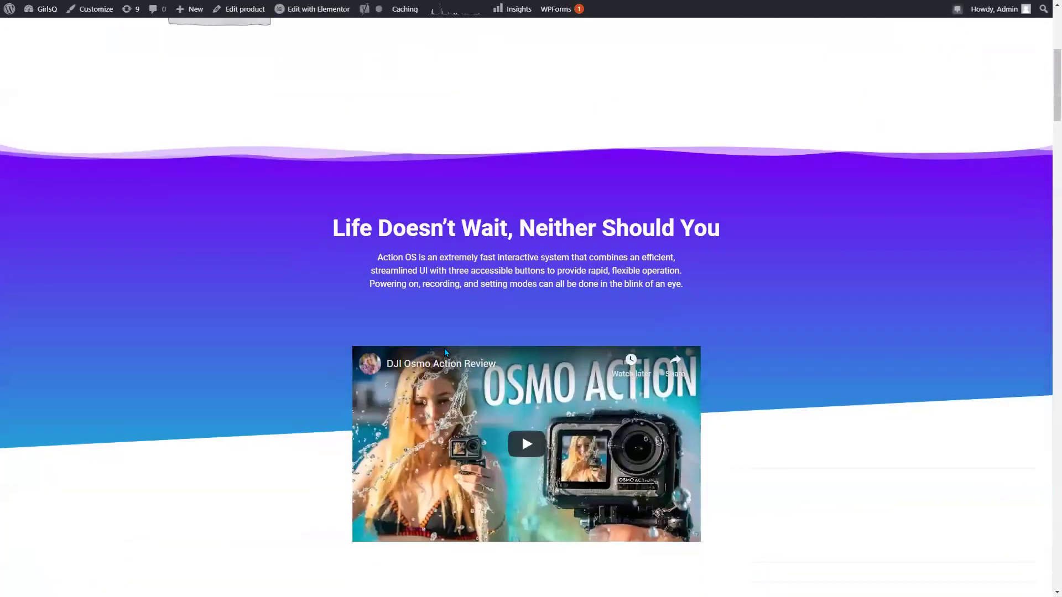
scroll(457, 310, down, 15)
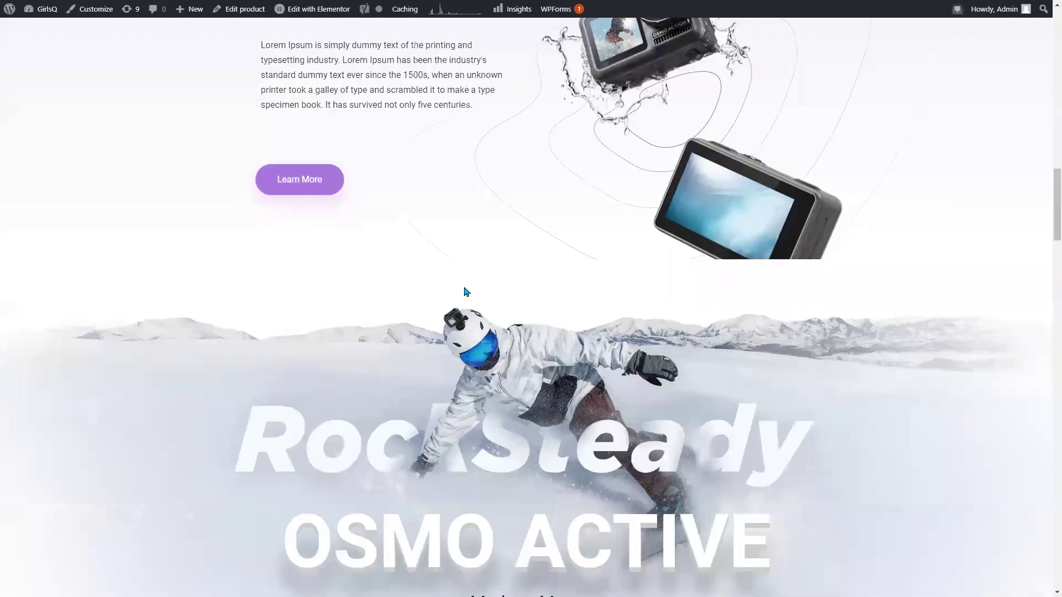
scroll(489, 299, down, 10)
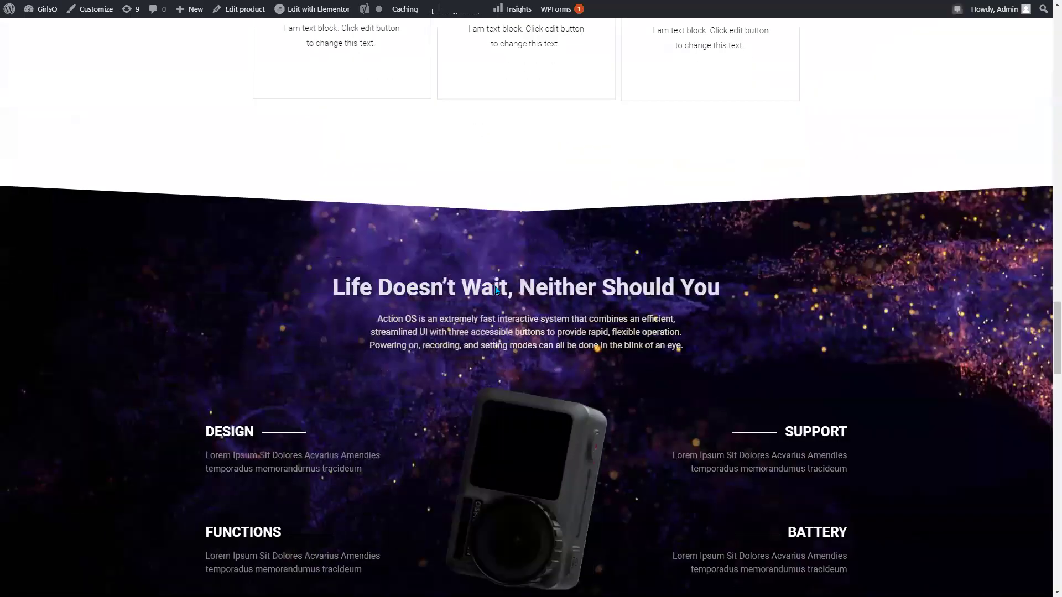
scroll(498, 287, up, 10)
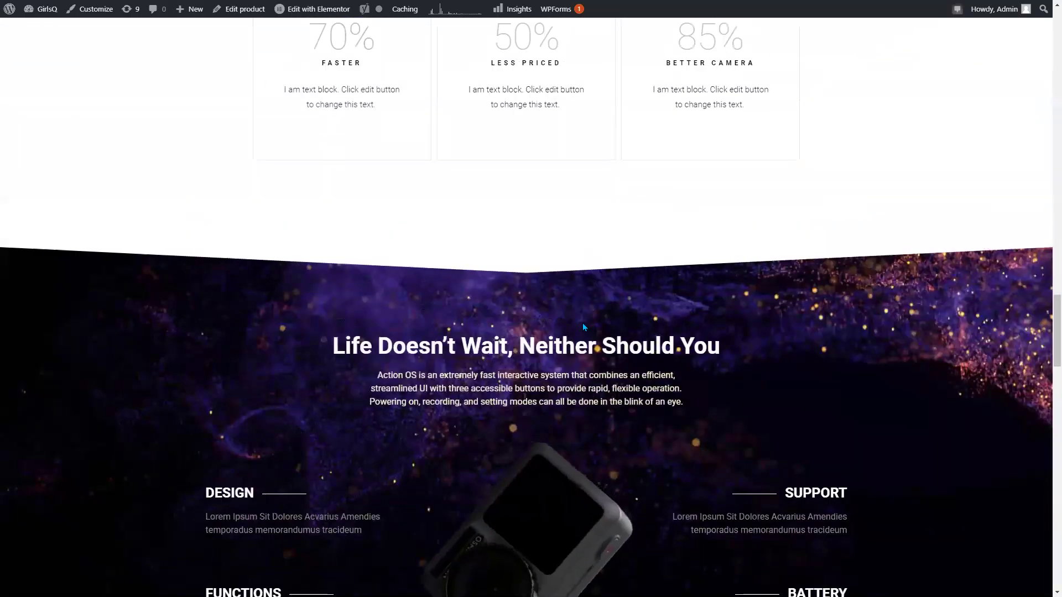
scroll(582, 323, up, 20)
scroll(575, 309, up, 4)
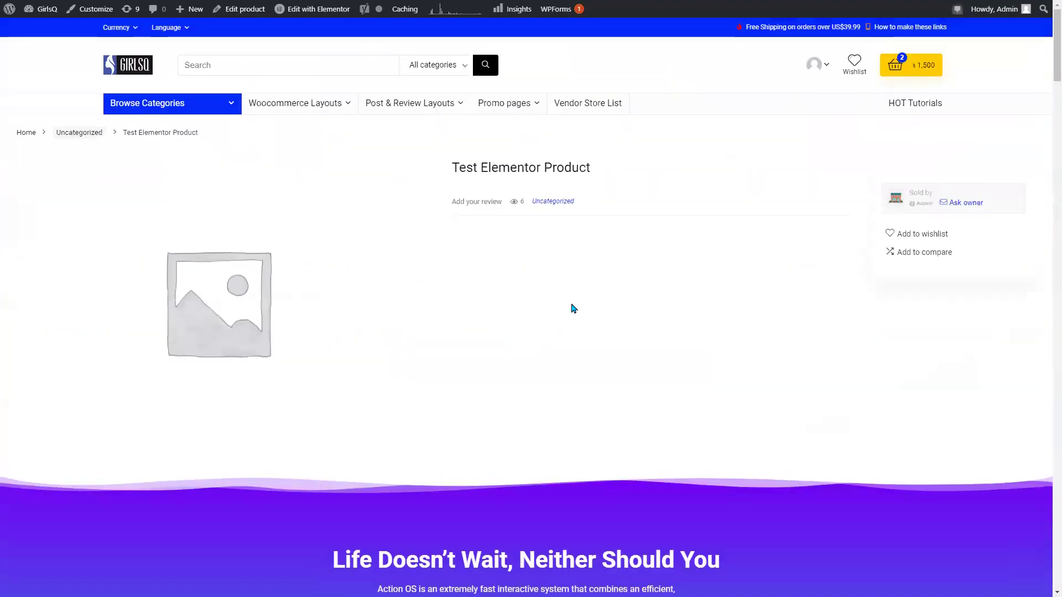
scroll(443, 332, down, 11)
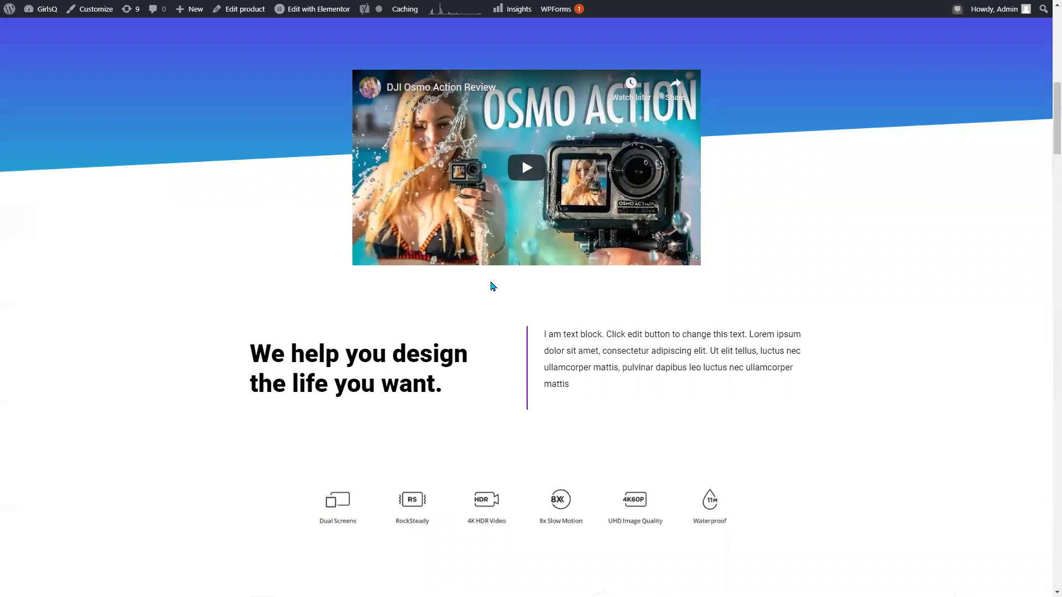
scroll(491, 283, up, 10)
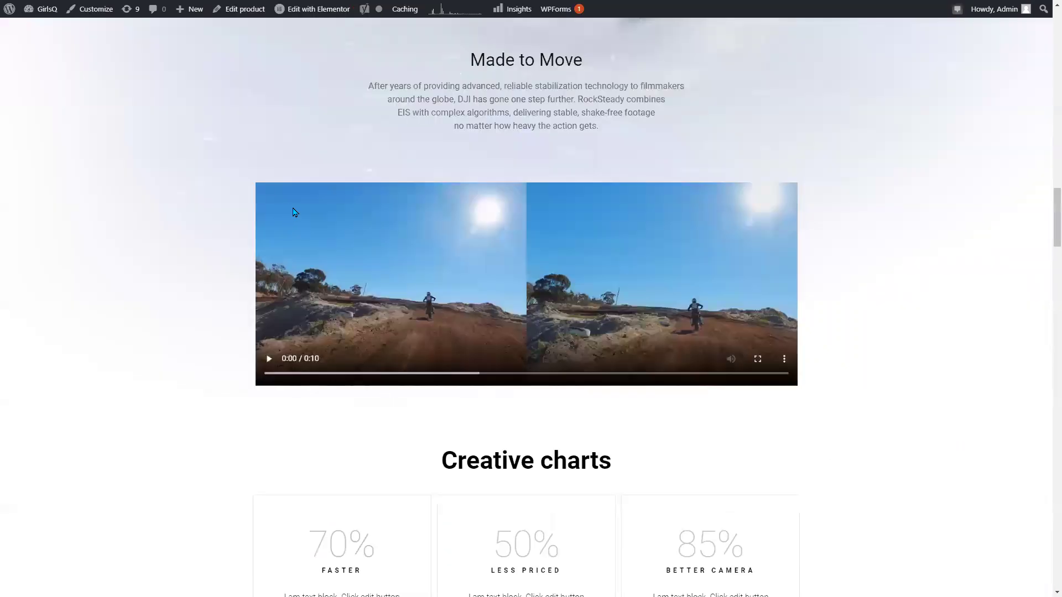
scroll(422, 268, up, 5)
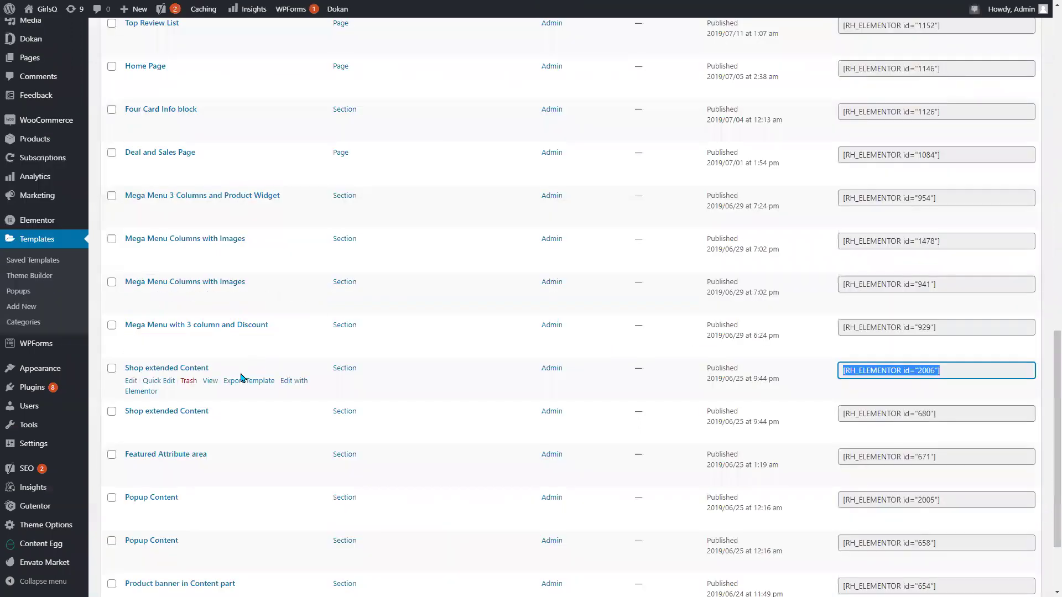
- From the saved templates list, create a new Elementor template of type Section named "Test Section"
scroll(230, 301, up, 15)
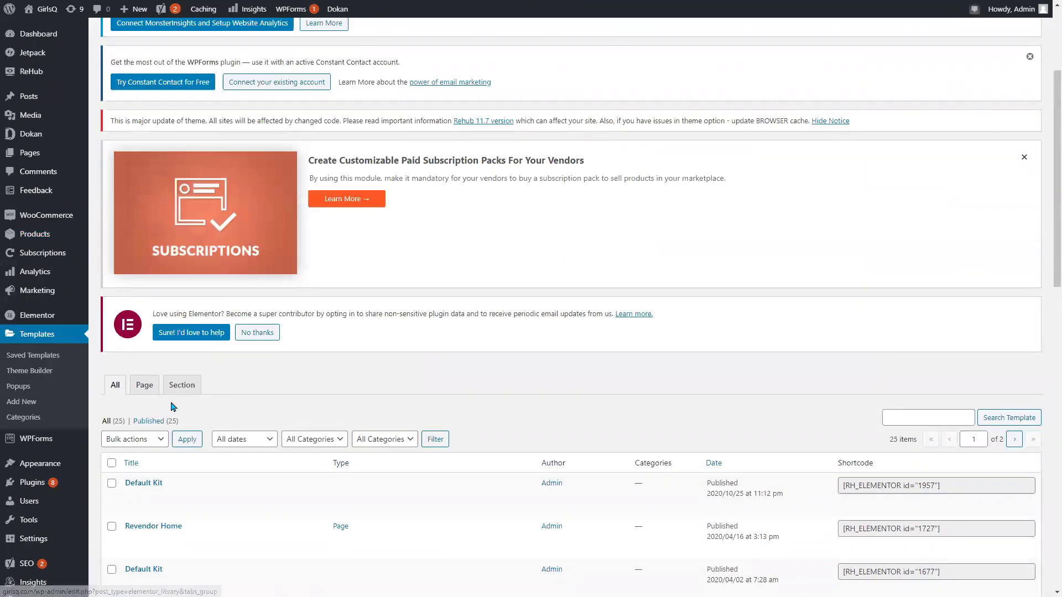
scroll(161, 354, down, 2)
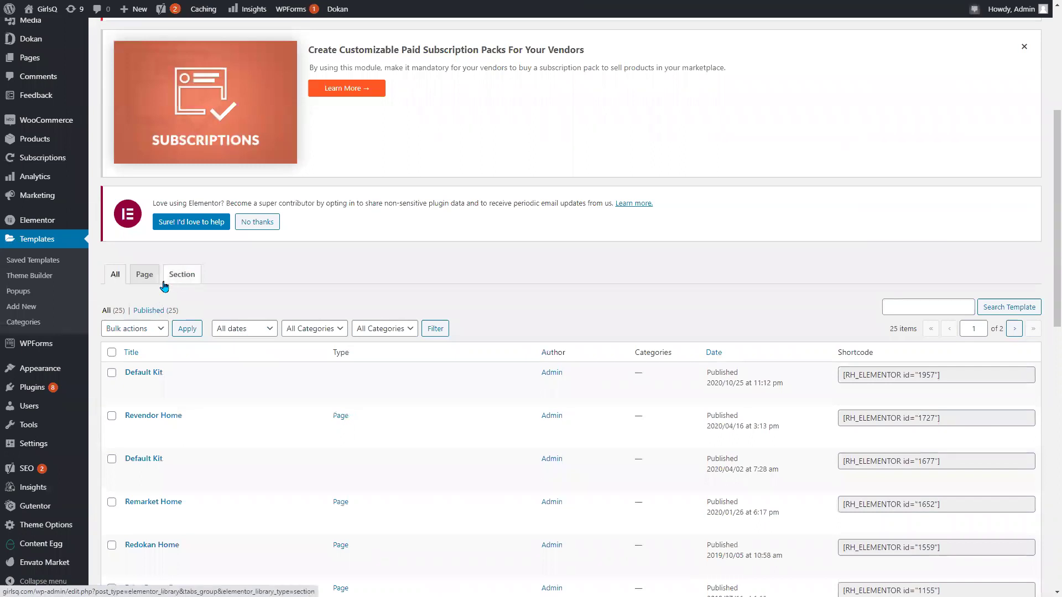
scroll(145, 275, up, 5)
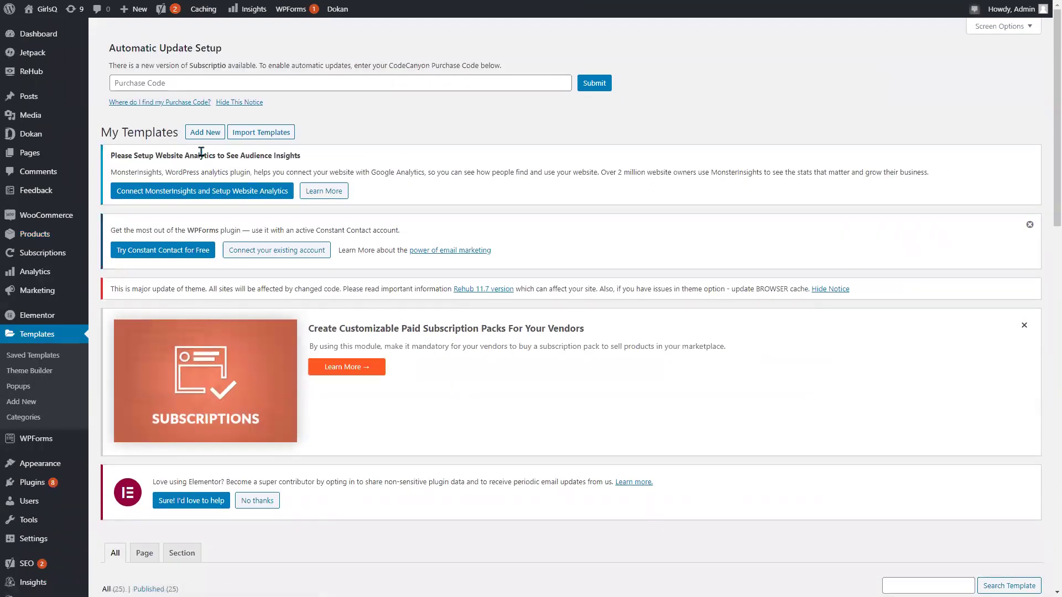
click(204, 134)
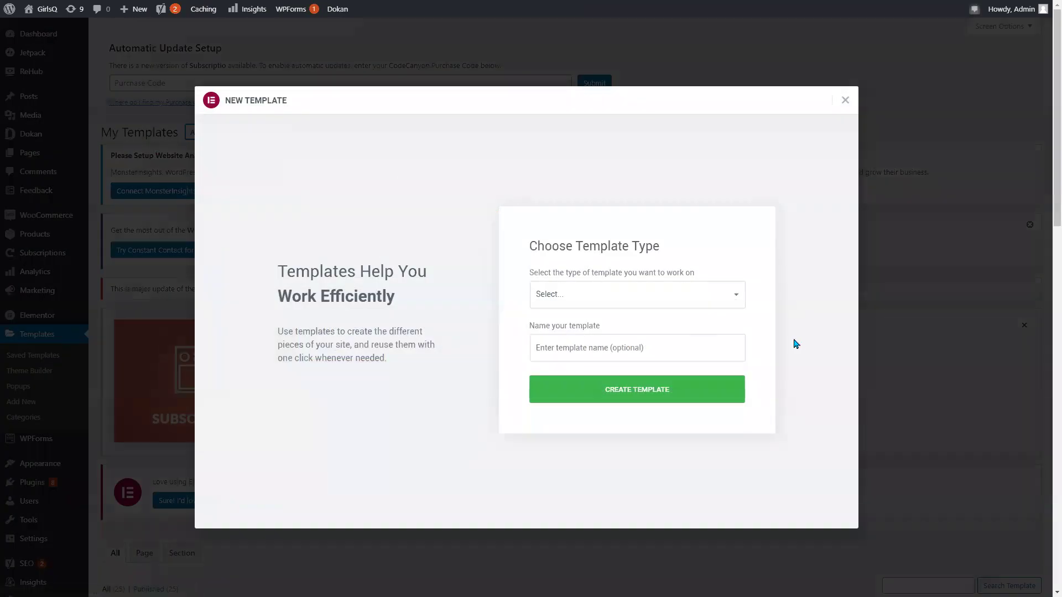
click(610, 299)
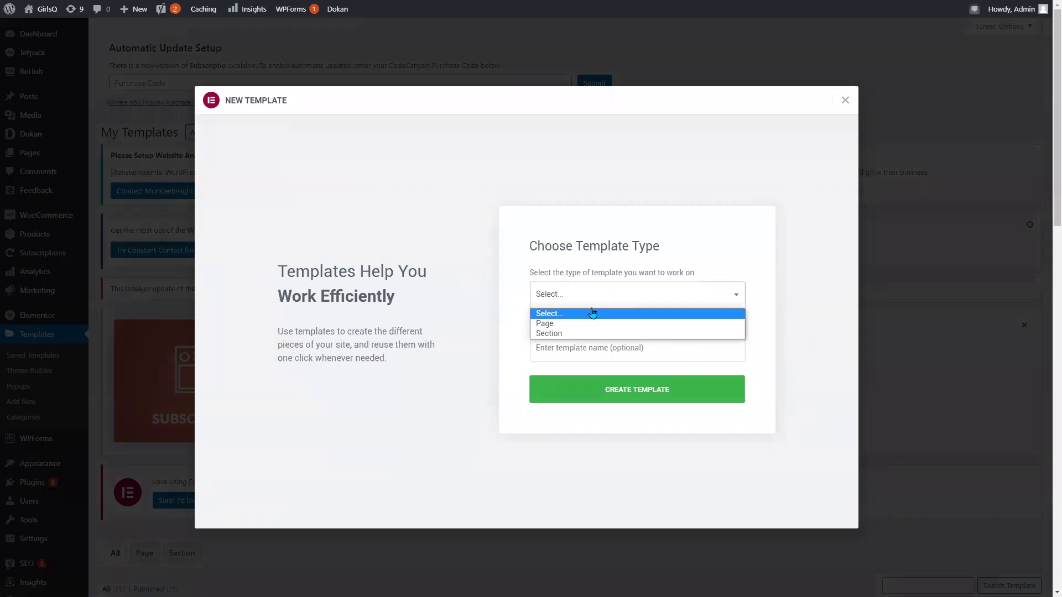
click(567, 334)
click(644, 349)
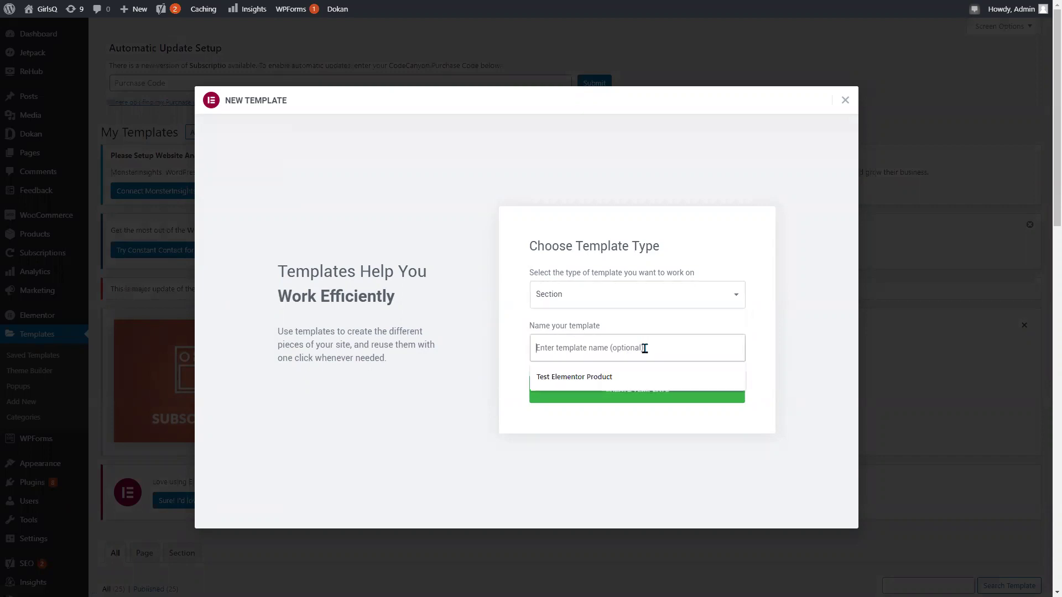
text(Tes)
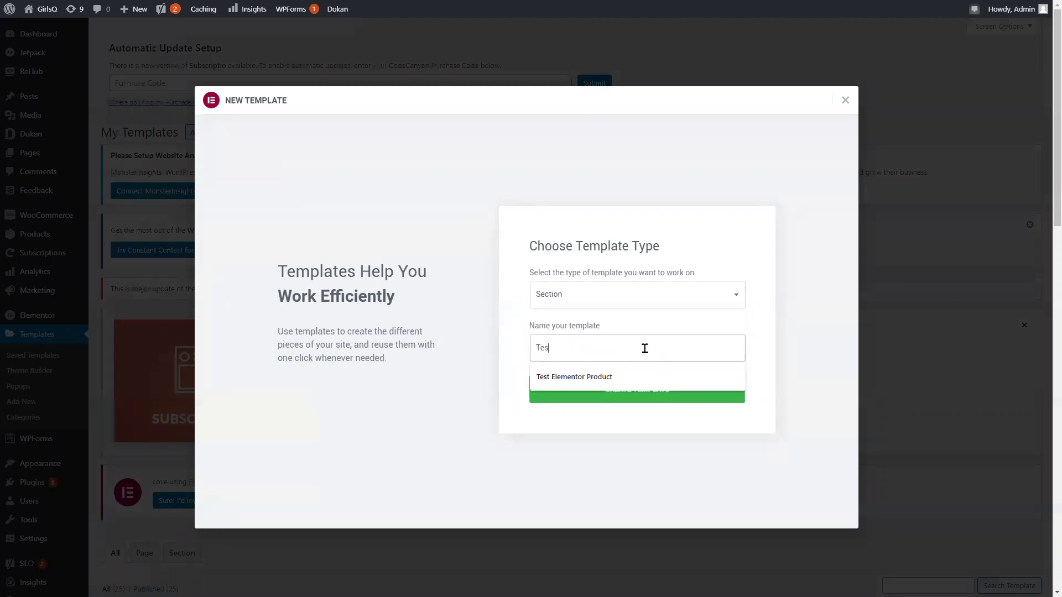
text(t Section)
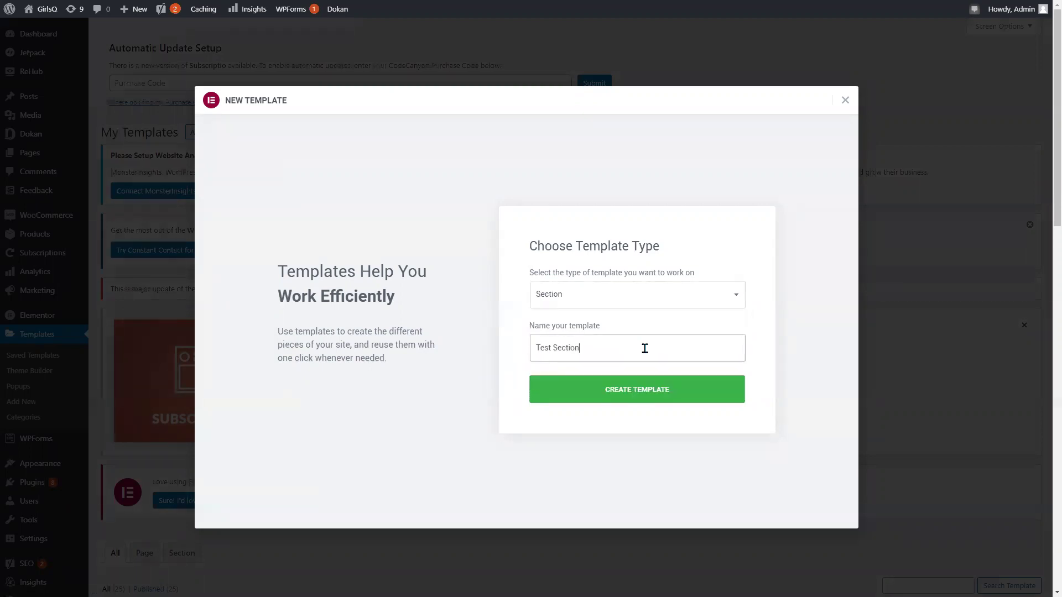
click(680, 394)
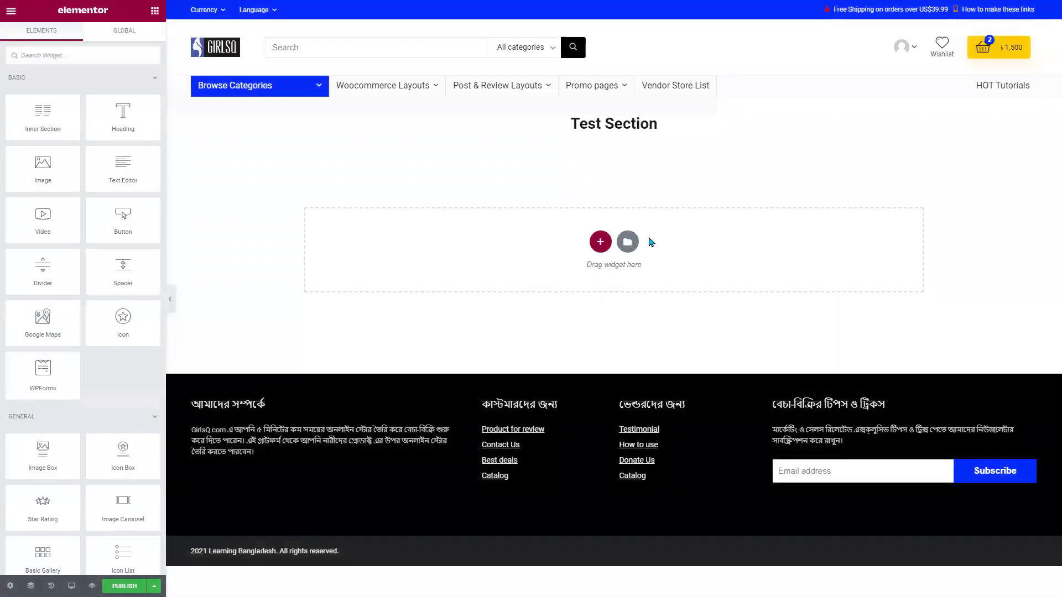
- Add an equal two-column section with an Image widget in the first column and a Video widget in the second
drag(580, 124, 622, 124)
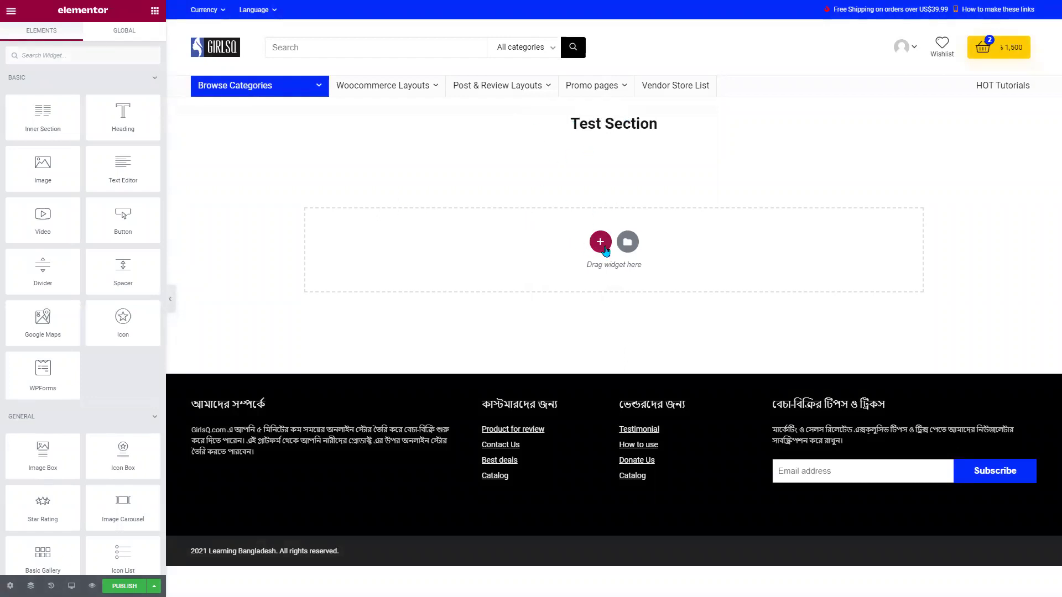
click(600, 242)
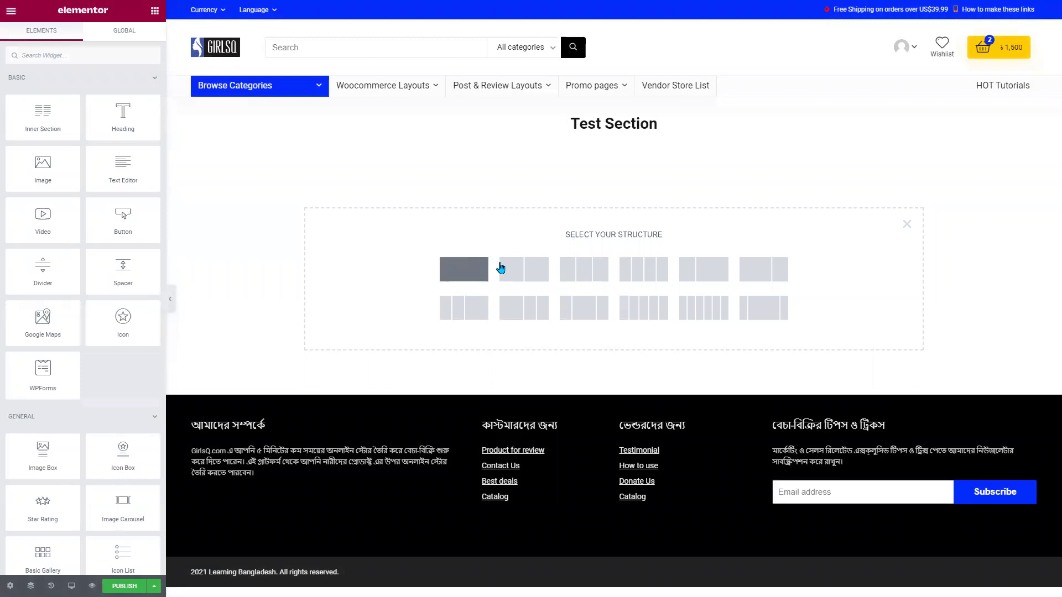
click(523, 269)
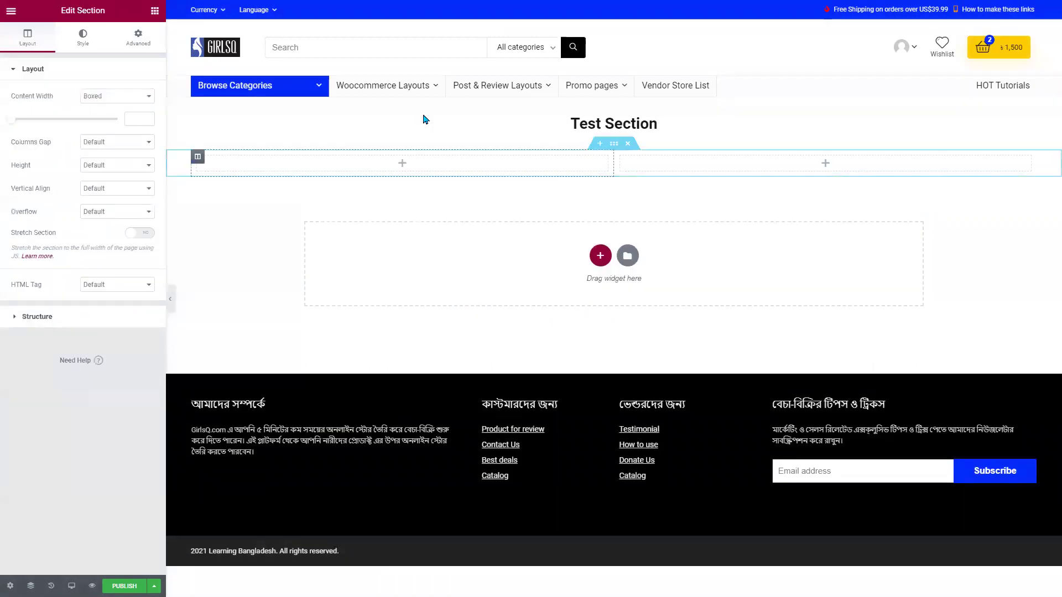
click(338, 170)
drag(41, 166, 376, 179)
click(784, 221)
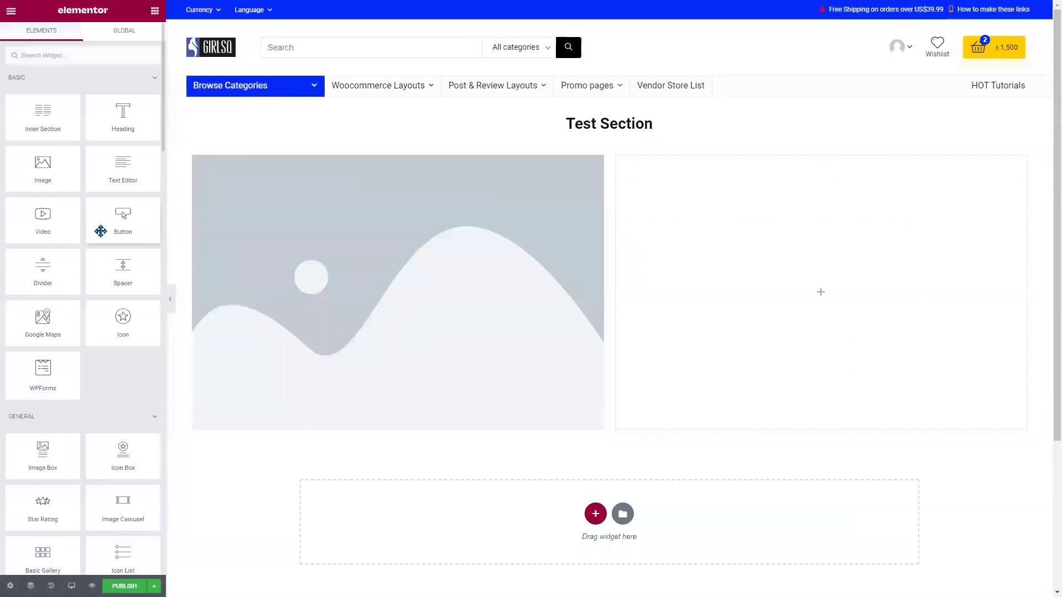
drag(35, 218, 785, 294)
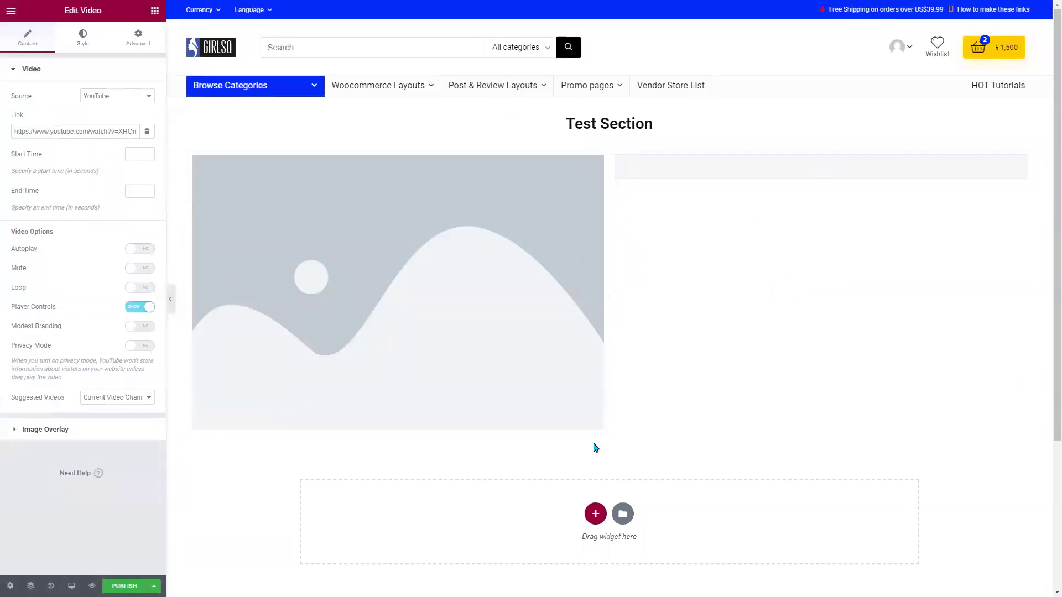
- Insert an equal four-column section above the image and video section
click(595, 147)
click(601, 196)
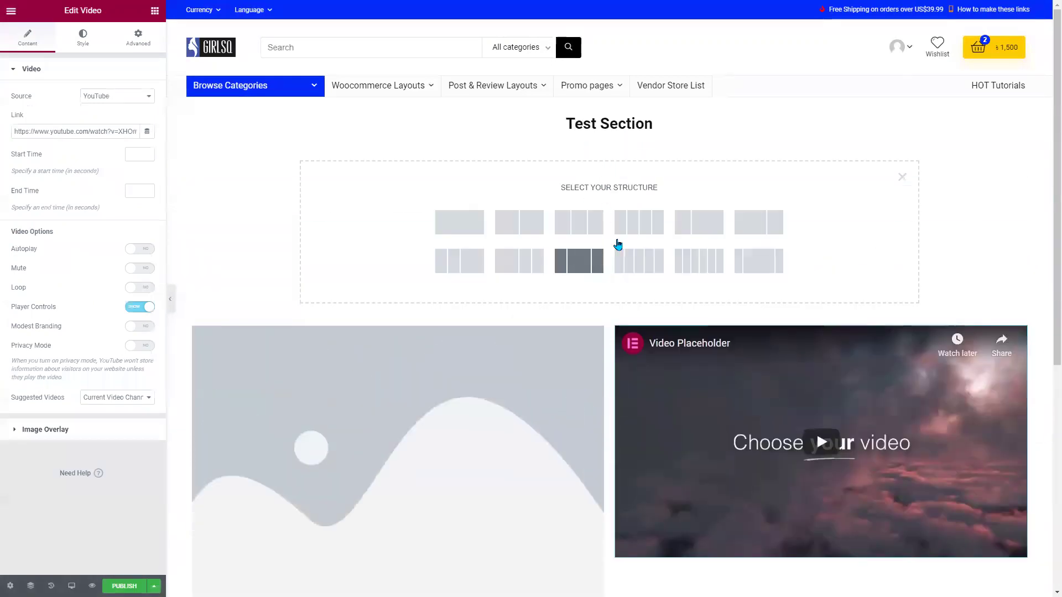
click(637, 228)
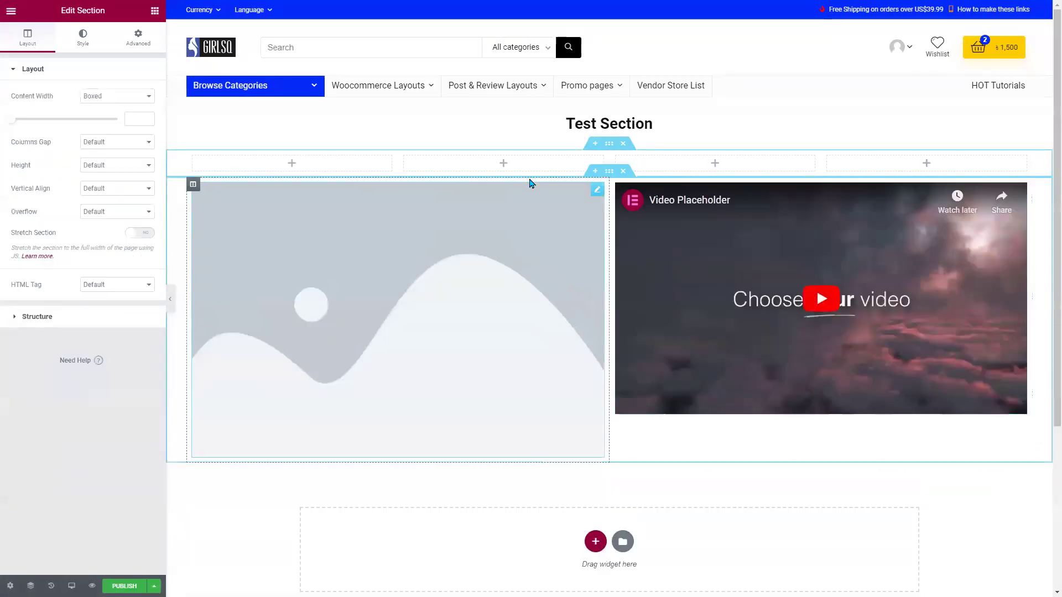
- Fill the first three columns of the four-column section with a Text Editor, a Button and a Google Maps widget
click(285, 171)
drag(124, 166, 309, 169)
click(503, 170)
drag(111, 225, 556, 172)
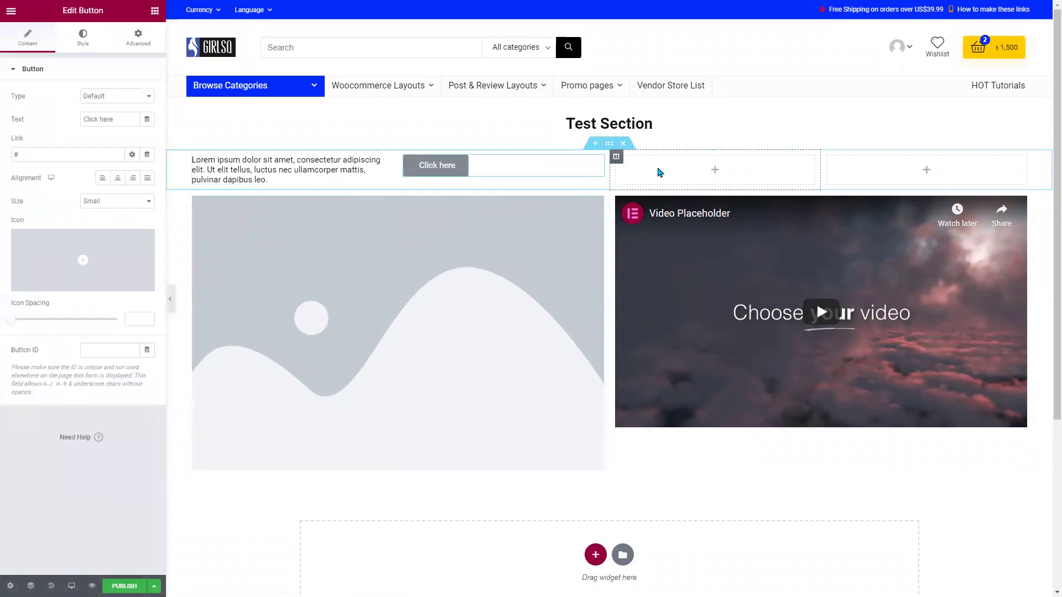
click(715, 170)
scroll(119, 273, down, 2)
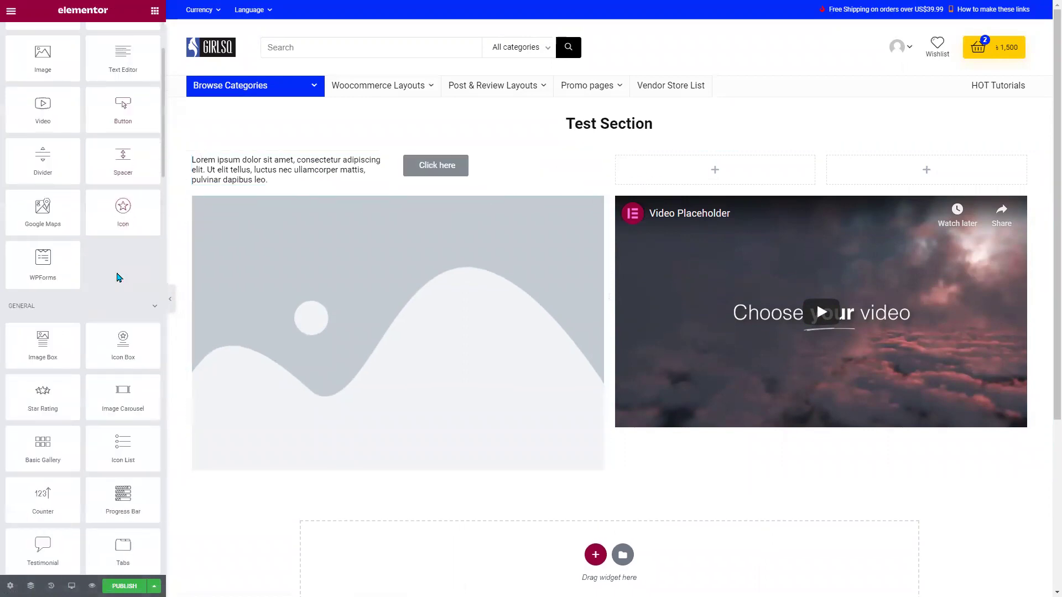
drag(63, 224, 711, 174)
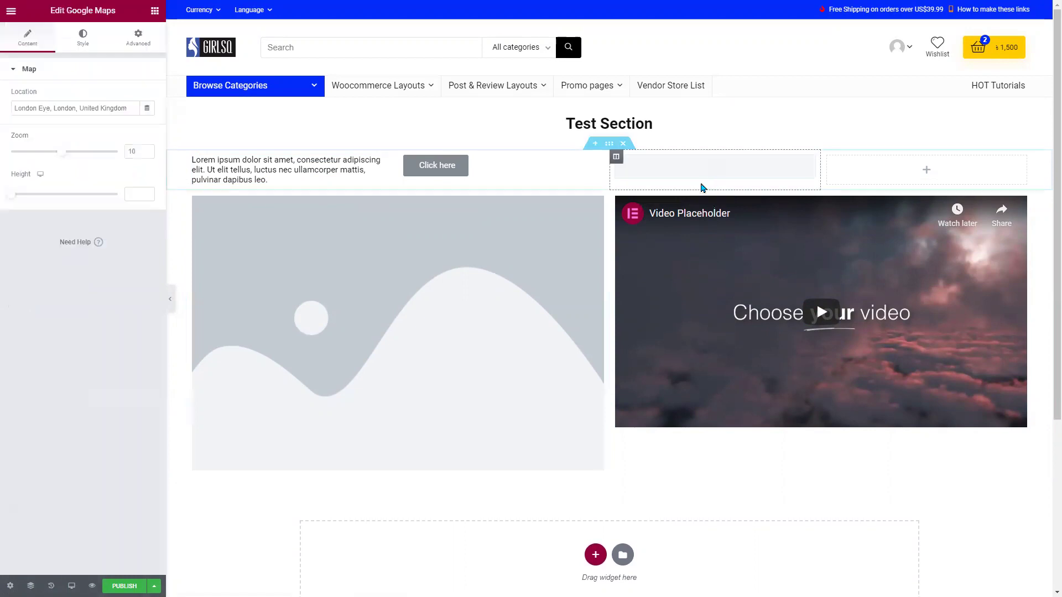
- Look through the available widgets for the empty fourth column, from the basic ones down to the ReHub WOW animations
click(871, 179)
scroll(118, 270, down, 8)
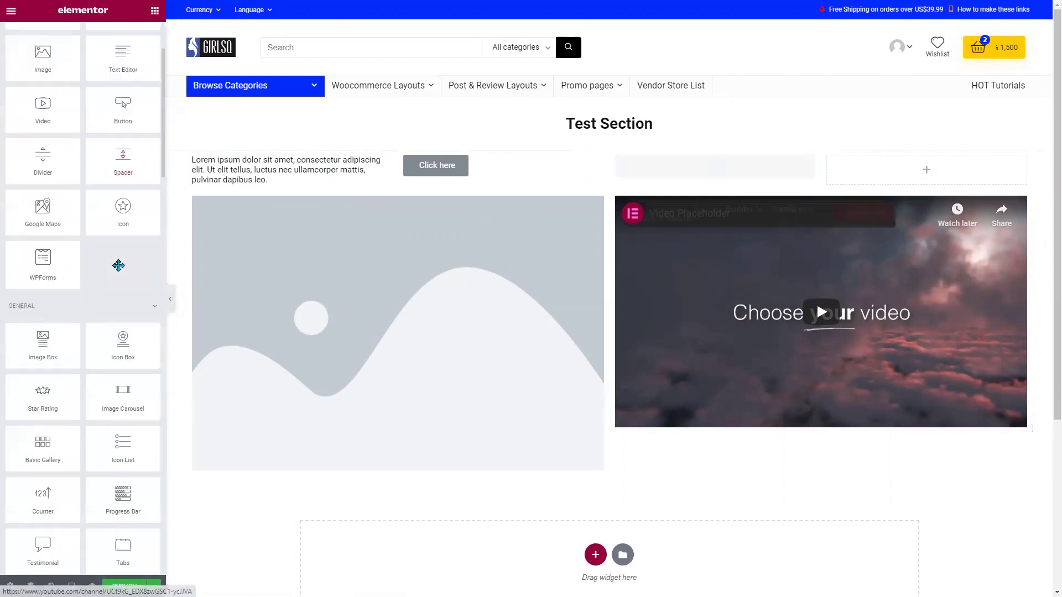
scroll(119, 273, down, 8)
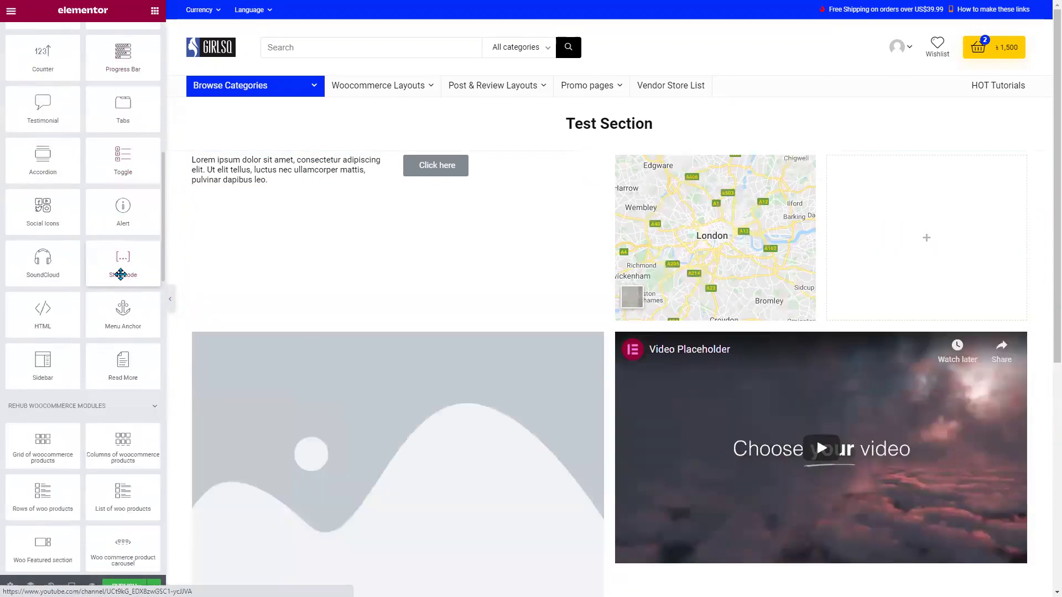
scroll(140, 335, down, 8)
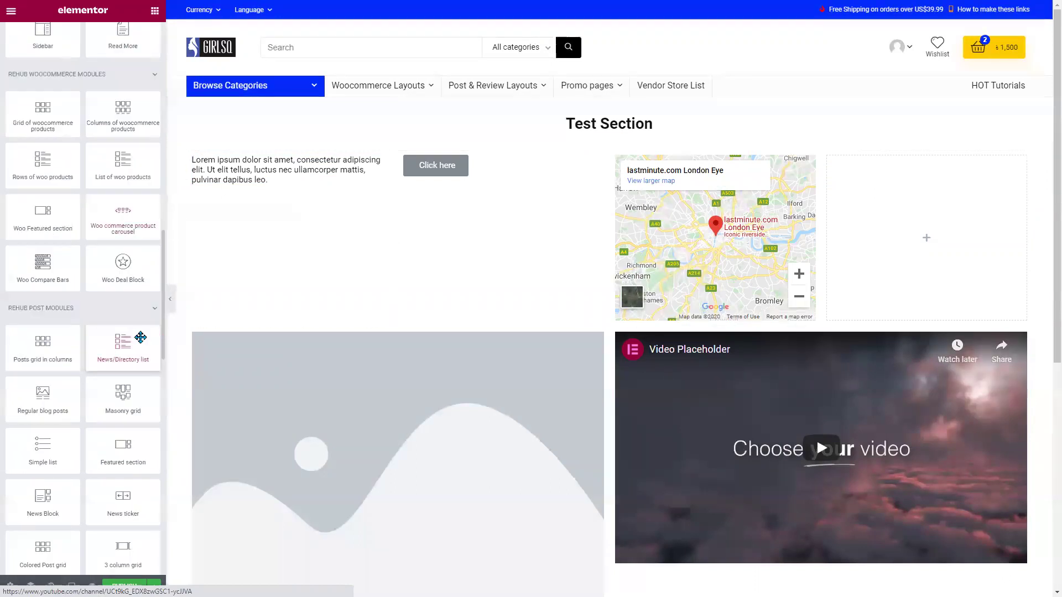
scroll(137, 324, down, 9)
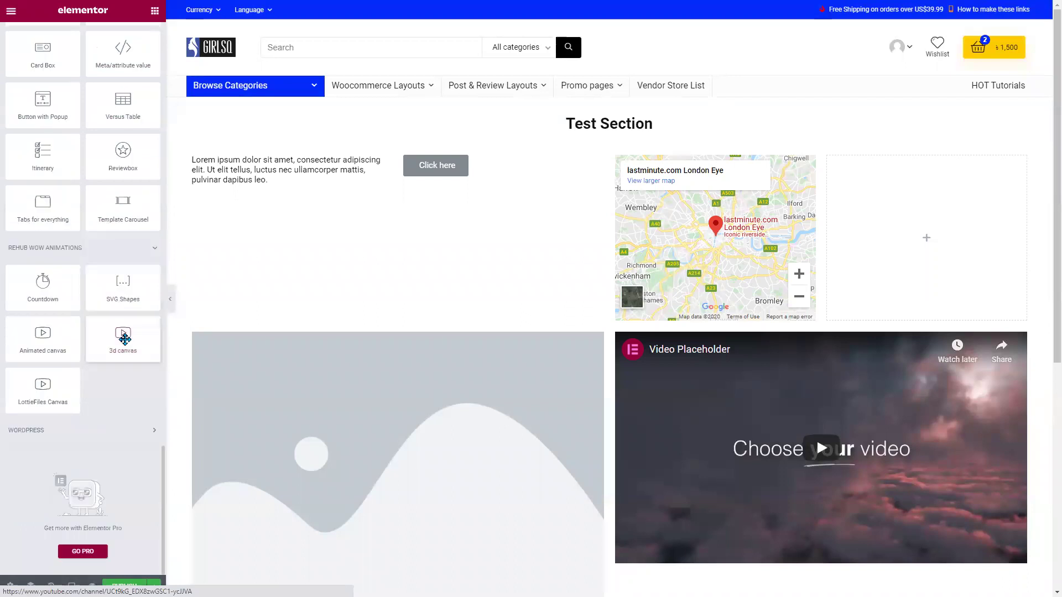
scroll(108, 326, up, 1)
scroll(108, 325, down, 2)
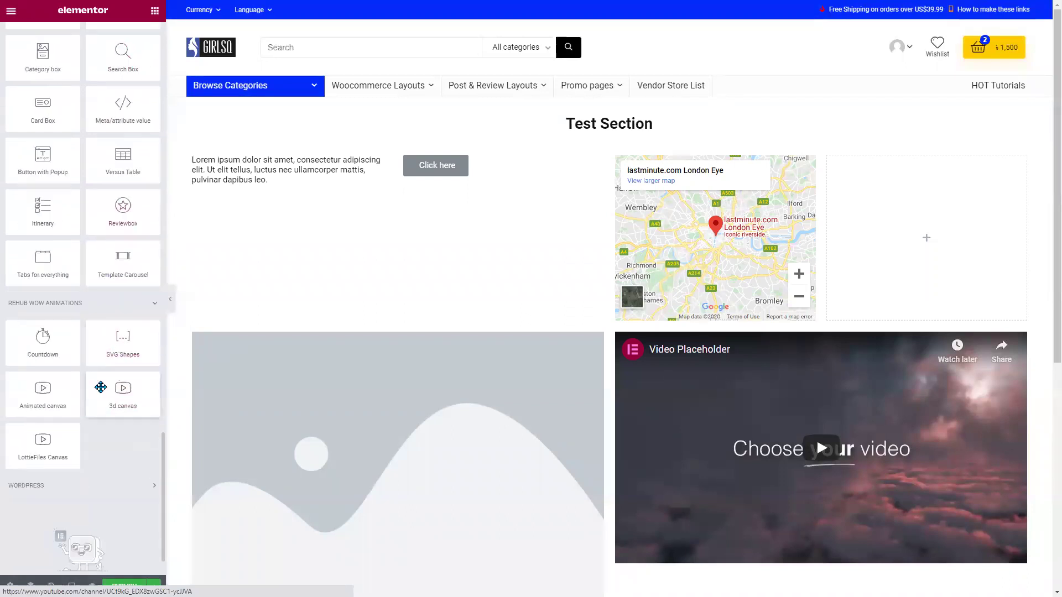
drag(47, 339, 900, 231)
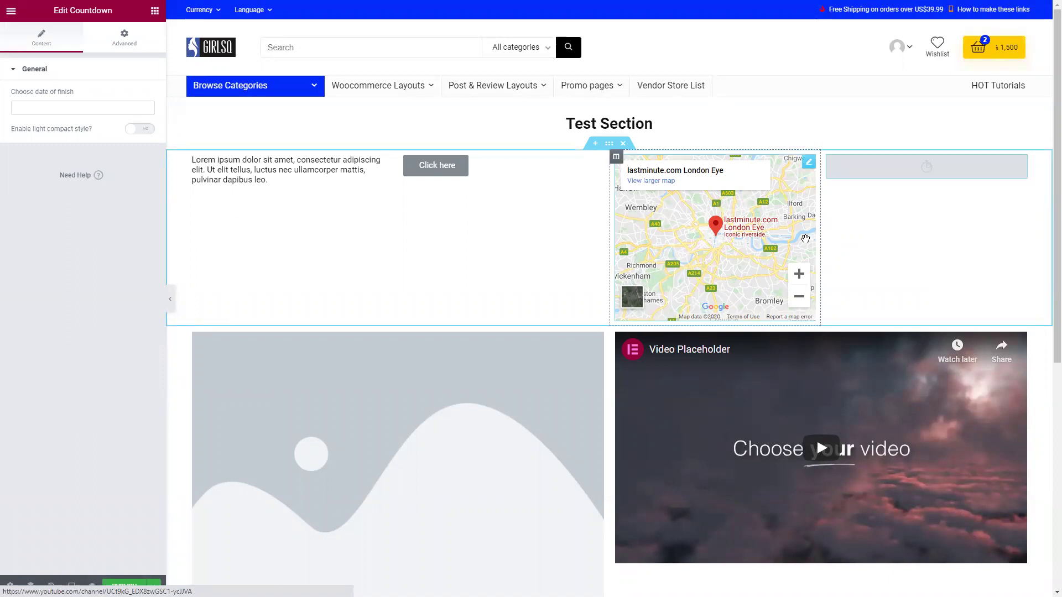
click(81, 108)
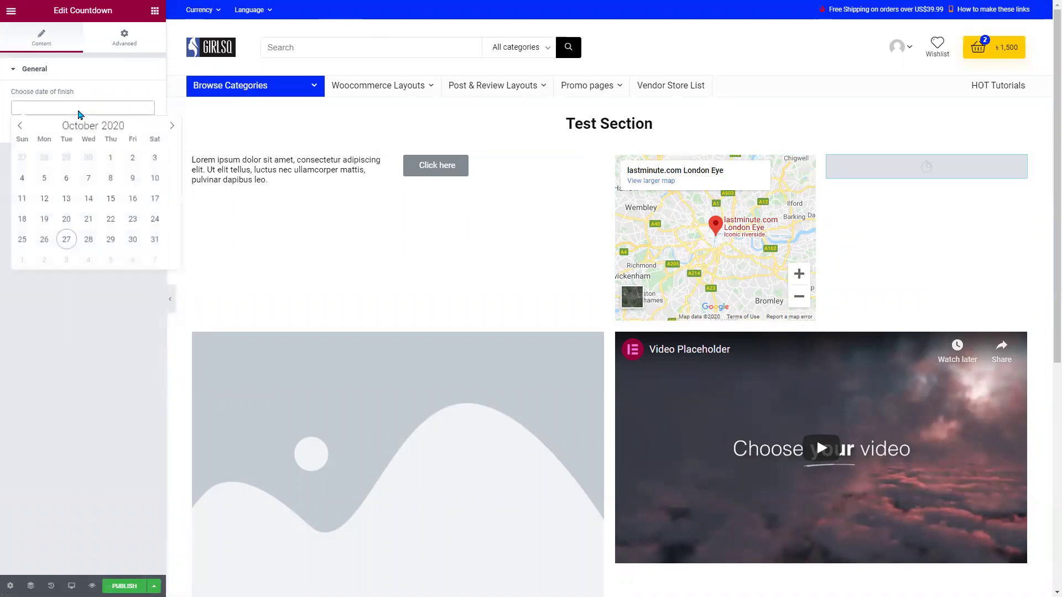
click(154, 241)
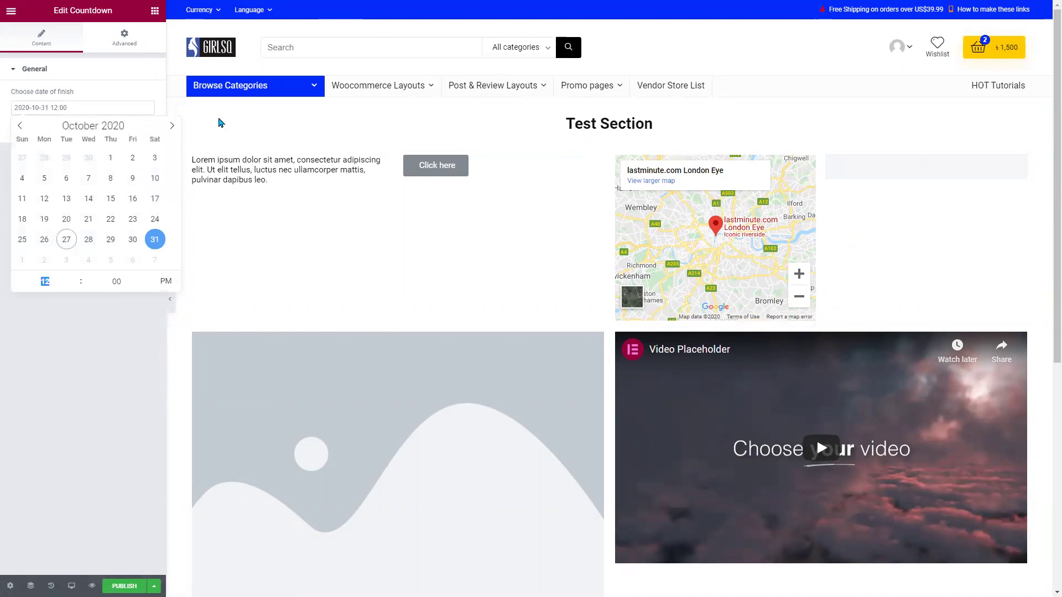
click(234, 131)
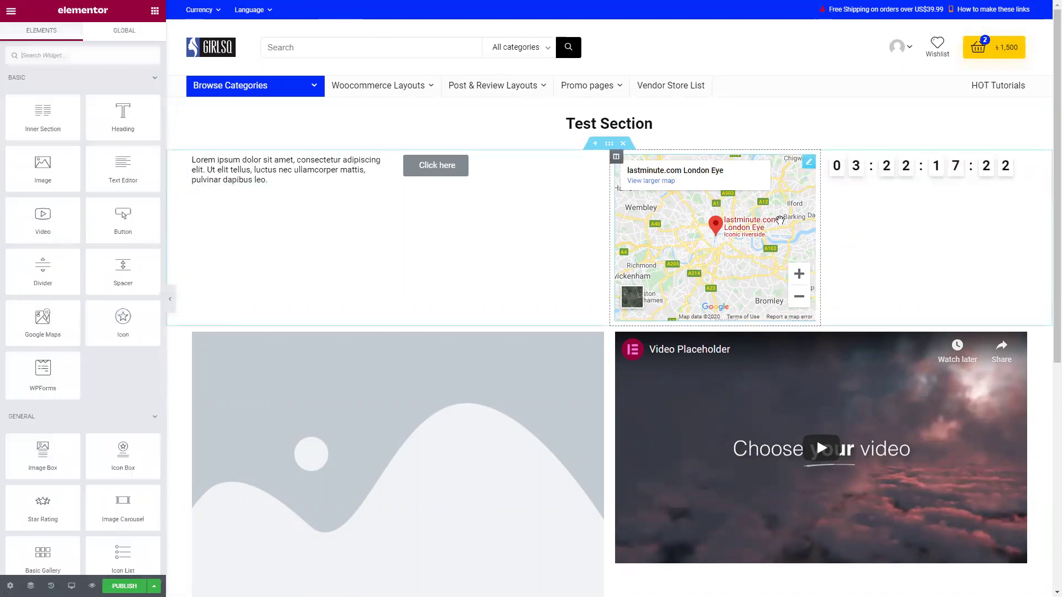
scroll(714, 238, down, 4)
scroll(375, 273, up, 5)
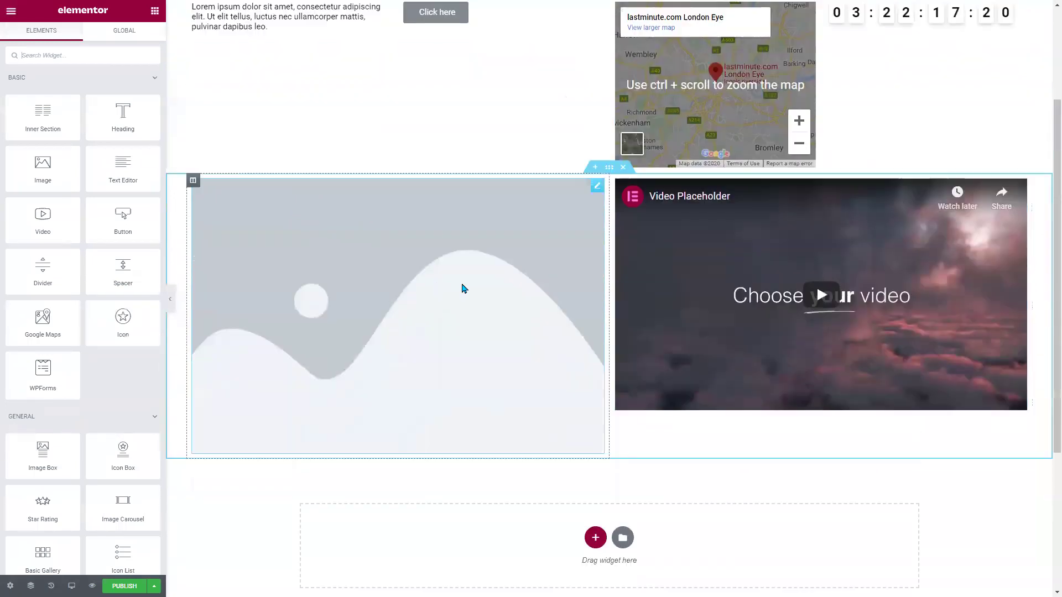
key(ctrl+s)
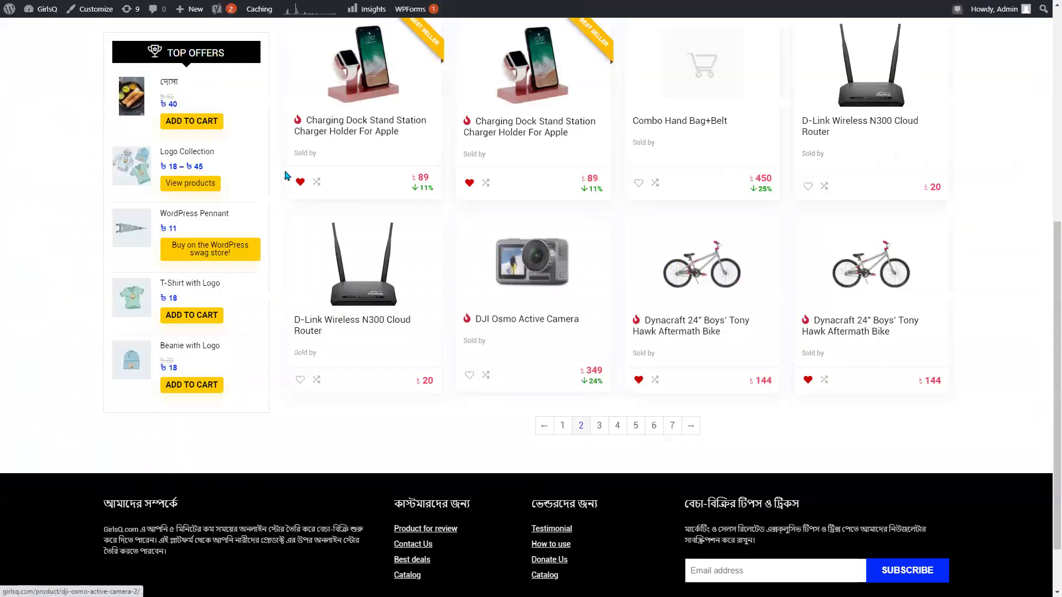
- Go from the shop page to the site's WordPress admin dashboard
scroll(348, 58, up, 7)
mouse_move(43, 9)
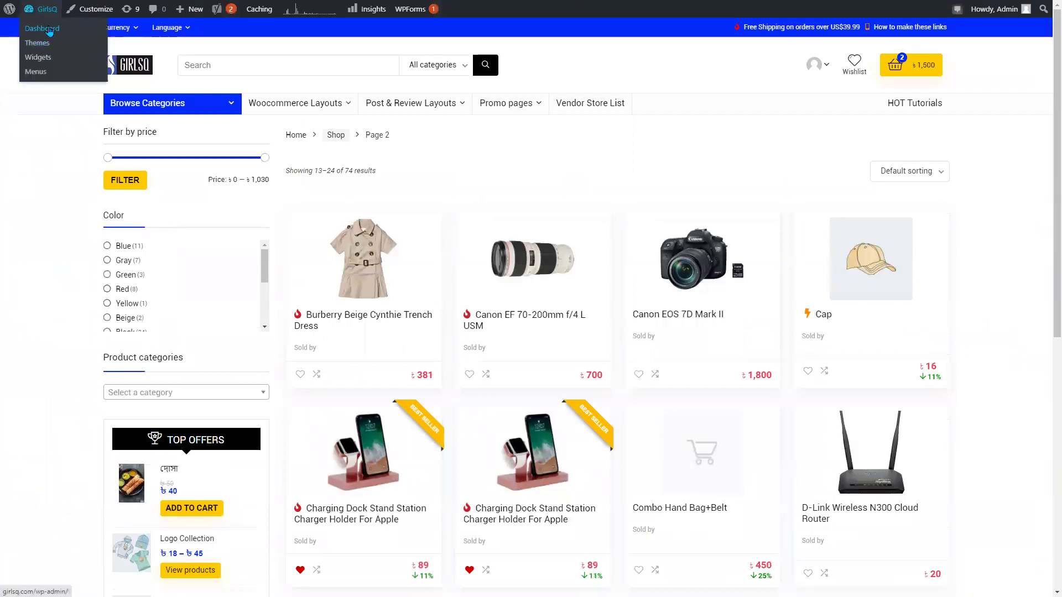
click(49, 31)
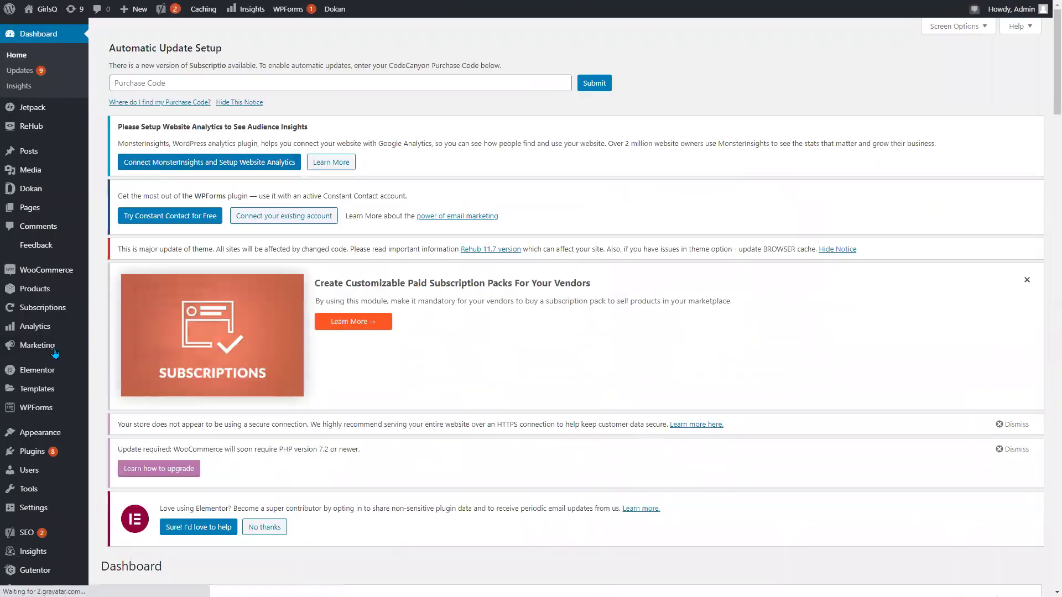
- Open the saved Elementor templates list and copy the Test Section shortcode [RH_ELEMENTOR id="2056"]
scroll(53, 354, down, 1)
scroll(53, 354, down, 2)
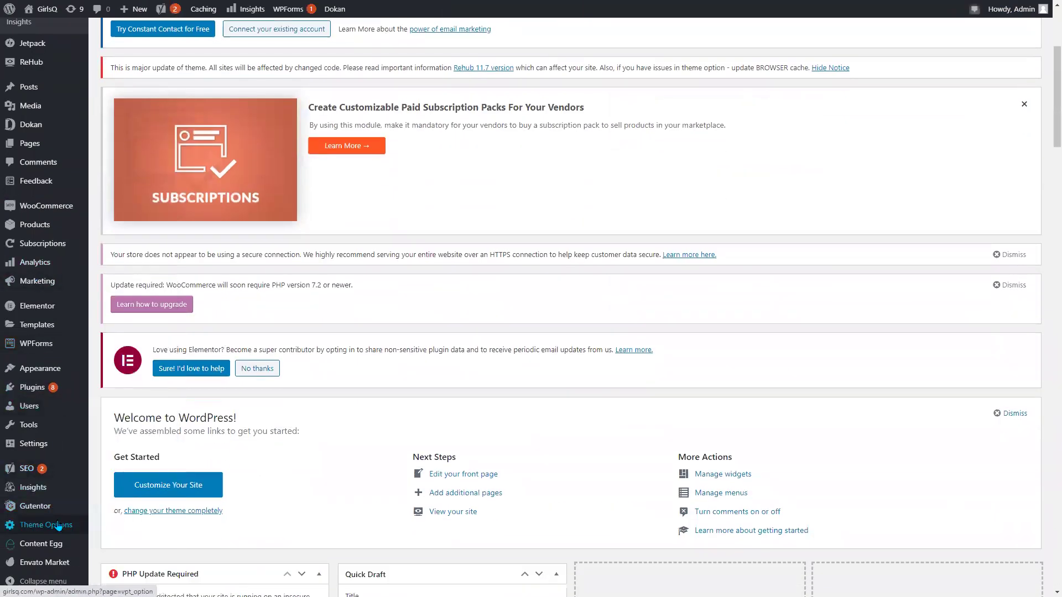
mouse_move(57, 237)
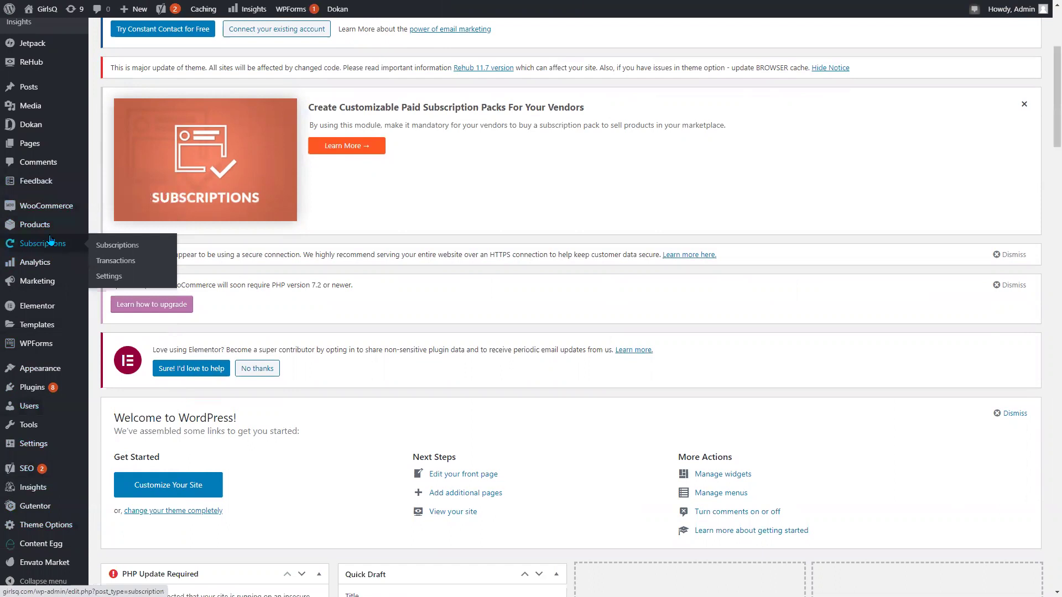
scroll(57, 243, up, 1)
scroll(50, 360, down, 3)
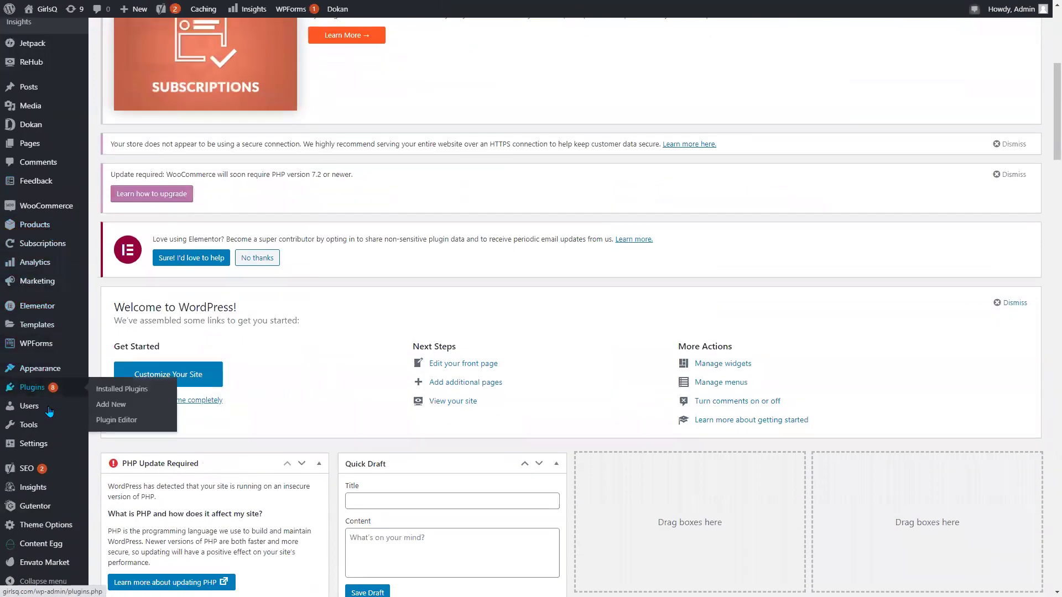
scroll(52, 423, down, 3)
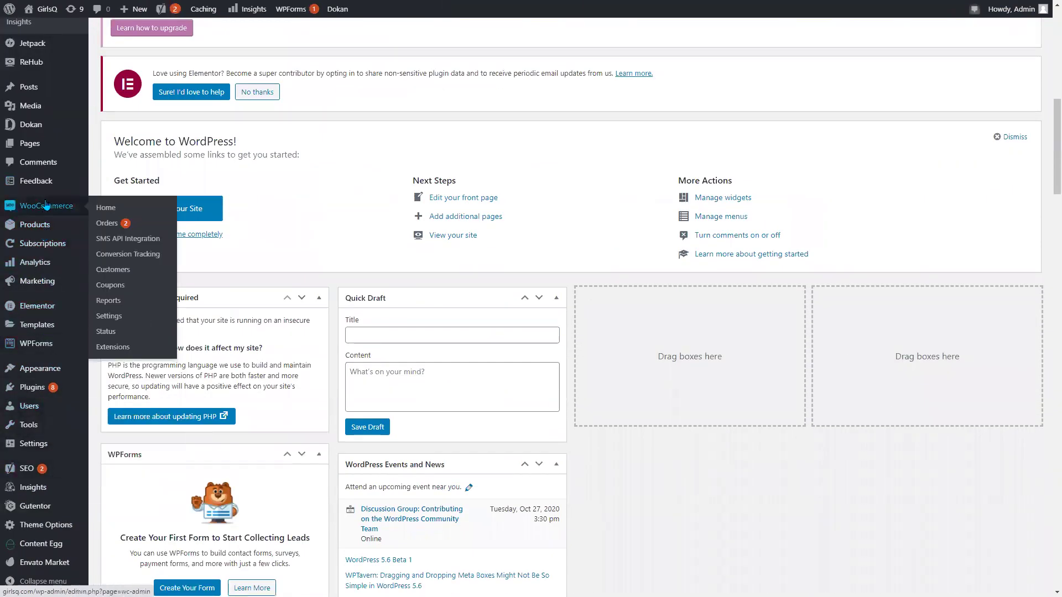
scroll(51, 402, up, 3)
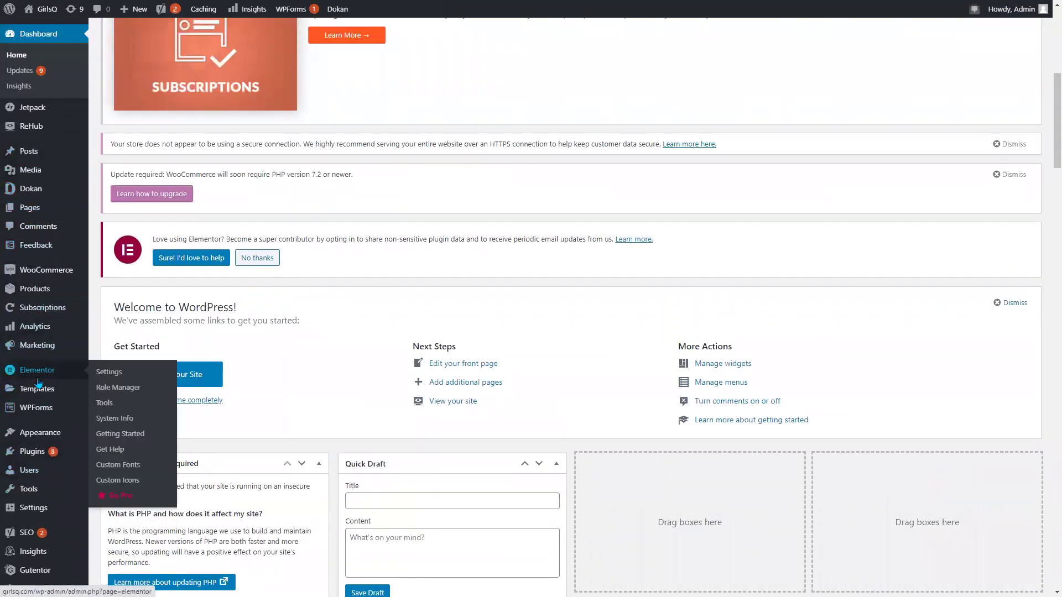
mouse_move(61, 398)
click(114, 392)
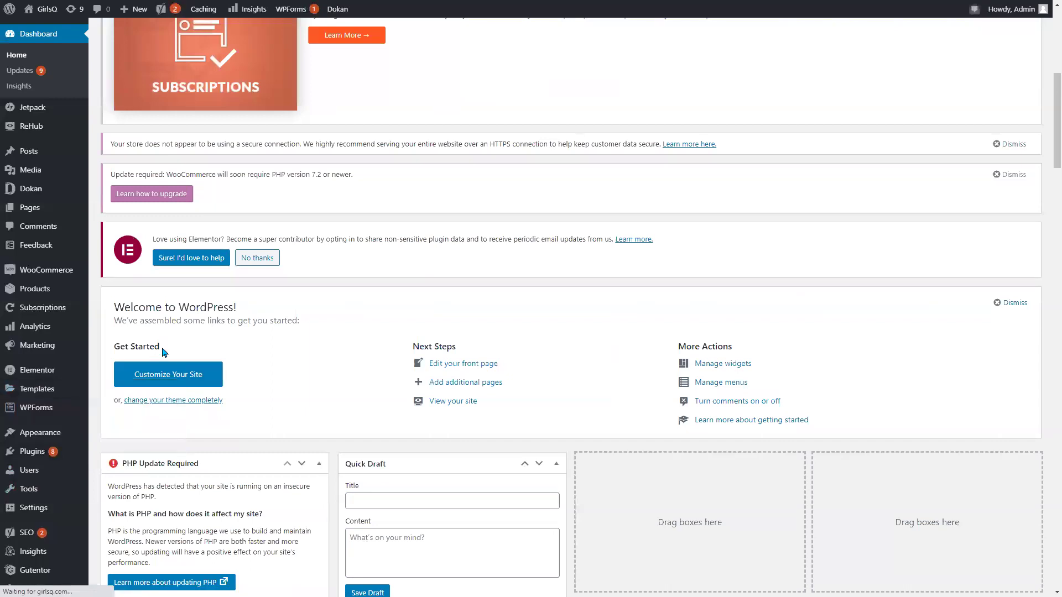
scroll(154, 322, down, 5)
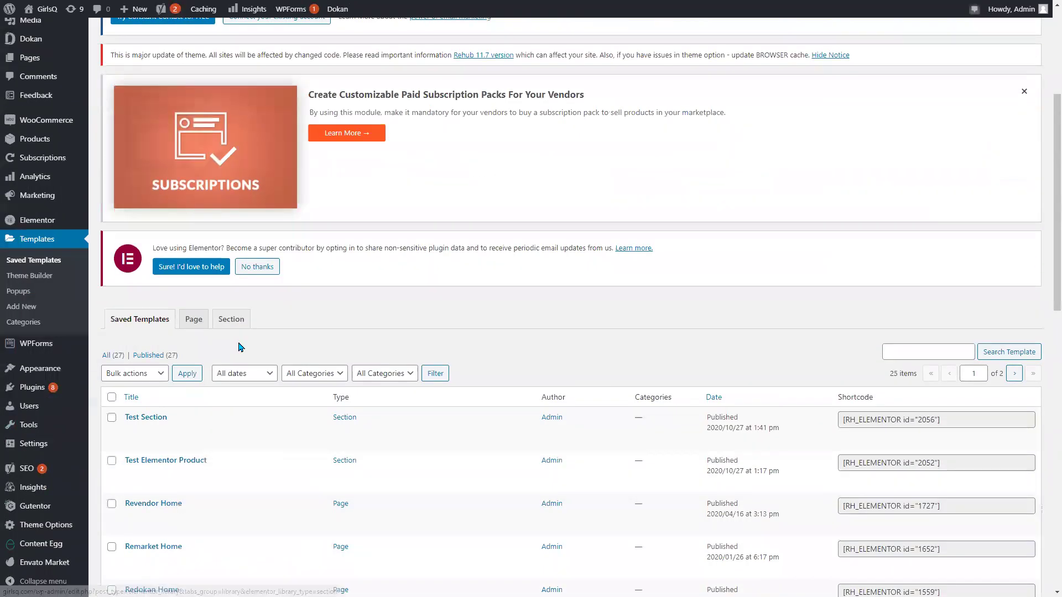
drag(940, 322, 845, 323)
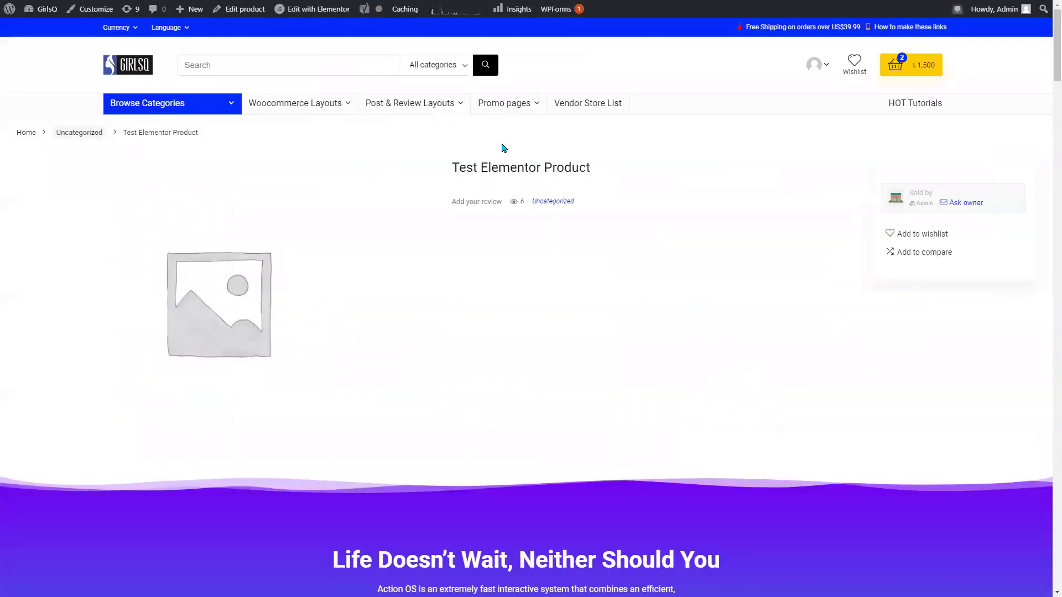
- Review the template section currently shown on the Test Elementor Product page and reload the page
scroll(502, 147, down, 15)
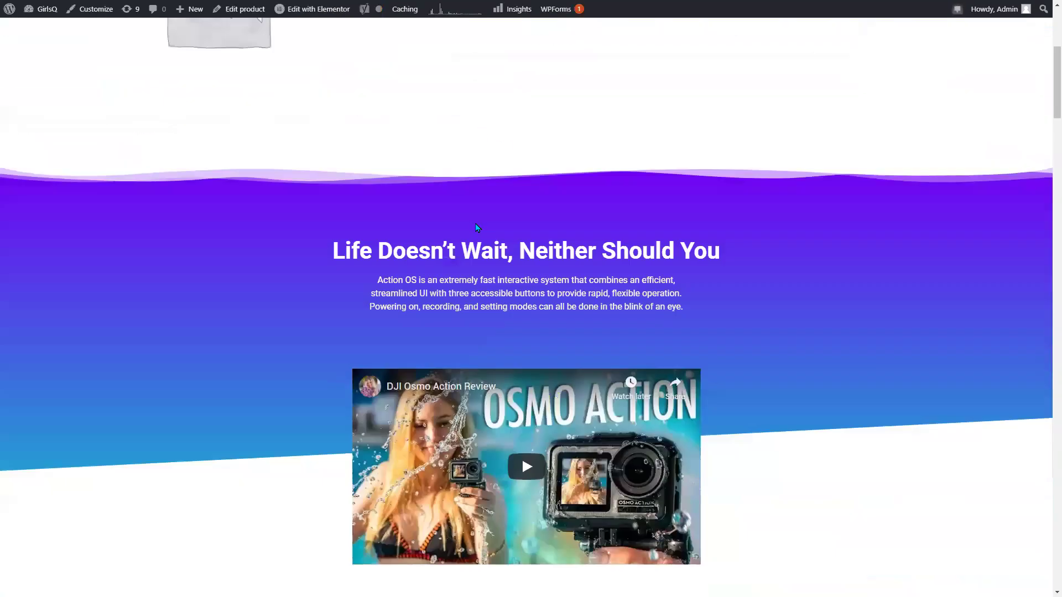
scroll(541, 297, up, 15)
right_click(508, 280)
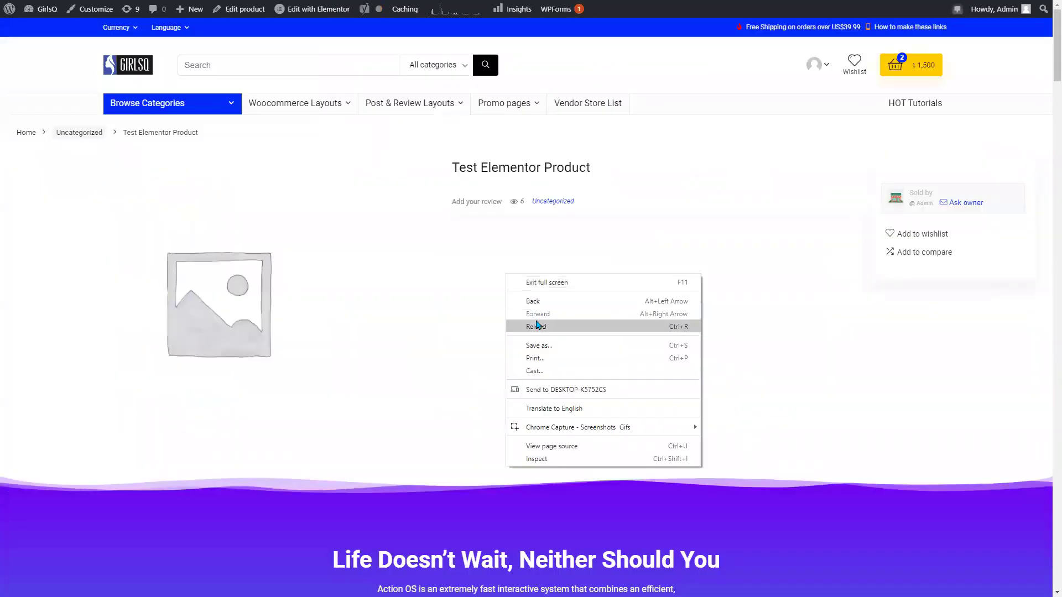
click(543, 327)
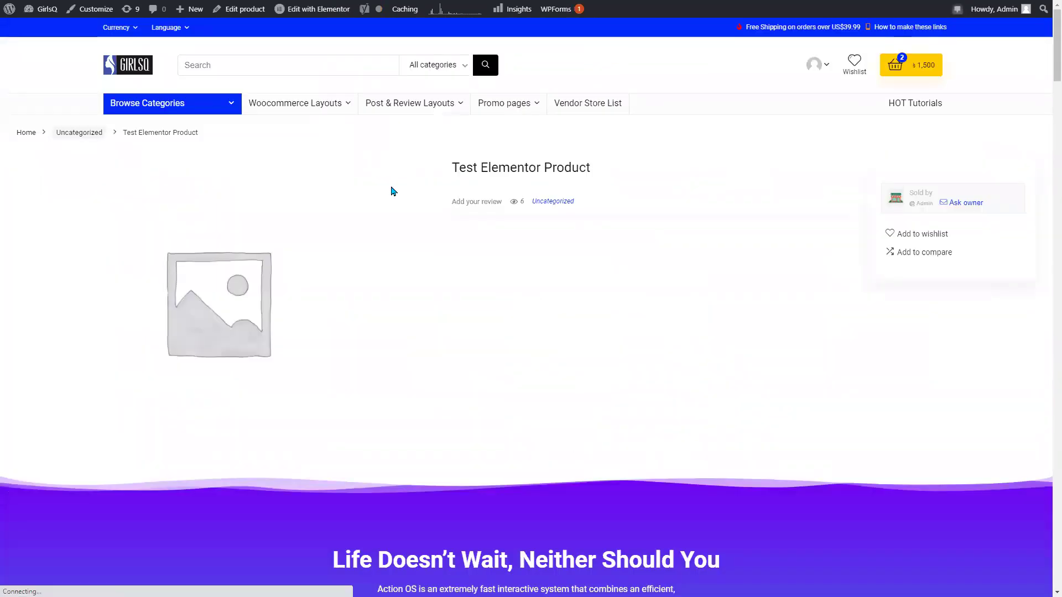
- Edit the product and replace the Additional Section custom shortcode in its custom code areas with [RH_ELEMENTOR id="2056"]
click(245, 15)
scroll(518, 248, down, 6)
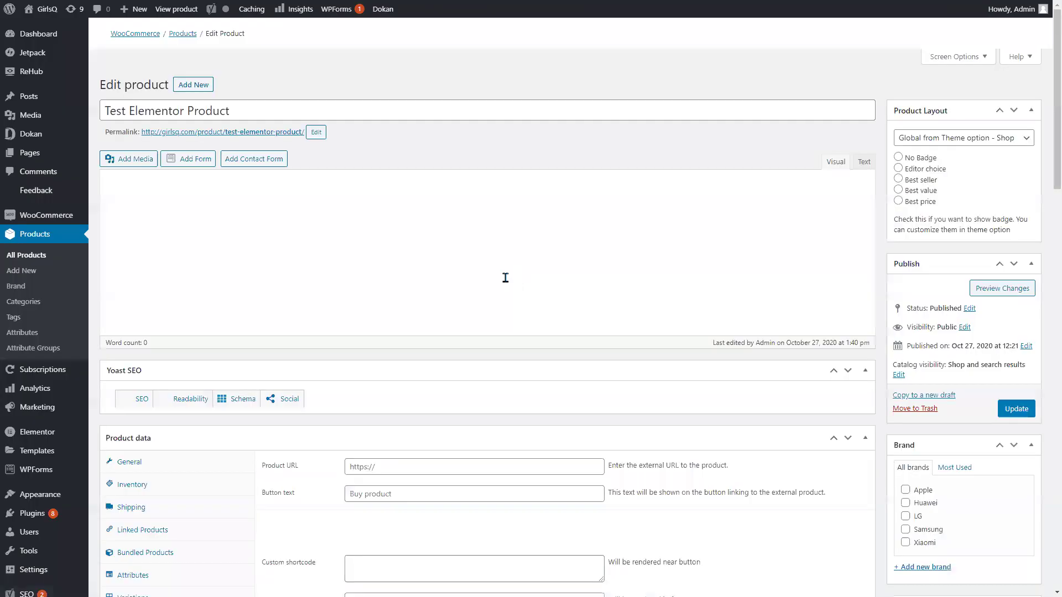
scroll(505, 277, down, 3)
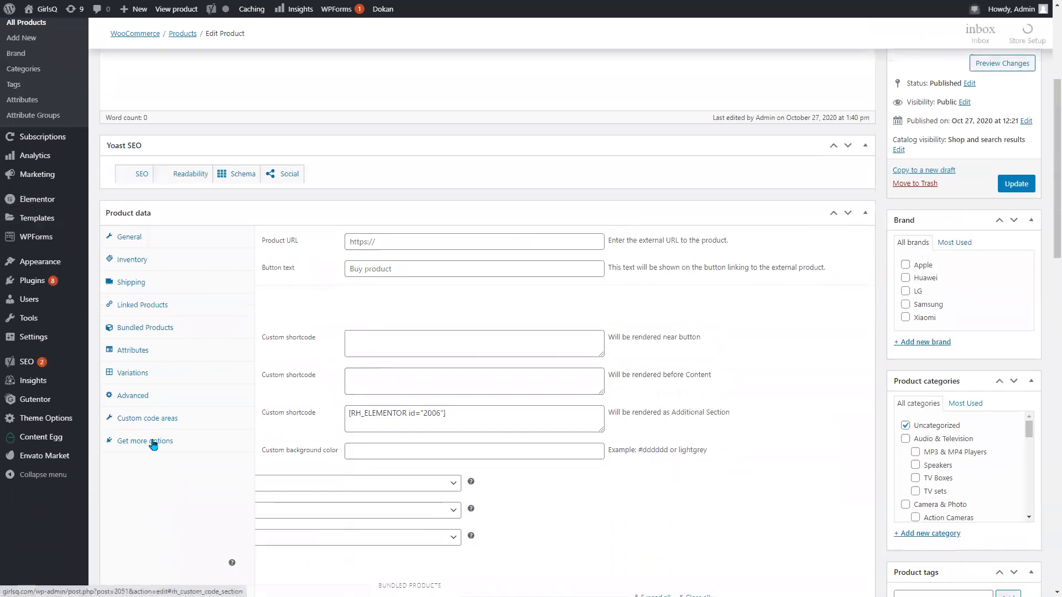
click(164, 422)
scroll(188, 359, down, 15)
click(145, 123)
scroll(498, 205, up, 3)
drag(446, 232, 311, 233)
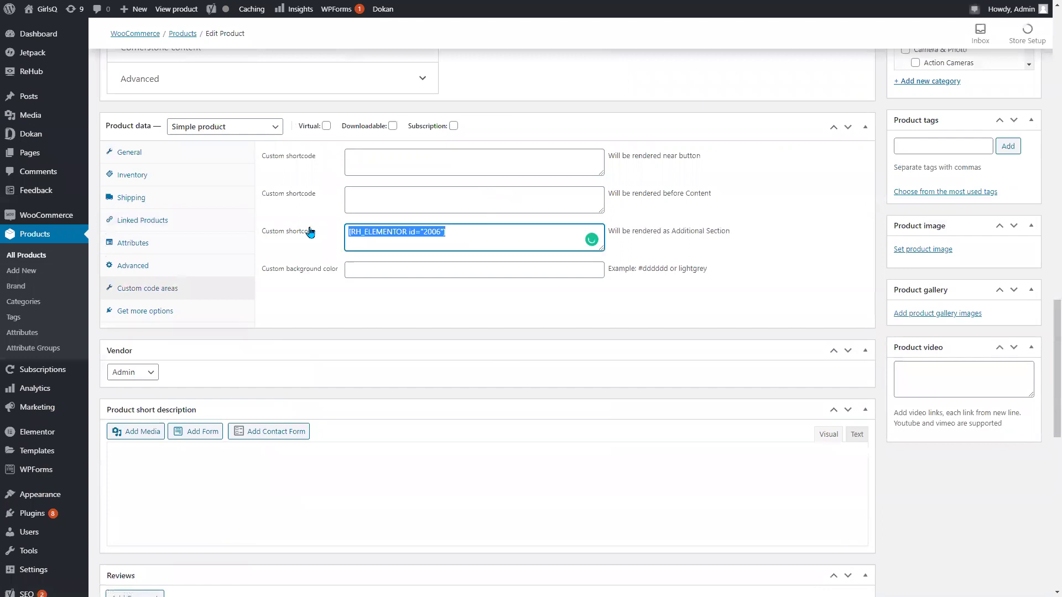
- Update the Test Elementor Product to save its new custom shortcode
scroll(925, 233, up, 10)
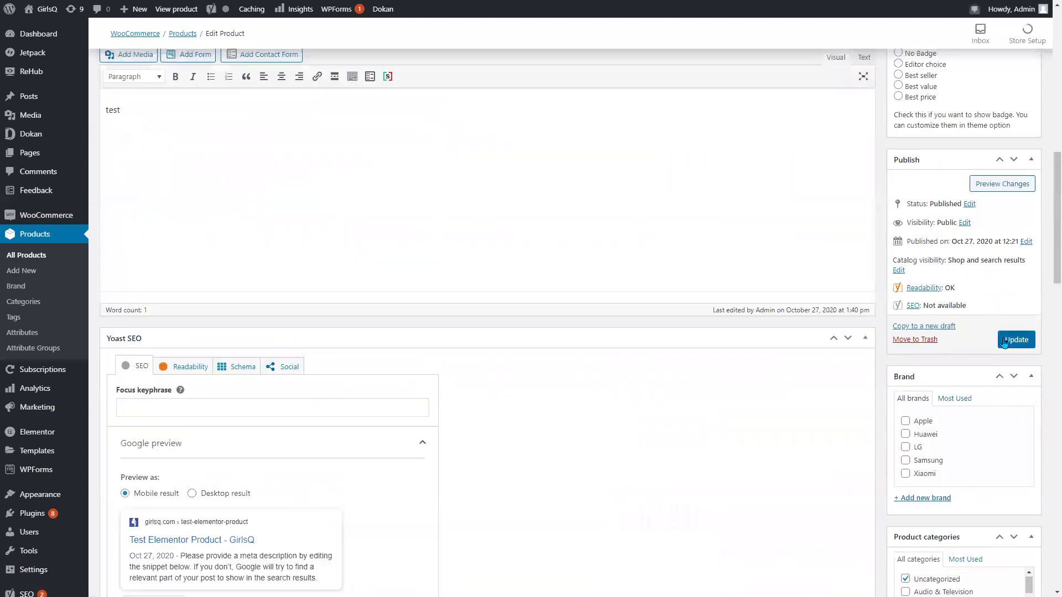
click(1005, 342)
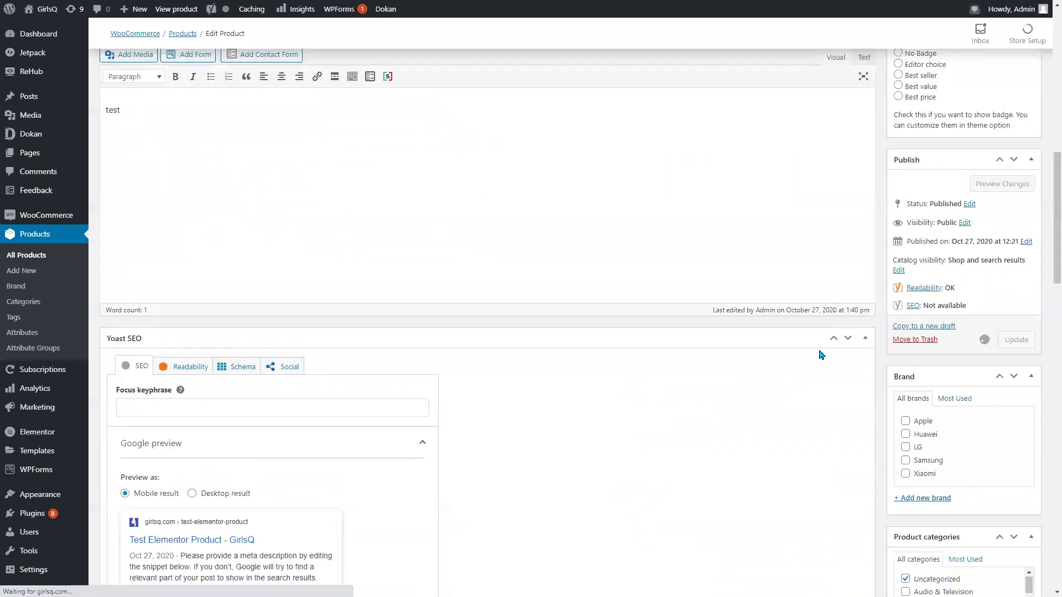
scroll(597, 304, up, 4)
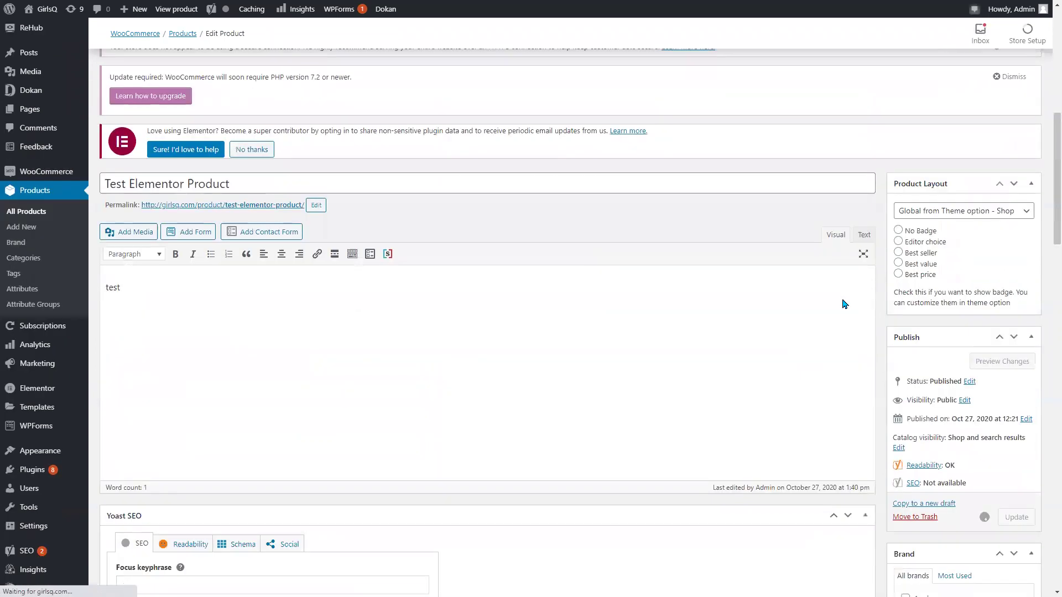
scroll(845, 304, down, 3)
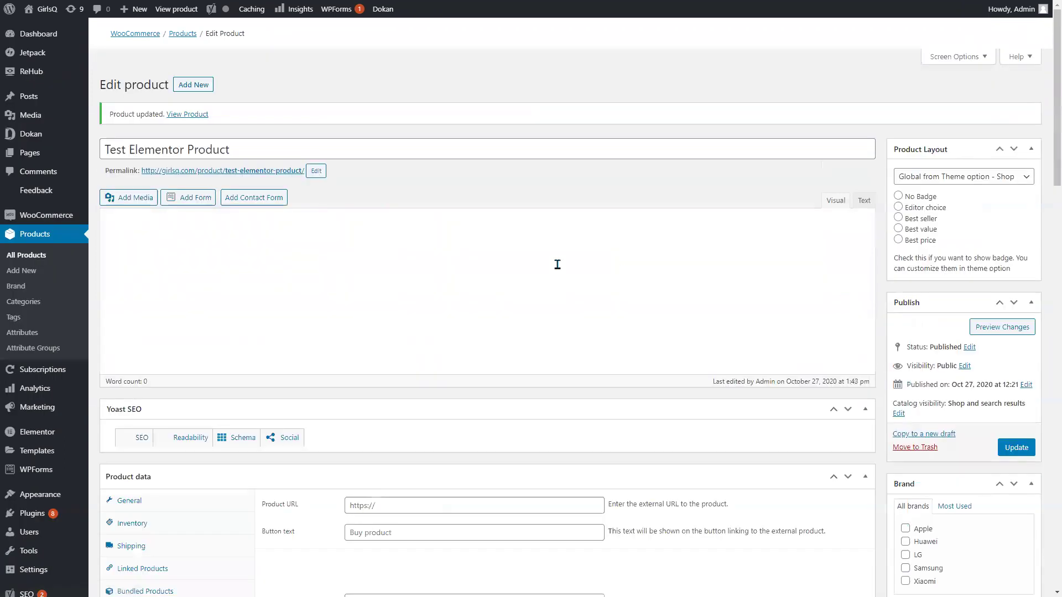
- Reload the Test Elementor Product page and examine the new template section, related products and description area
click(229, 278)
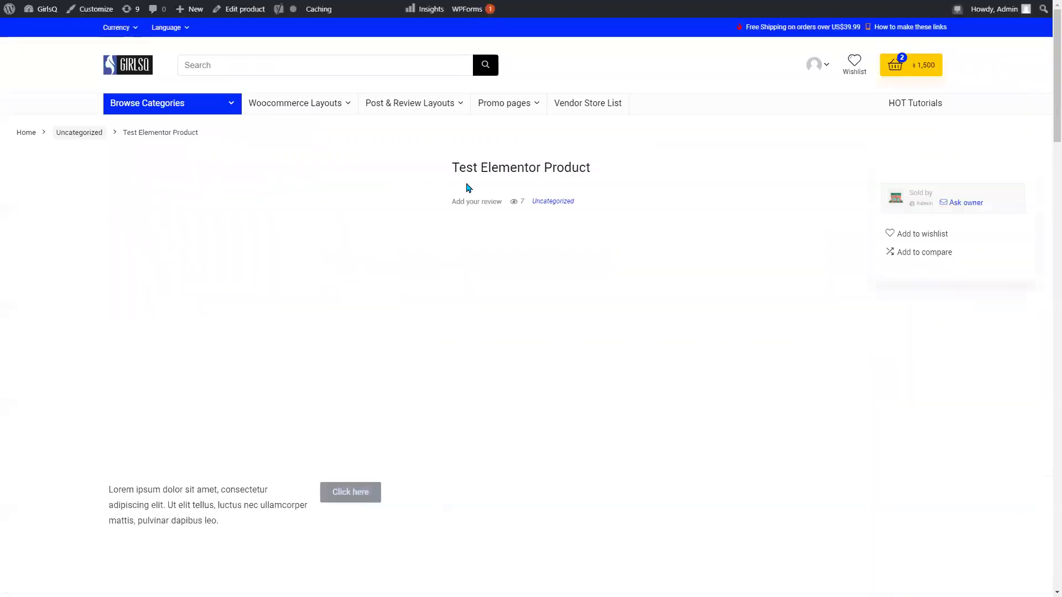
scroll(431, 239, down, 2)
scroll(431, 239, down, 4)
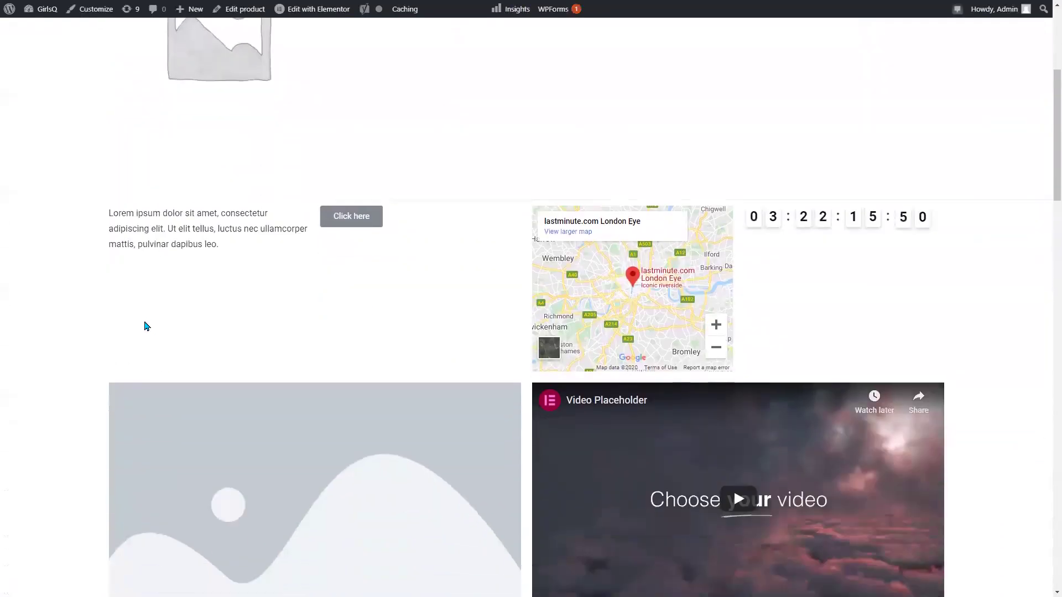
scroll(629, 281, down, 5)
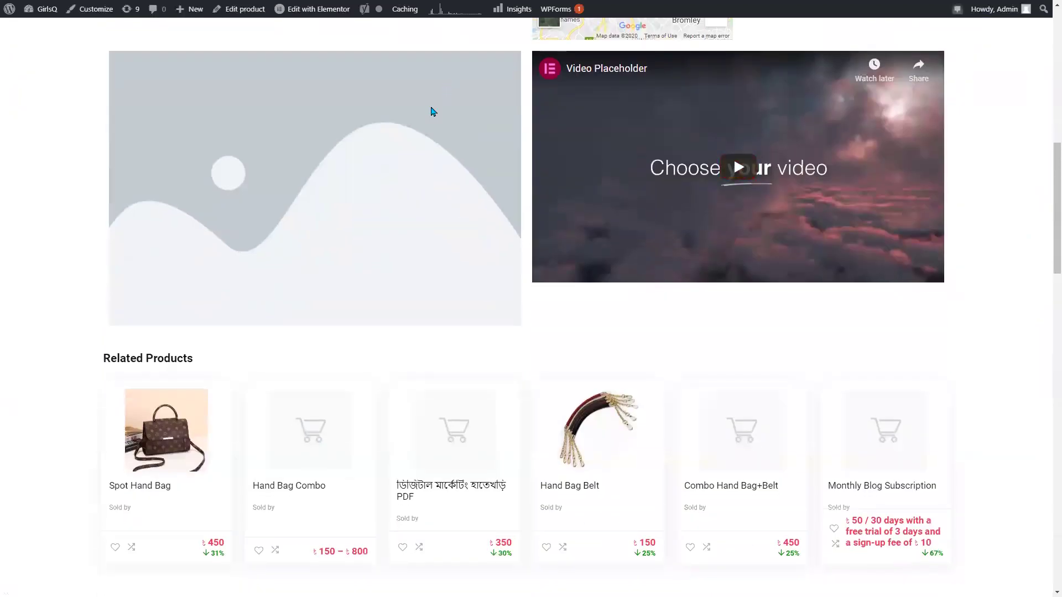
scroll(430, 108, down, 7)
scroll(468, 131, down, 5)
scroll(476, 138, up, 12)
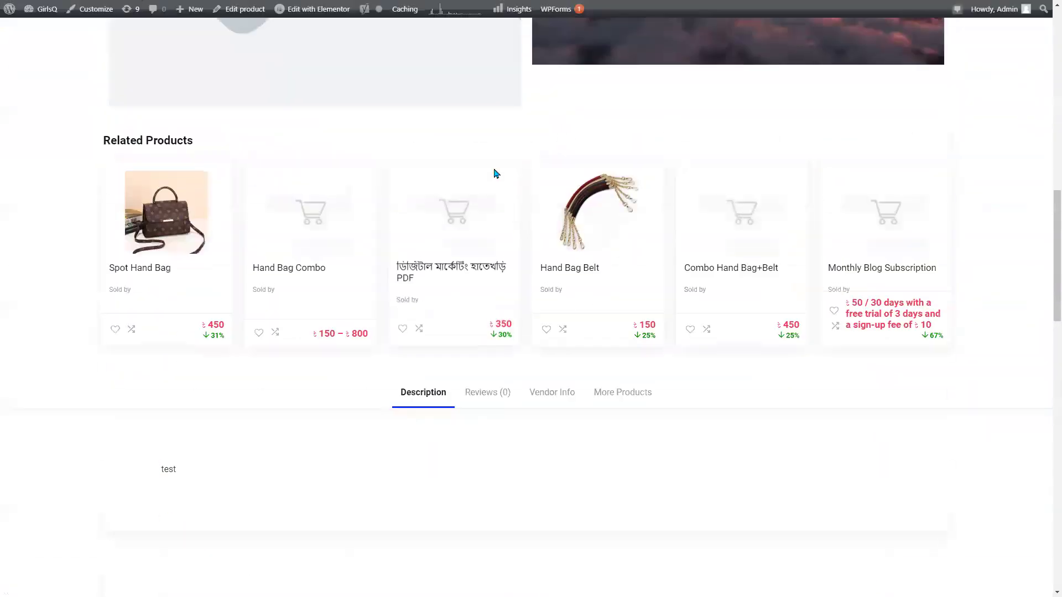
scroll(733, 211, down, 5)
scroll(656, 213, down, 8)
scroll(567, 159, up, 11)
scroll(579, 171, up, 11)
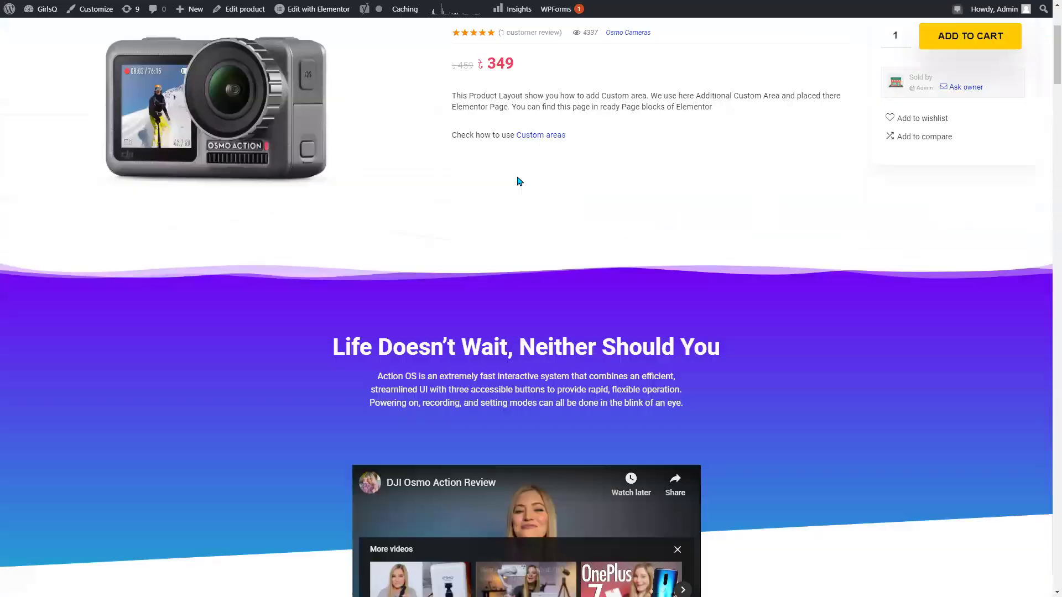
- Look through the DJI Osmo product page and its Elementor-built custom area as a comparison
scroll(531, 178, up, 3)
scroll(692, 199, down, 8)
scroll(778, 224, down, 20)
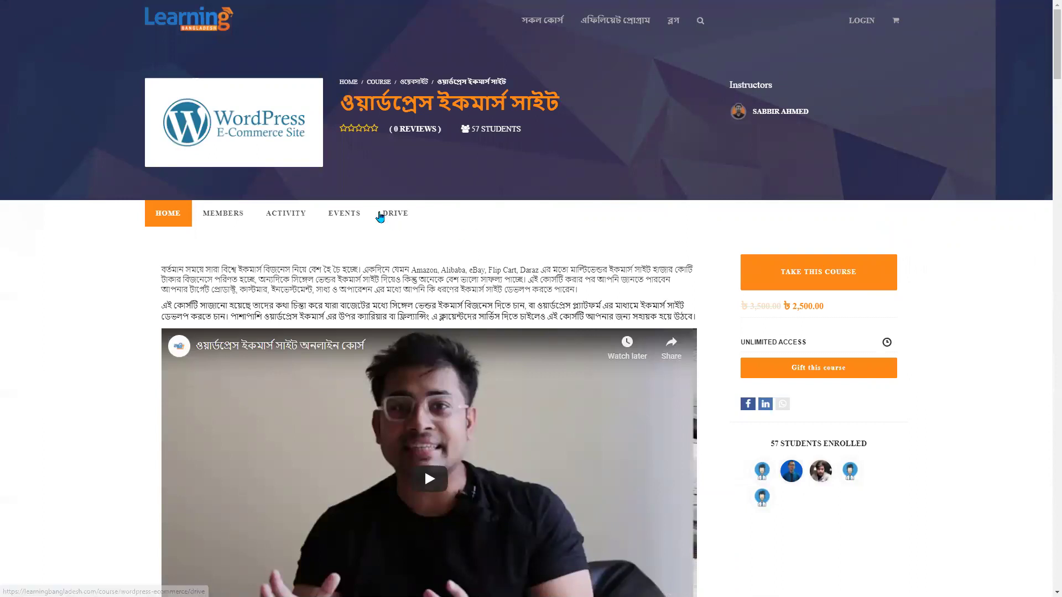
- Switch to the Learning Bangladesh WordPress e-commerce course page and read through its title, topics and certificate section
drag(338, 103, 589, 100)
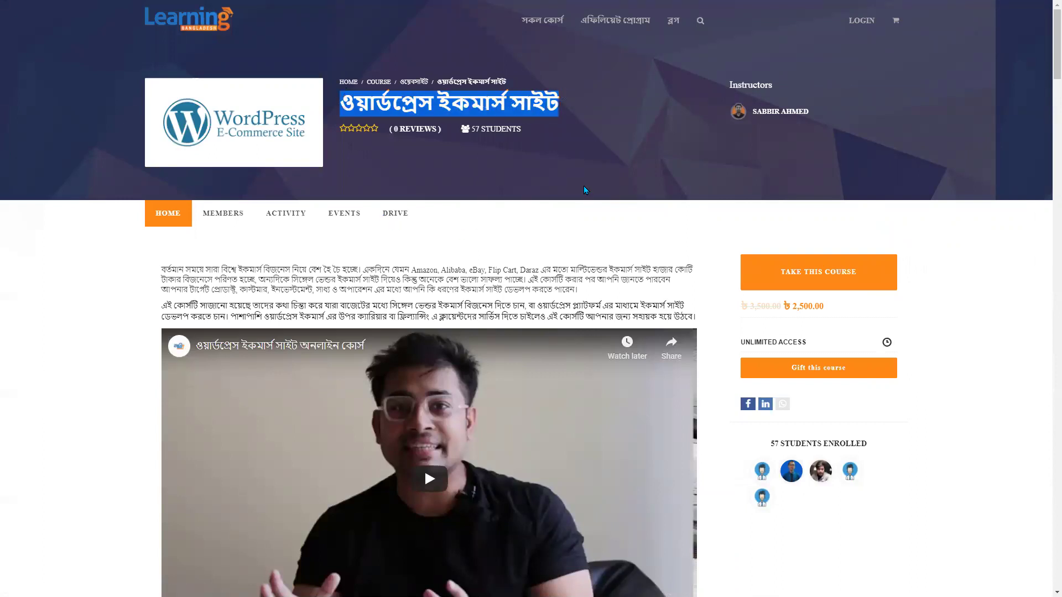
scroll(540, 142, down, 2)
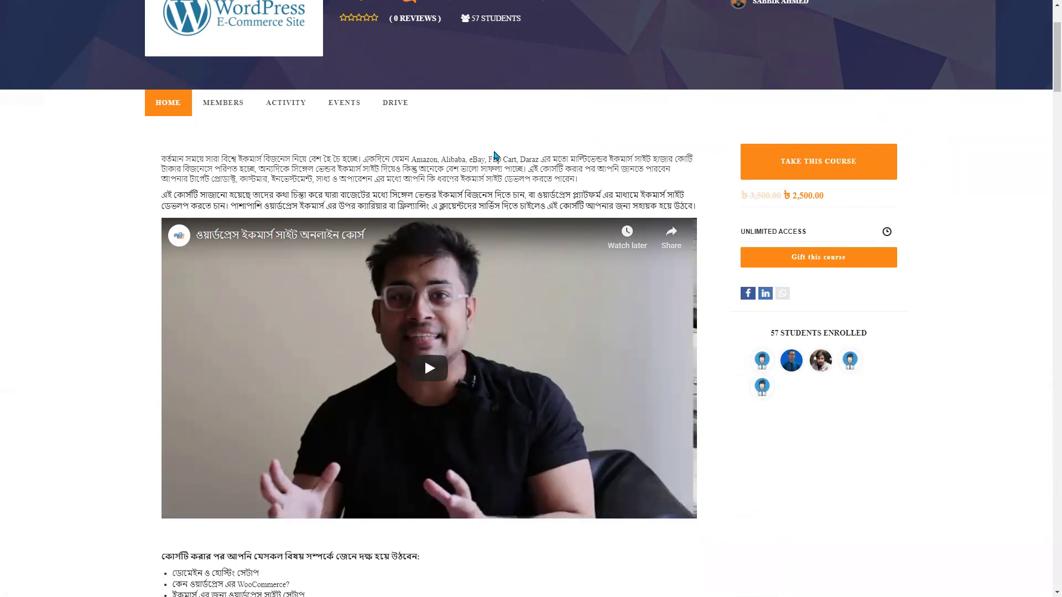
scroll(480, 174, down, 6)
scroll(481, 175, down, 6)
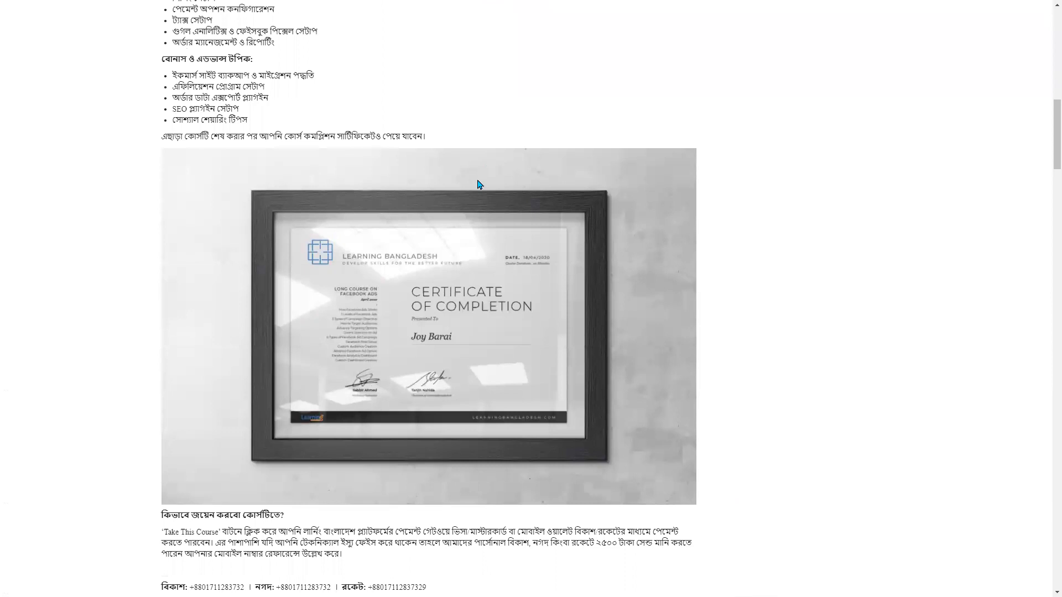
- Read through the course page's enrolment instructions and full course curriculum, from the introduction to the shipping and tax lessons, and return to the page's start
scroll(479, 184, down, 5)
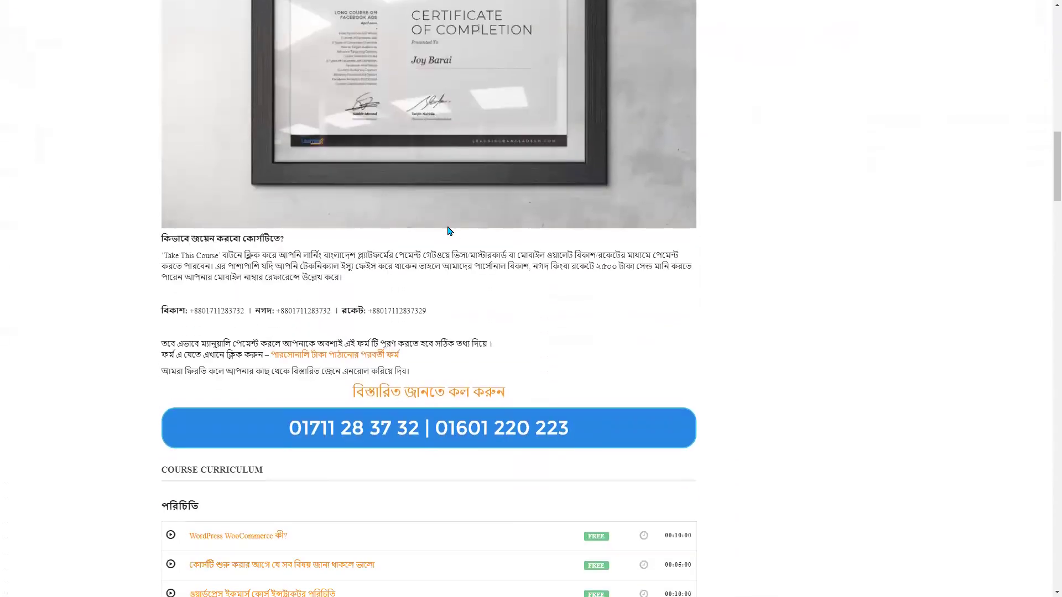
scroll(457, 230, down, 6)
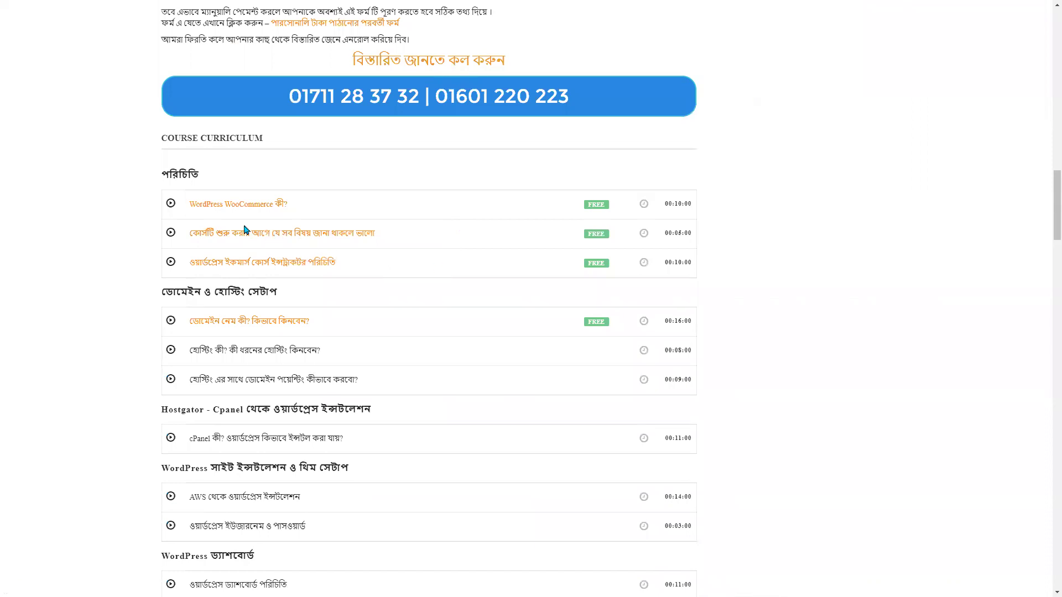
scroll(245, 230, down, 1)
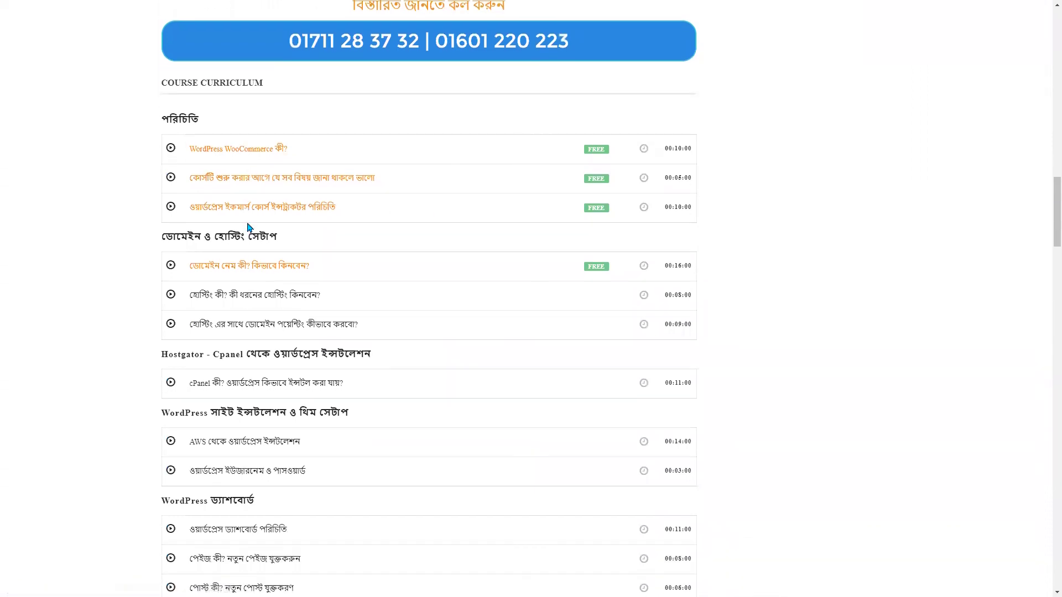
scroll(240, 215, down, 1)
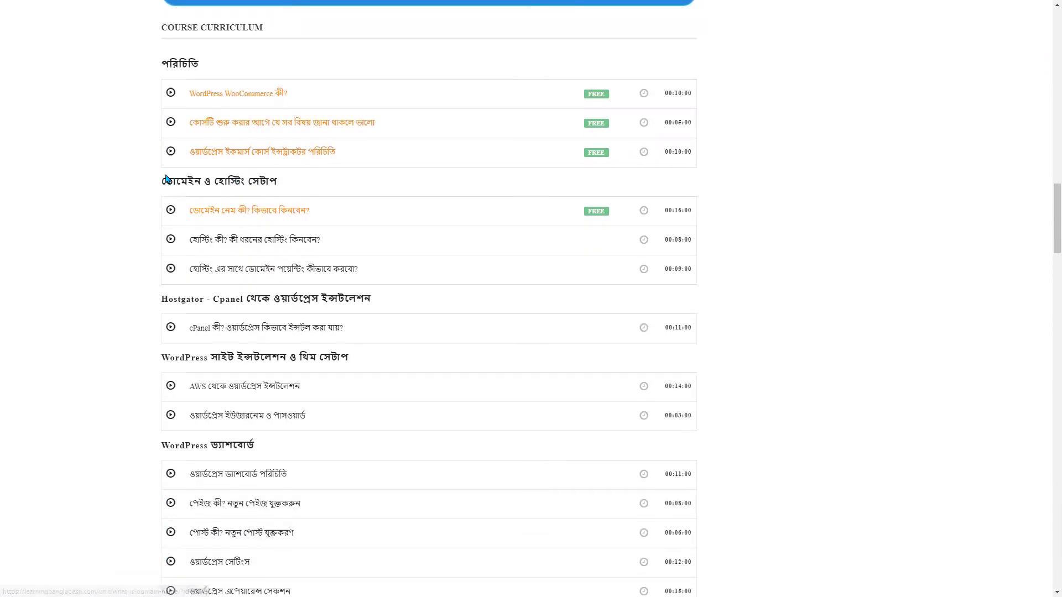
scroll(247, 209, down, 5)
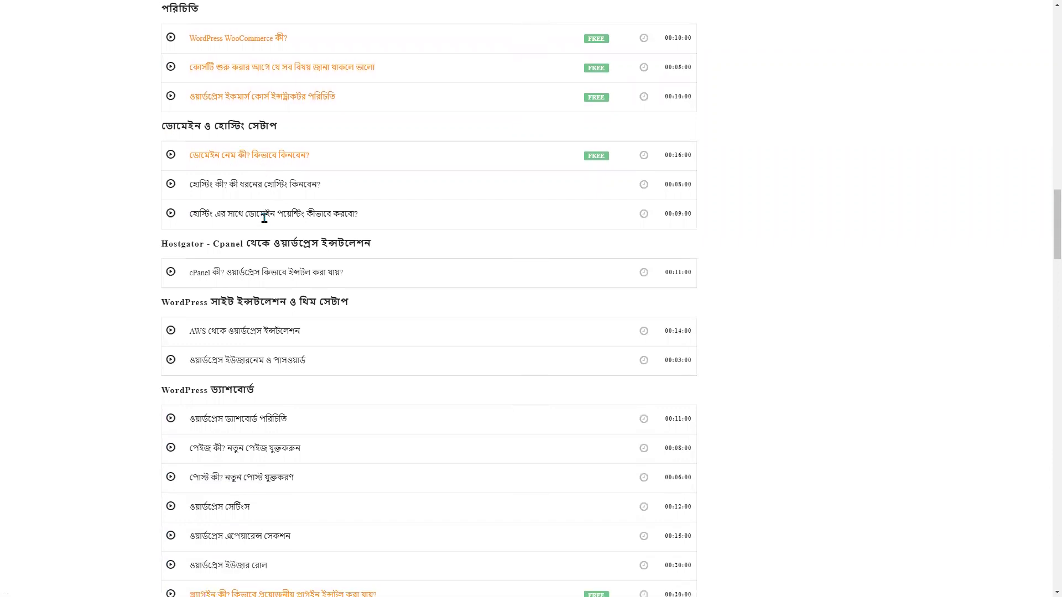
scroll(264, 223, down, 4)
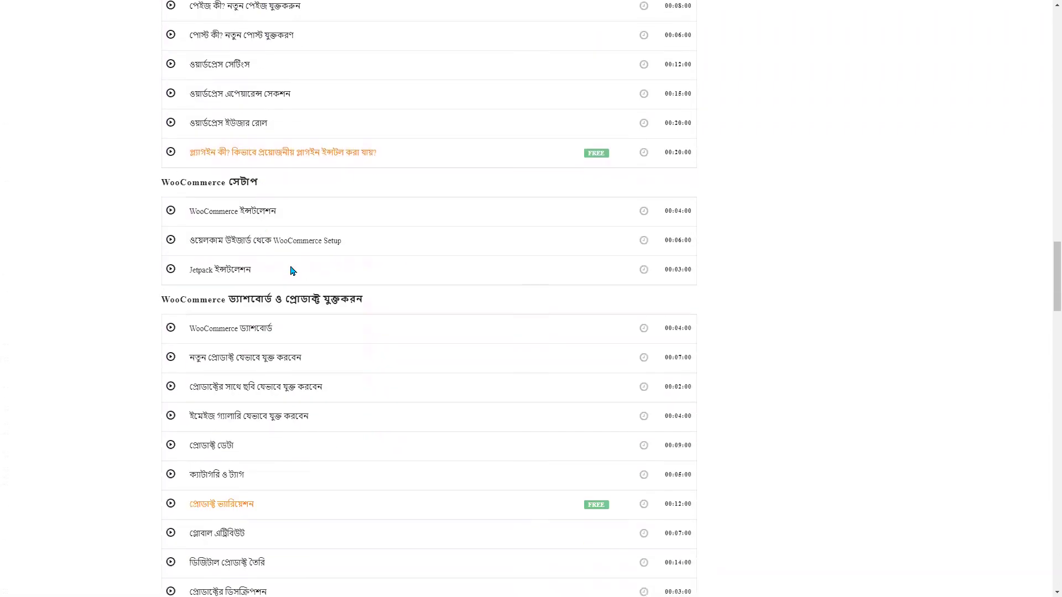
scroll(289, 291, down, 10)
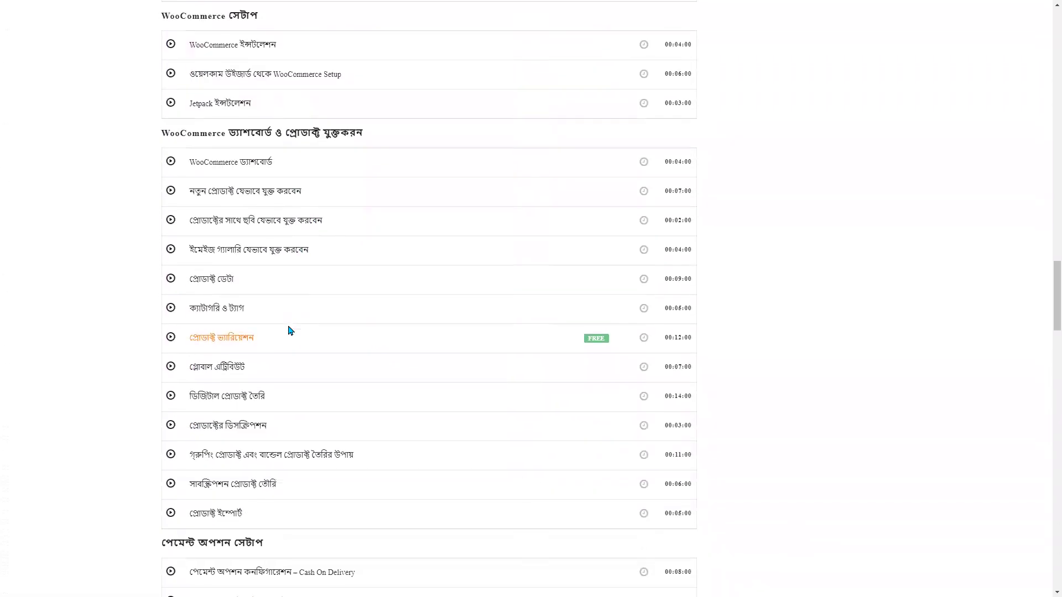
scroll(292, 331, down, 5)
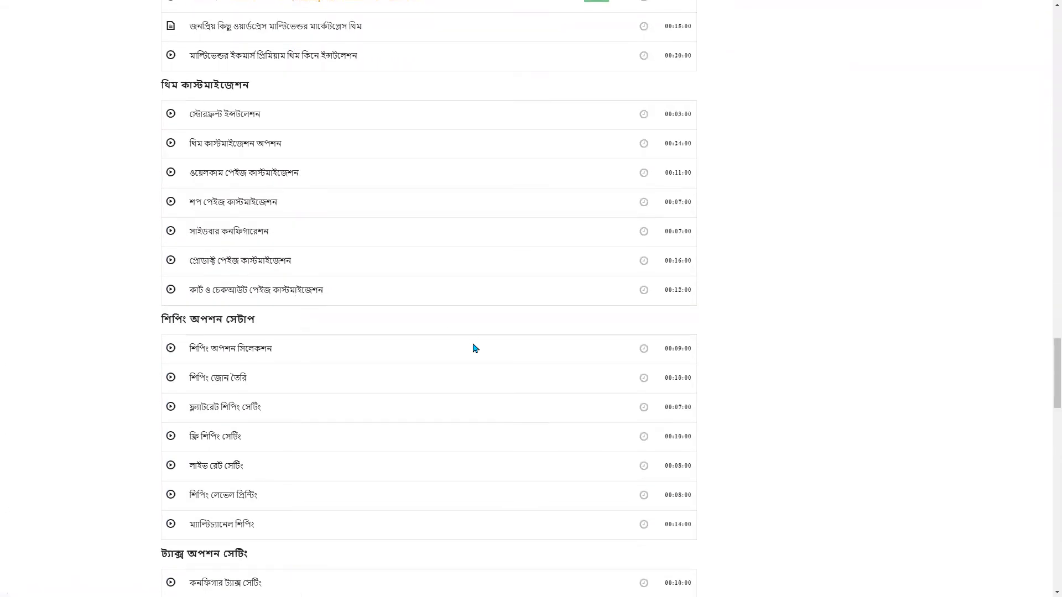
mouse_move(1046, 399)
mouse_down()
mouse_move(1044, 558)
mouse_move(1046, 6)
mouse_up()
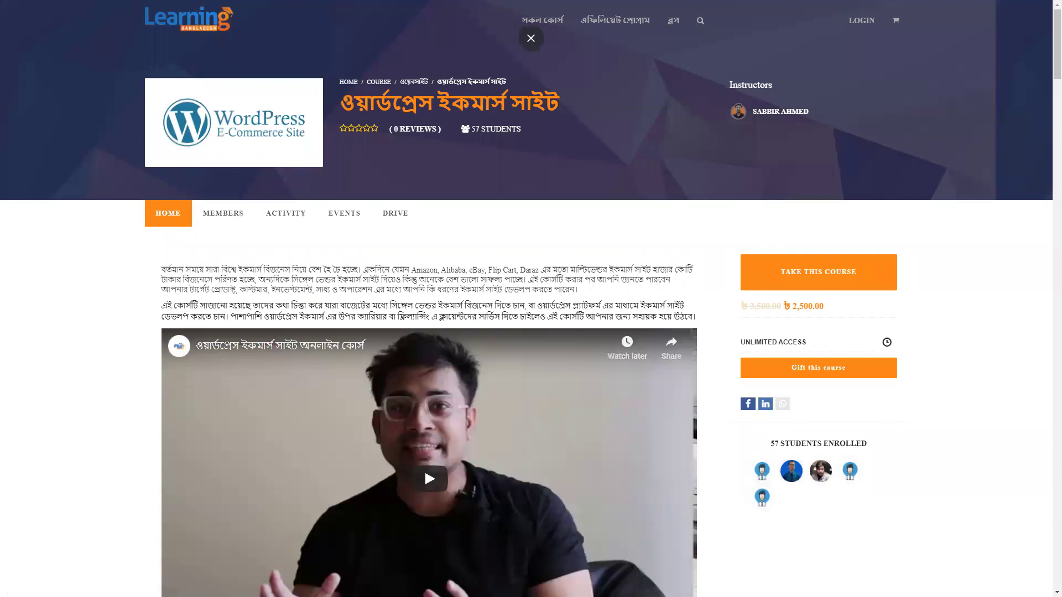